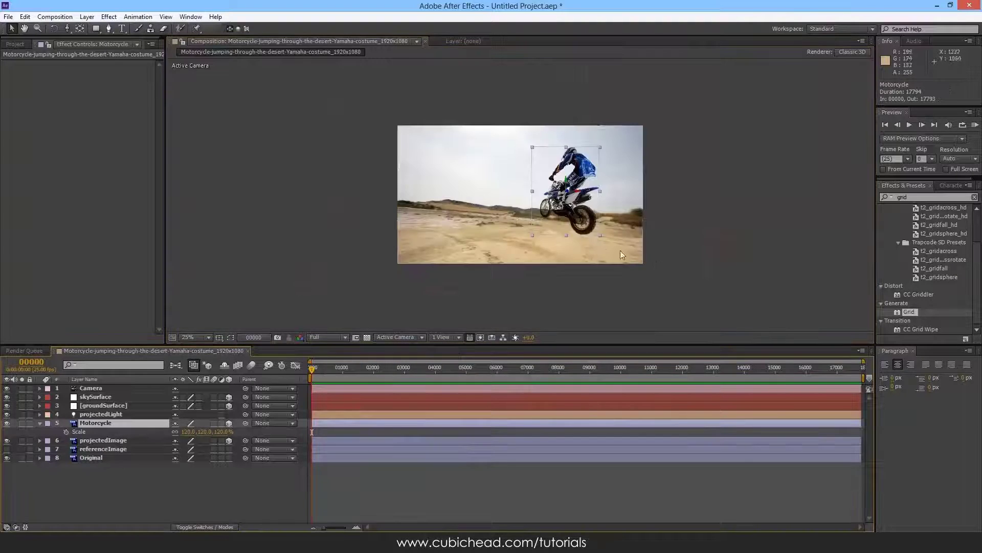
- Turn off Accepts Shadows in the Motorcycle layer's material options
scroll(620, 251, up, 2)
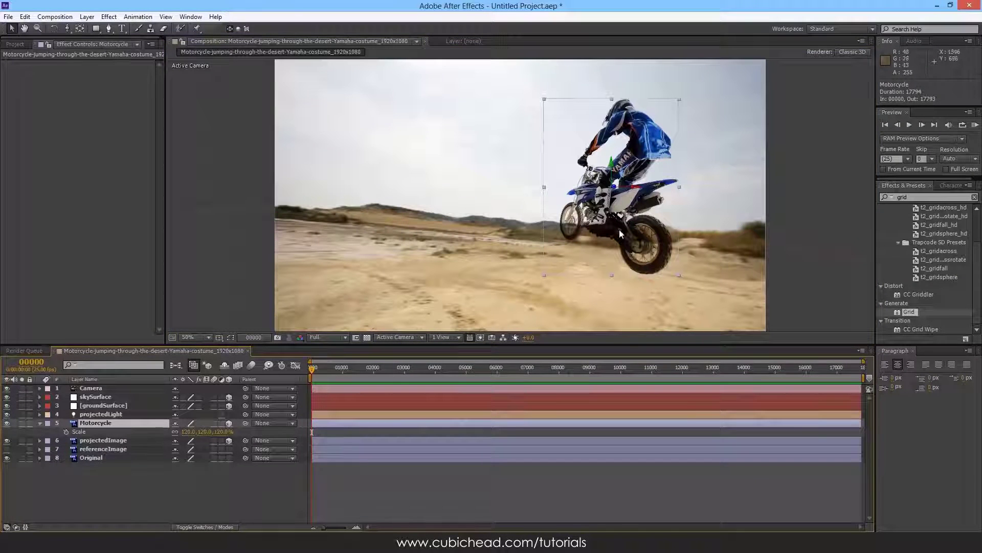
key(a)
key(a)
click(176, 459)
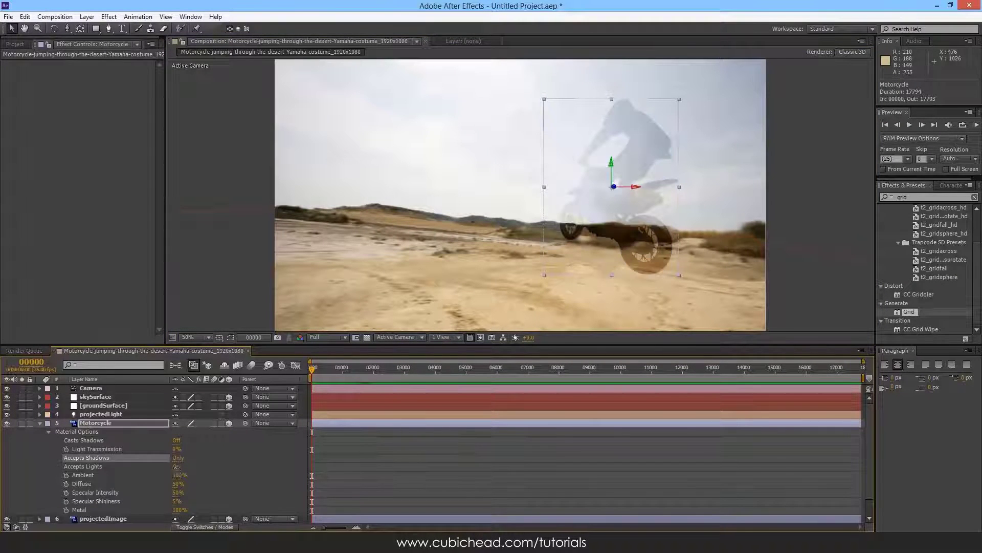
click(176, 459)
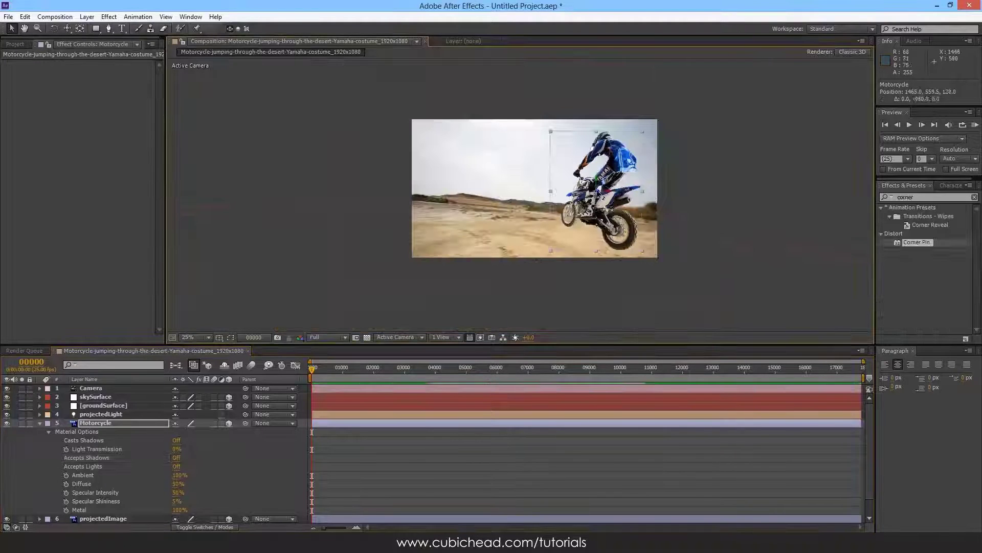
- Move the Motorcycle layer in depth to about Z 500 and turn on its Casts Shadows option
drag(588, 191, 548, 263)
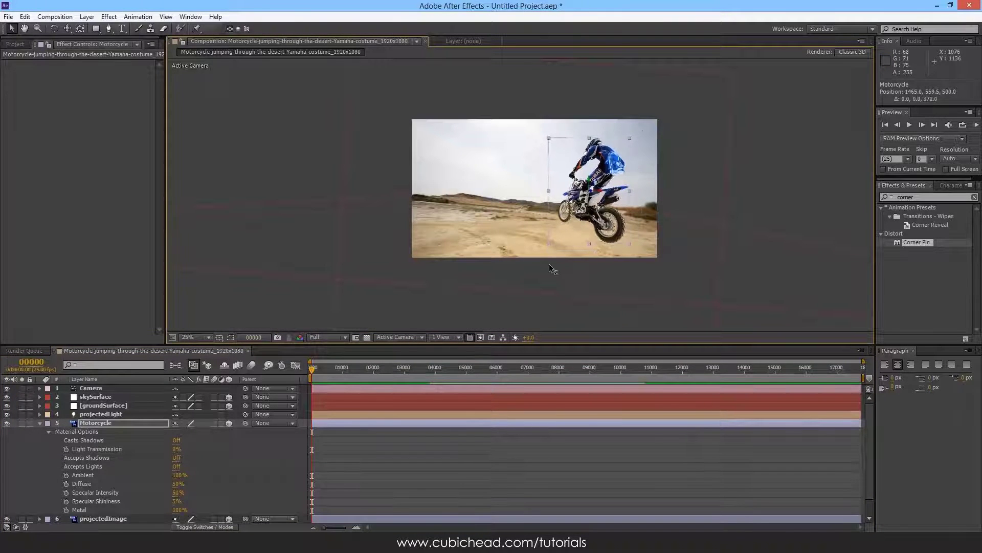
click(176, 441)
- Track the camera sideways to about X 680 to view the motorcycle's shadow from another position
key(c)
drag(539, 200, 727, 201)
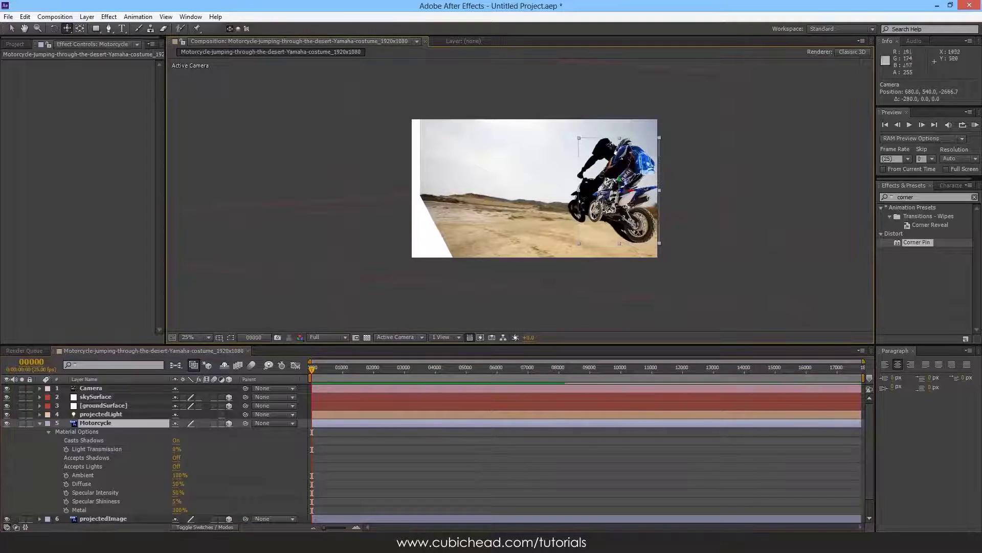
key(v)
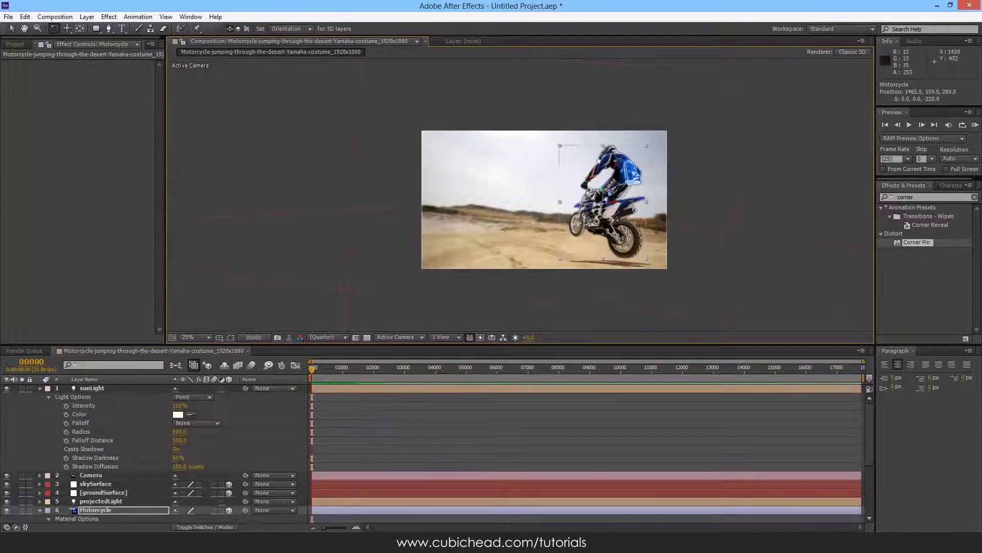
- Rotate the Motorcycle layer to a Y orientation of about 28°
mouse_move(578, 190)
mouse_down()
mouse_move(600, 190)
mouse_move(589, 190)
mouse_up()
key(v)
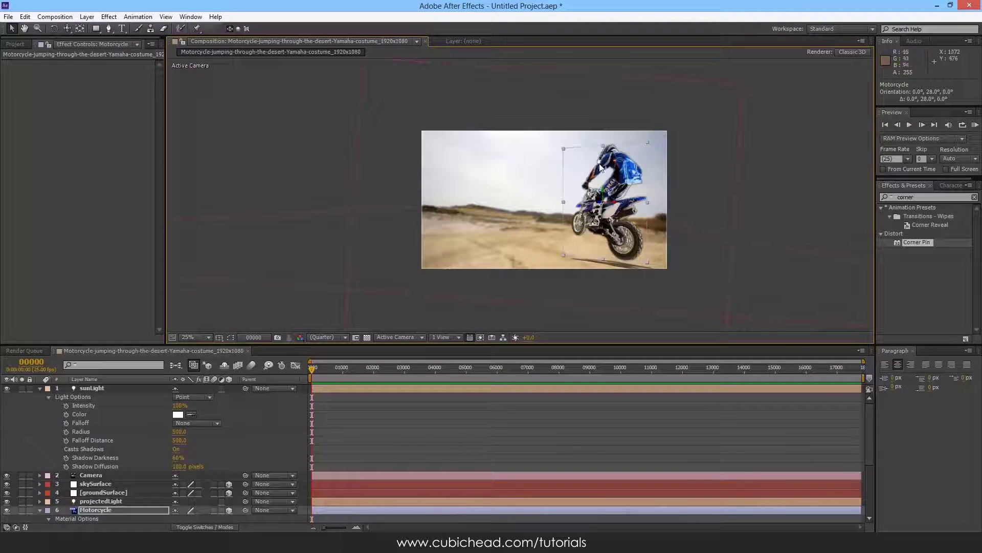
click(93, 388)
key(c)
drag(590, 196, 608, 196)
key(v)
key(ctrl+z)
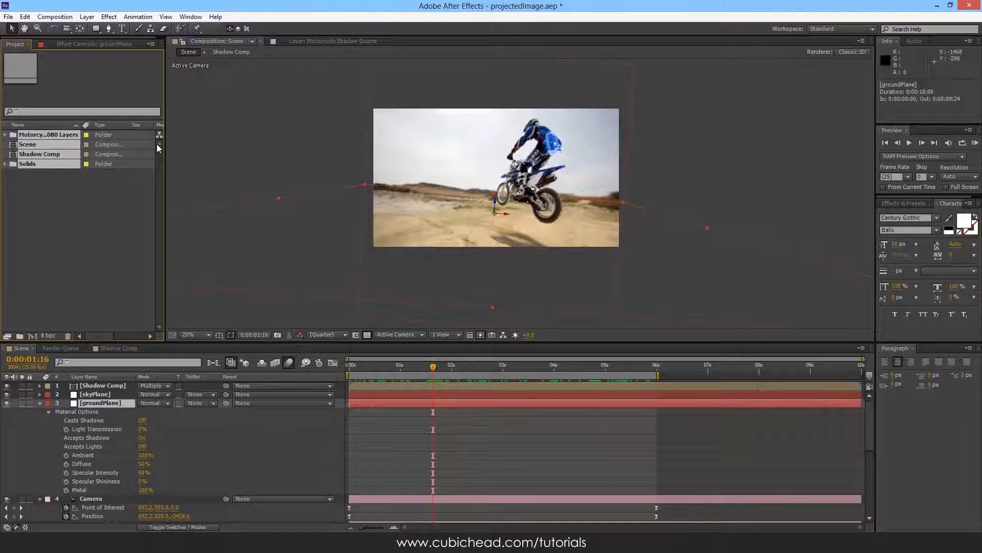
- Scrub the Scene composition to 0:00:03:12 and collapse the expanded properties of its layers
drag(417, 368, 518, 446)
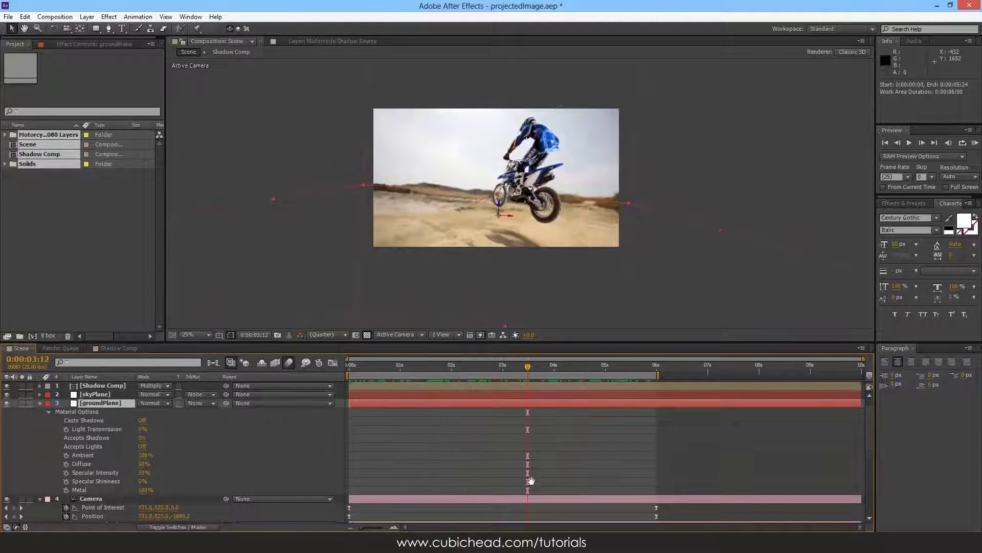
click(107, 386)
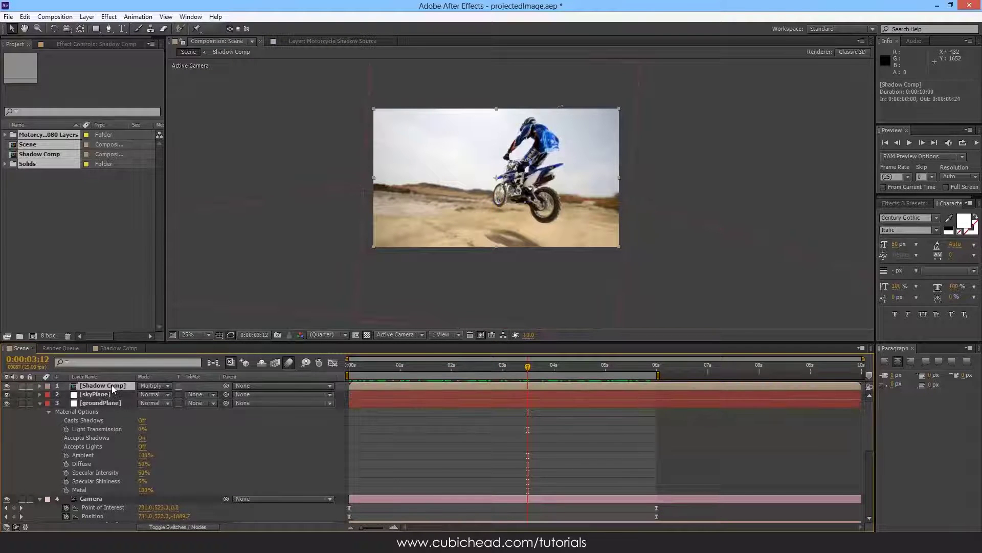
click(39, 403)
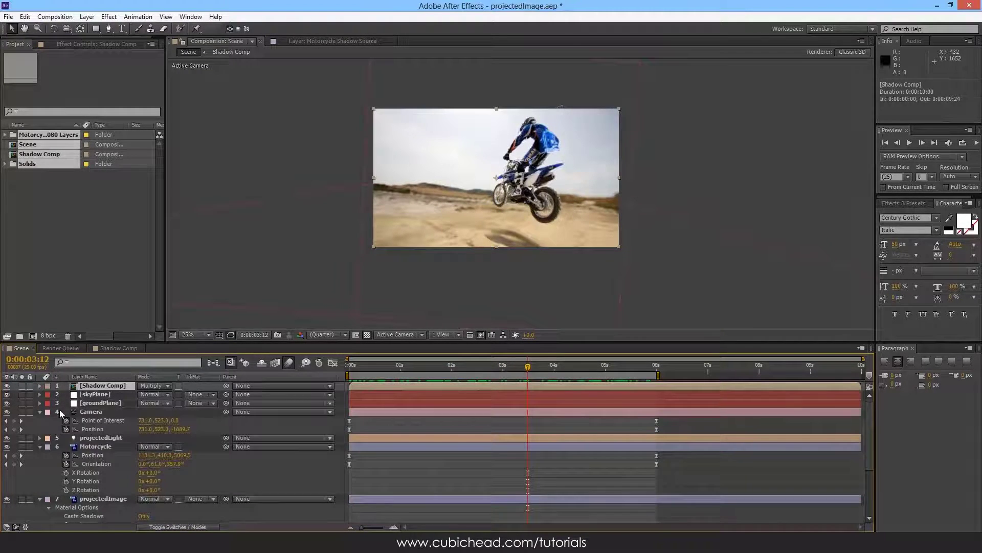
click(40, 412)
click(44, 430)
key(Escape)
- Open Shadow Comp to examine its layers and linking expressions, and return to the Scene composition
double_click(97, 387)
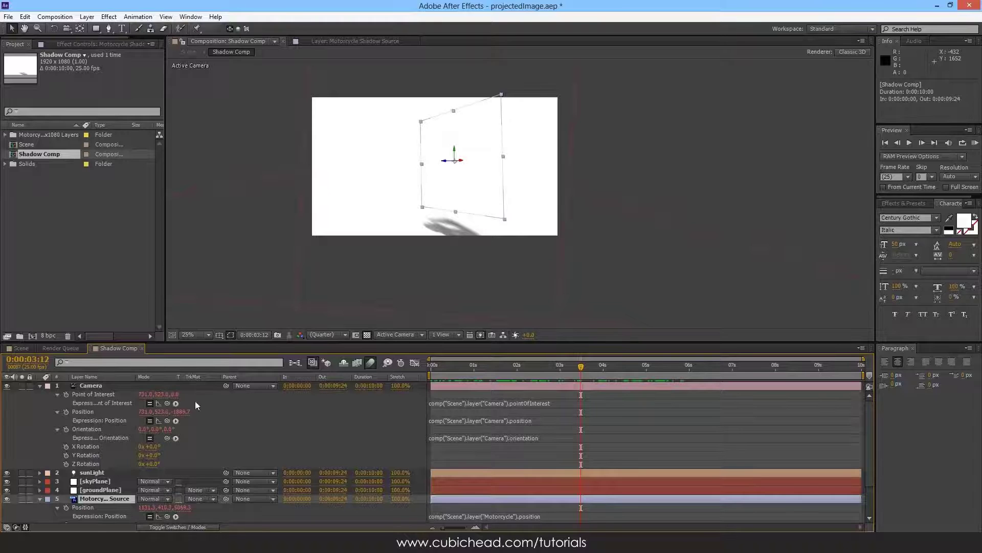
key(Tab)
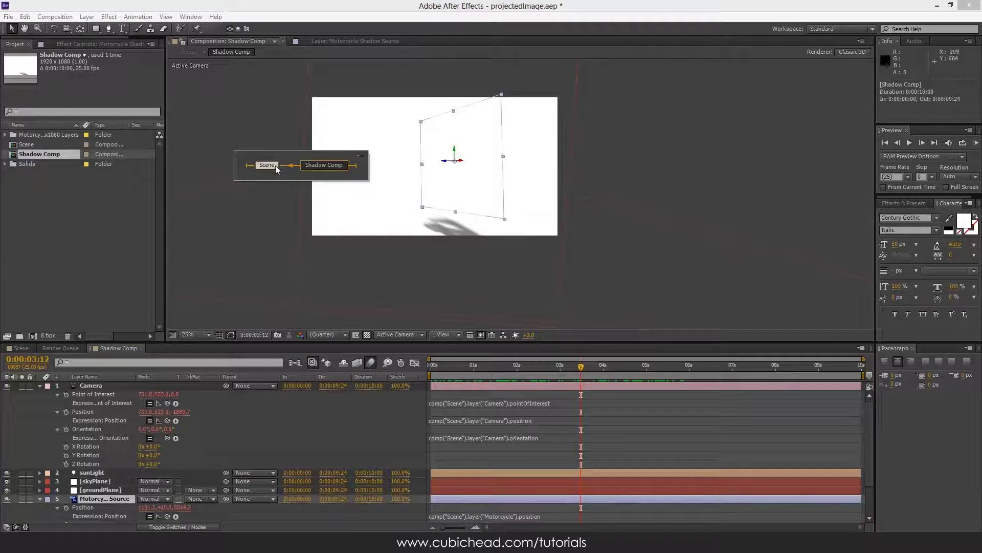
click(269, 165)
- Select all items in the project and delete them to start from an empty project
drag(108, 264, 1, 28)
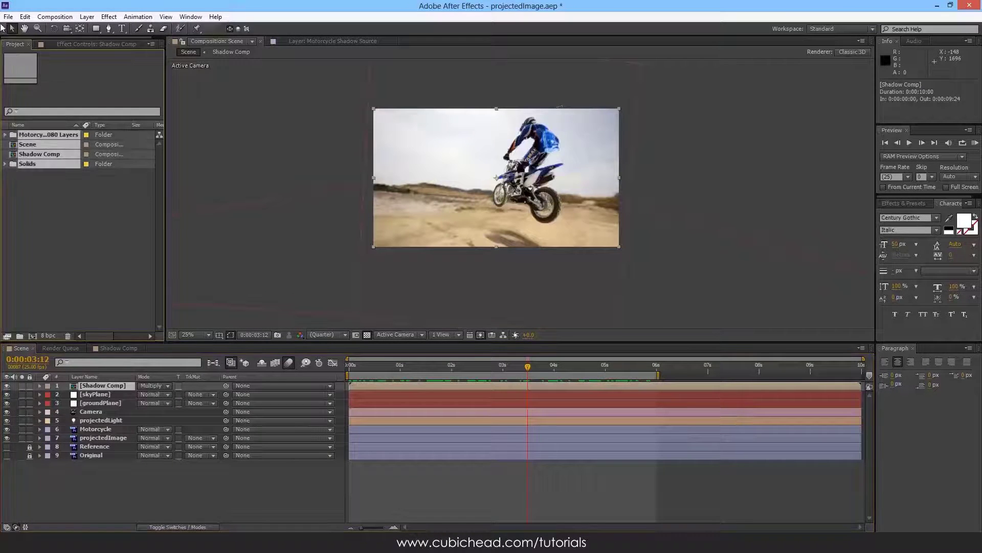
key(Delete)
key(Return)
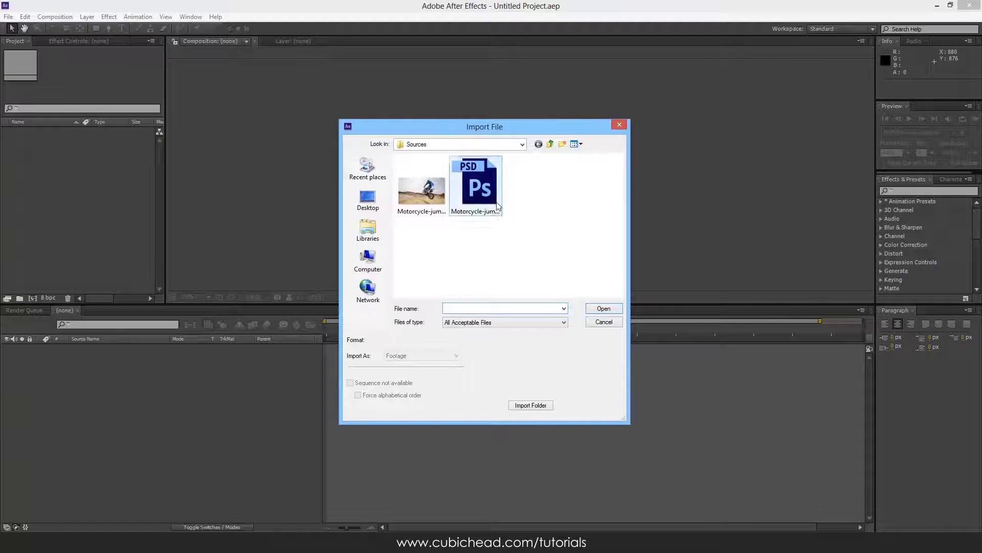
- Import the Motorcycle-jumping PSD as Composition - Retain Layer Sizes with Editable Layer Styles, and open the resulting composition
click(476, 184)
click(604, 308)
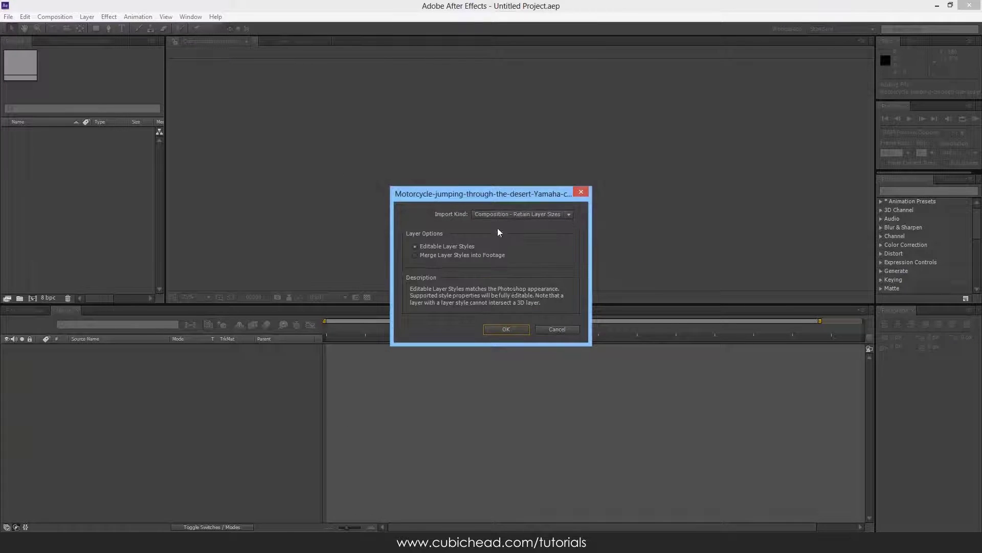
click(513, 329)
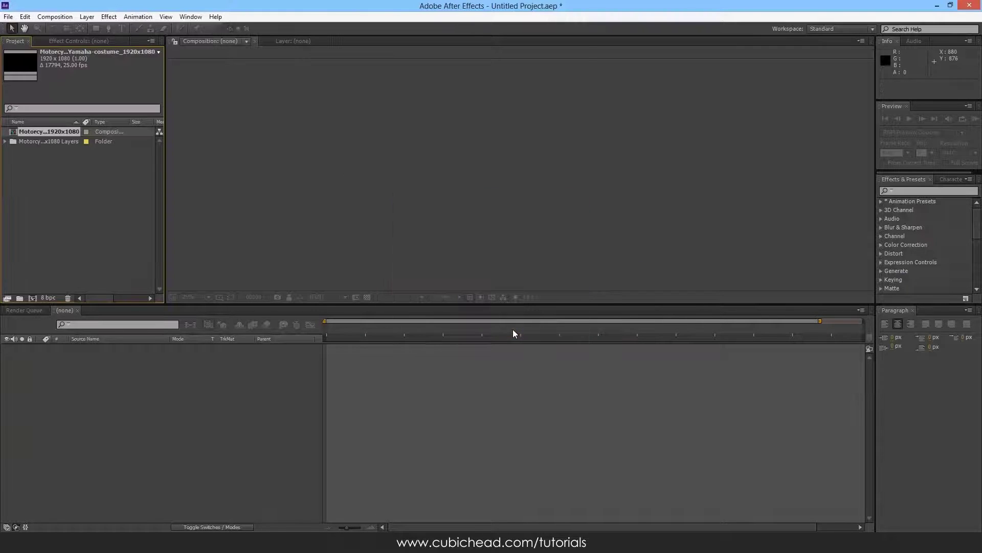
double_click(41, 133)
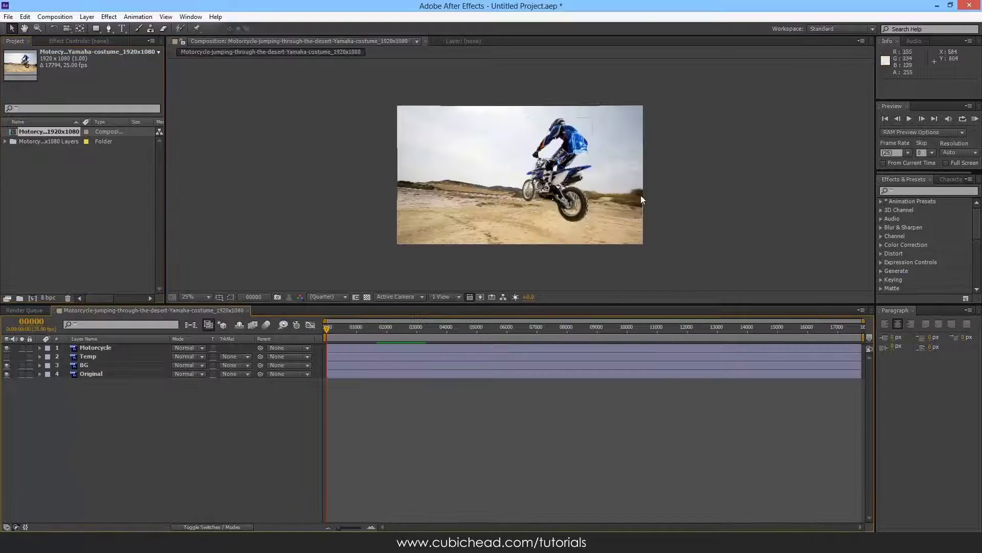
- Switch to the web browser and open the wallpapermania.eu page of the motorcycle wallpaper
click(104, 541)
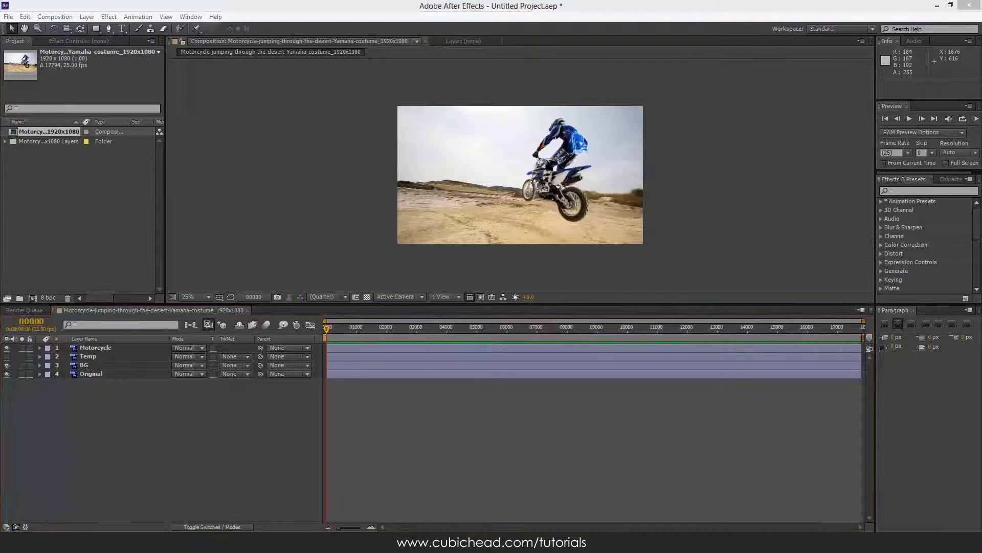
text(wallpaper)
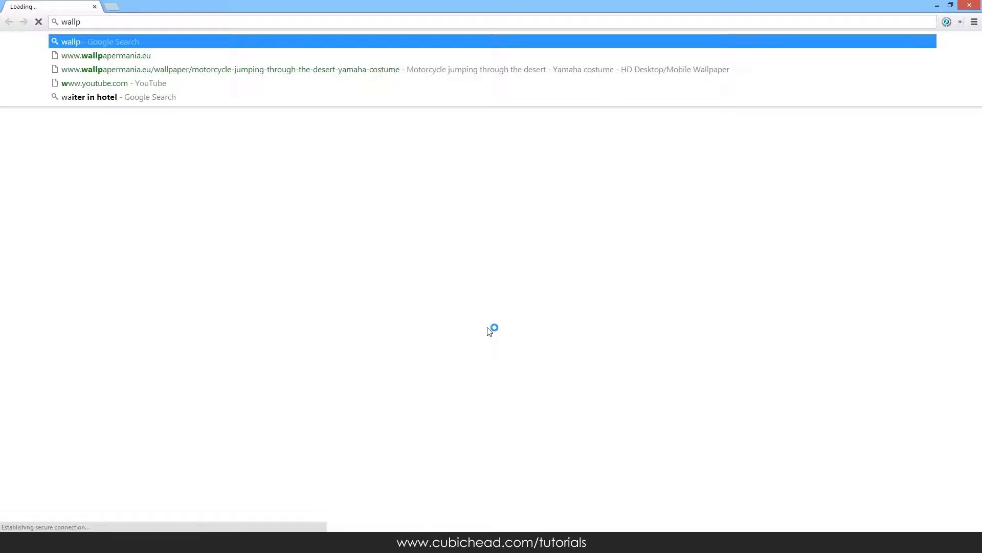
key(Down)
key(Down)
key(Return)
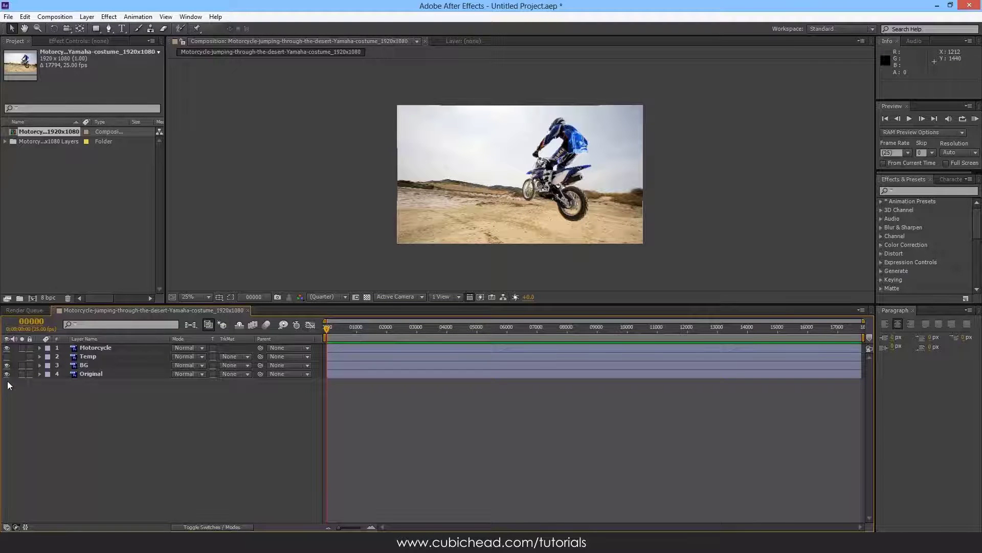
- Delete the Temp layer from the composition
click(87, 357)
key(Delete)
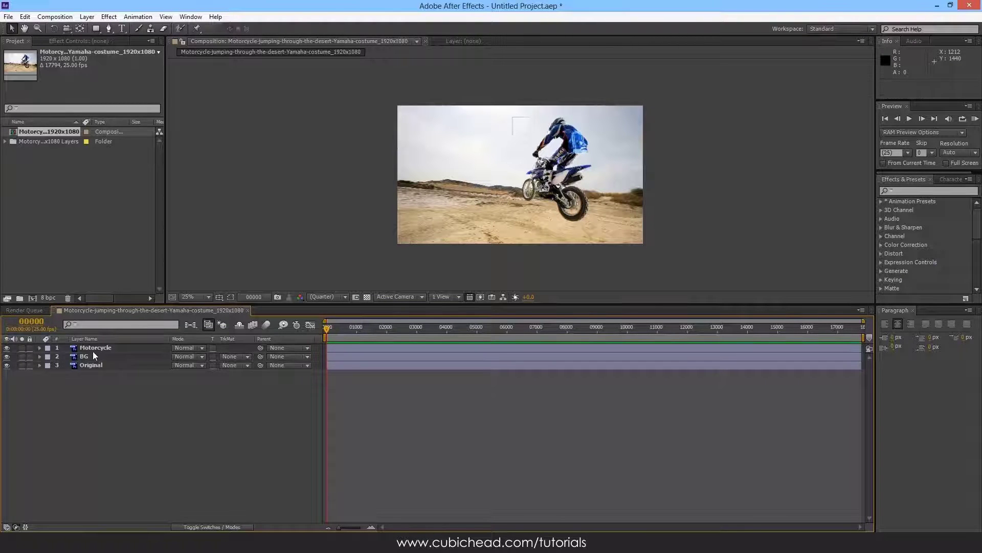
- Toggle the Motorcycle layer's visibility and solo the BG layer to examine the cut-out and the clean background
click(93, 351)
key(period)
click(7, 348)
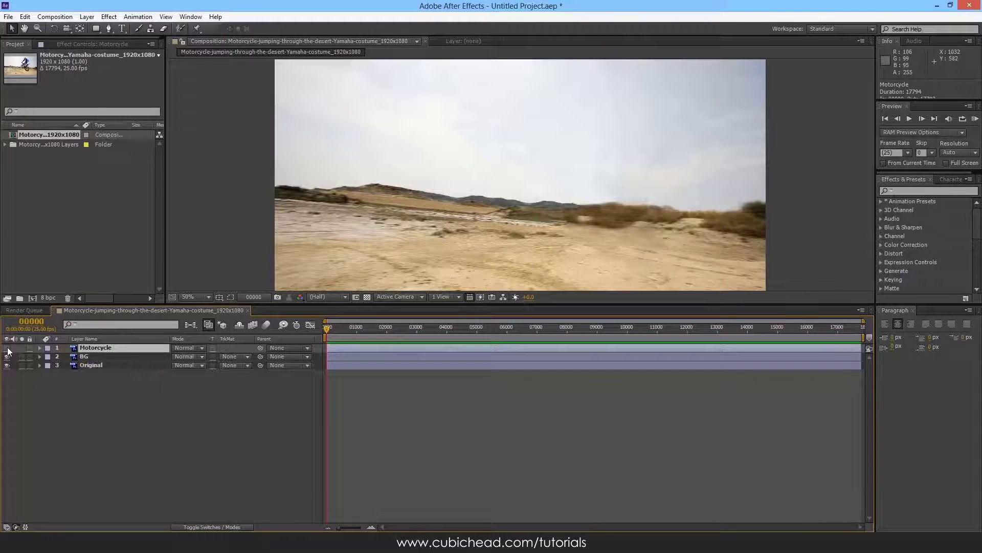
click(7, 348)
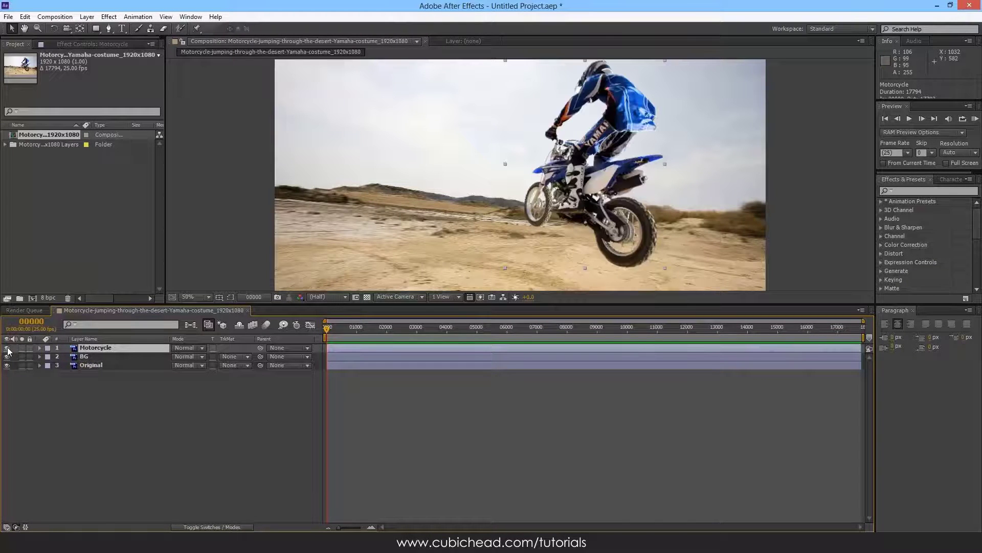
click(7, 348)
click(8, 348)
click(100, 357)
click(19, 357)
click(22, 356)
click(22, 356)
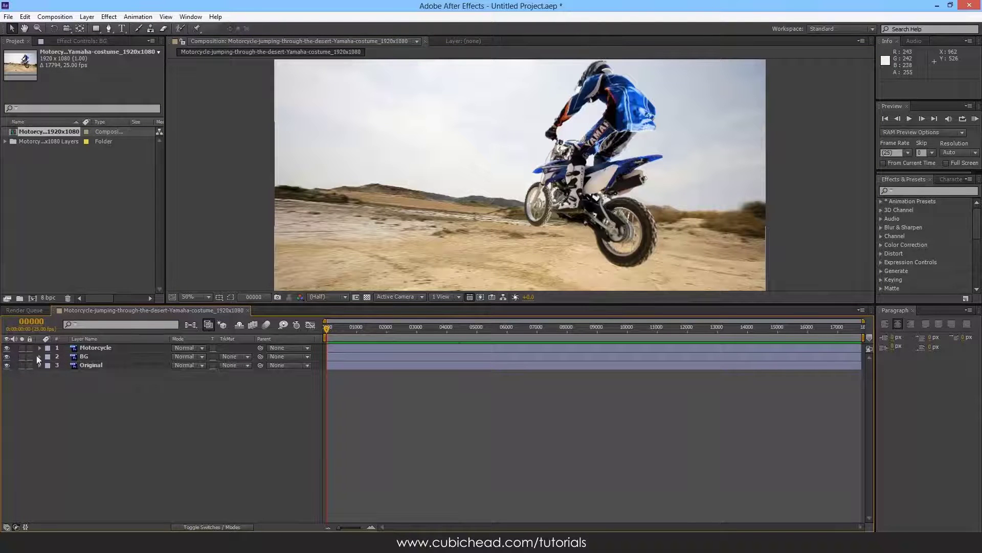
- Solo the Original layer to check it, remove the solo and hide the layer
click(22, 365)
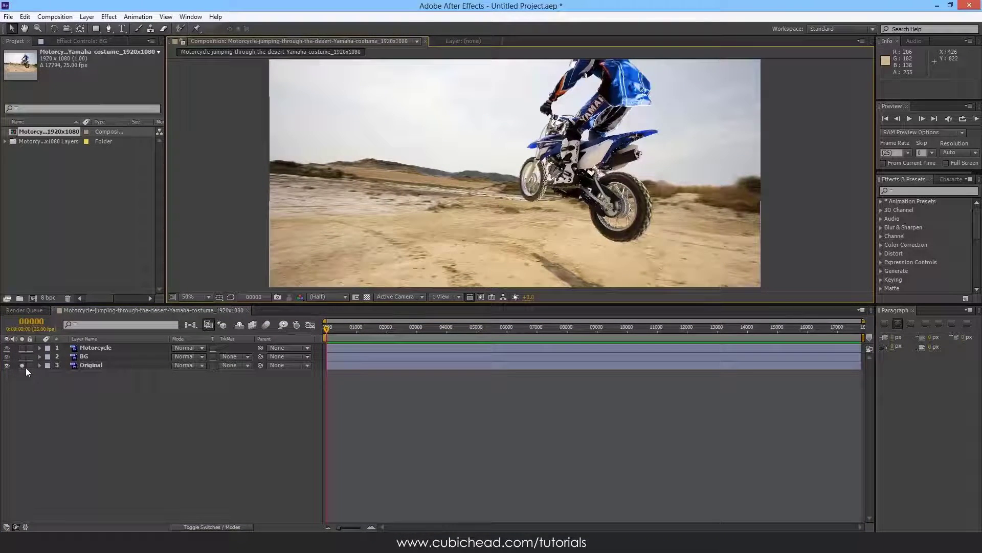
click(22, 365)
click(7, 365)
- Rename the BG layer as referenceImage
click(84, 357)
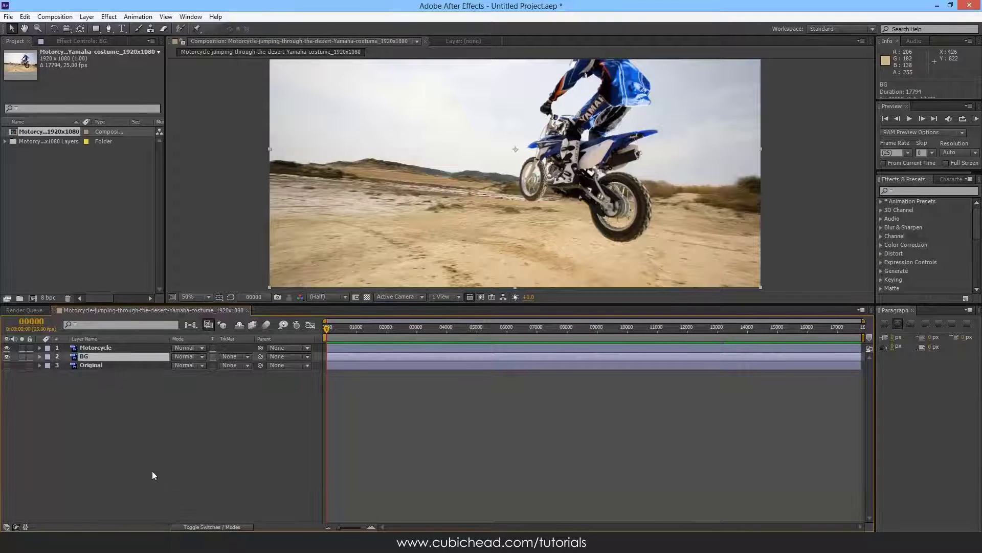
key(Return)
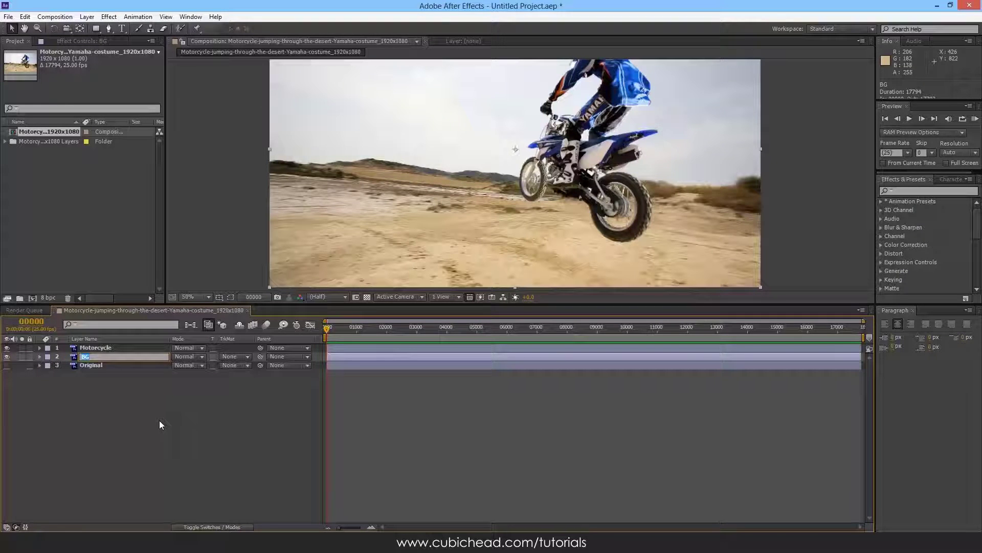
text(referenceImage)
key(Return)
- Duplicate the referenceImage layer and rename the copy as projectedImage
key(ctrl+d)
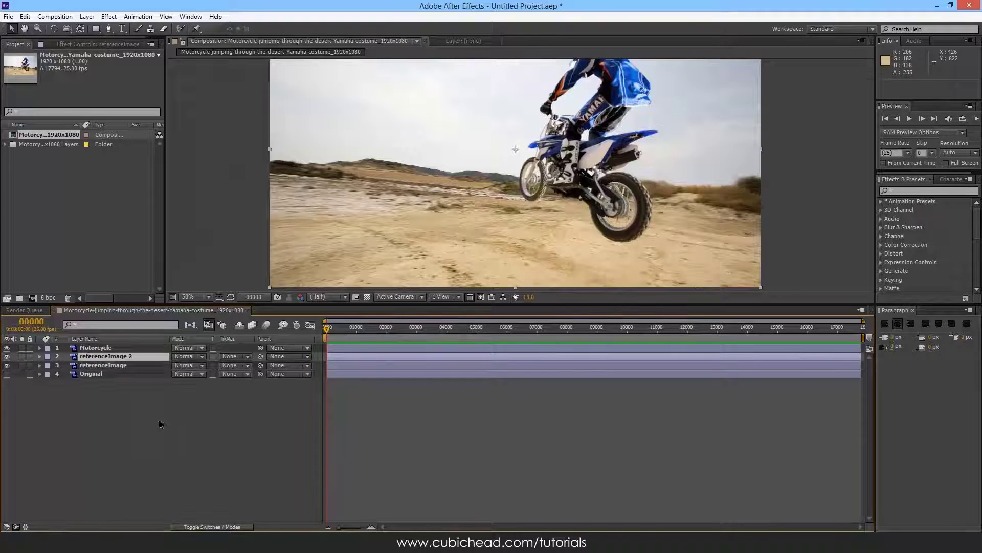
key(Return)
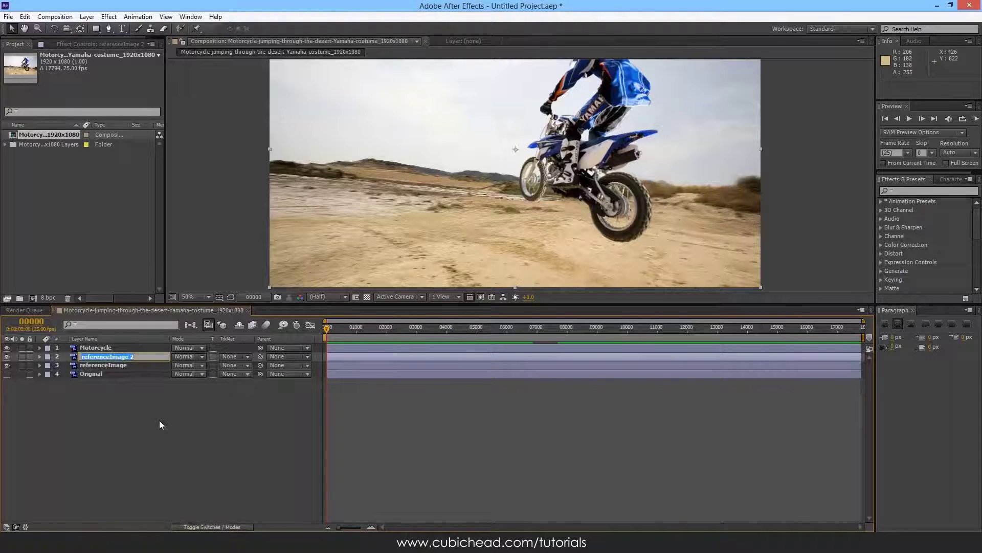
text(projected)
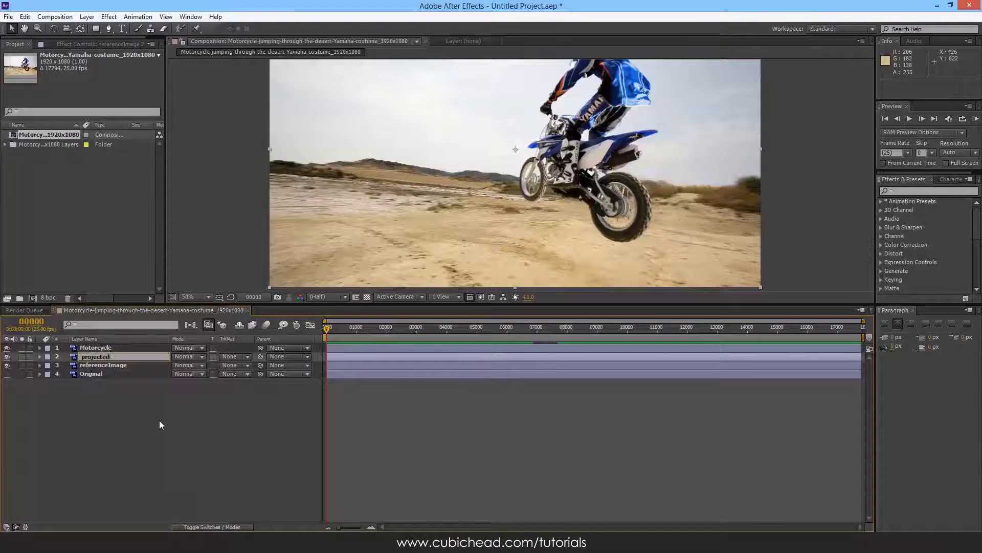
text(Image)
key(Return)
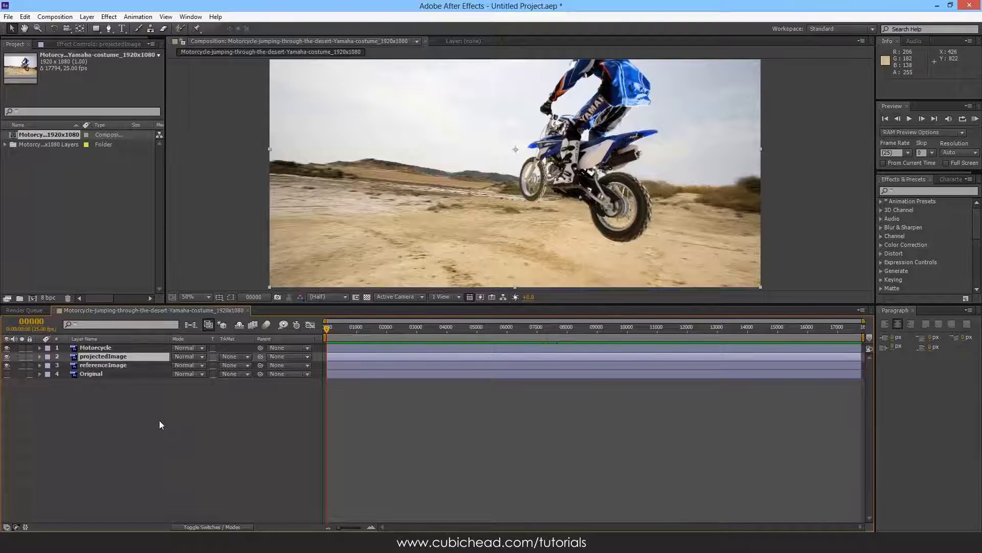
- Hide the Motorcycle layer and enlarge the composition viewer's height
click(6, 348)
mouse_move(601, 159)
mouse_down()
mouse_move(615, 186)
mouse_move(616, 164)
mouse_up()
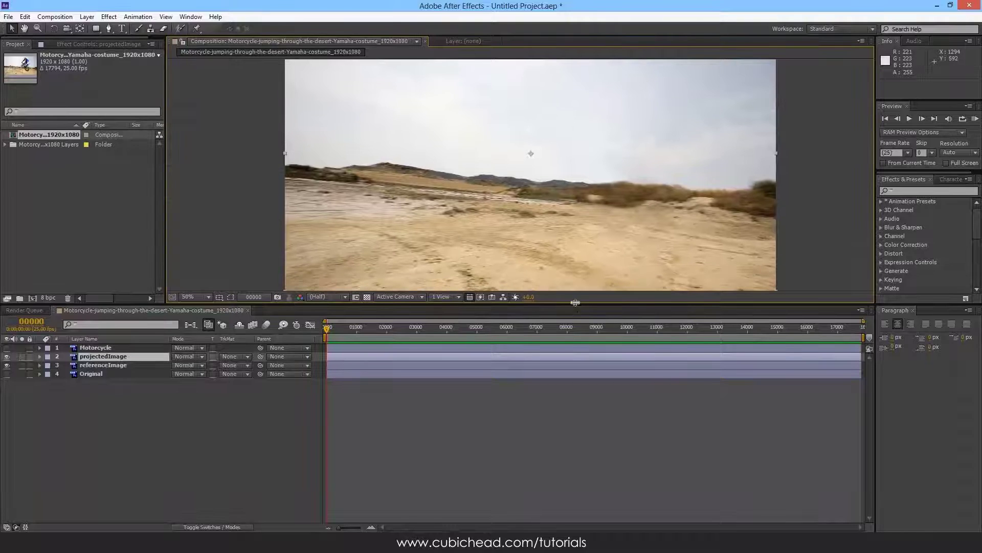
drag(577, 302, 577, 343)
- Make the projectedImage layer a 3D layer
click(102, 405)
click(106, 397)
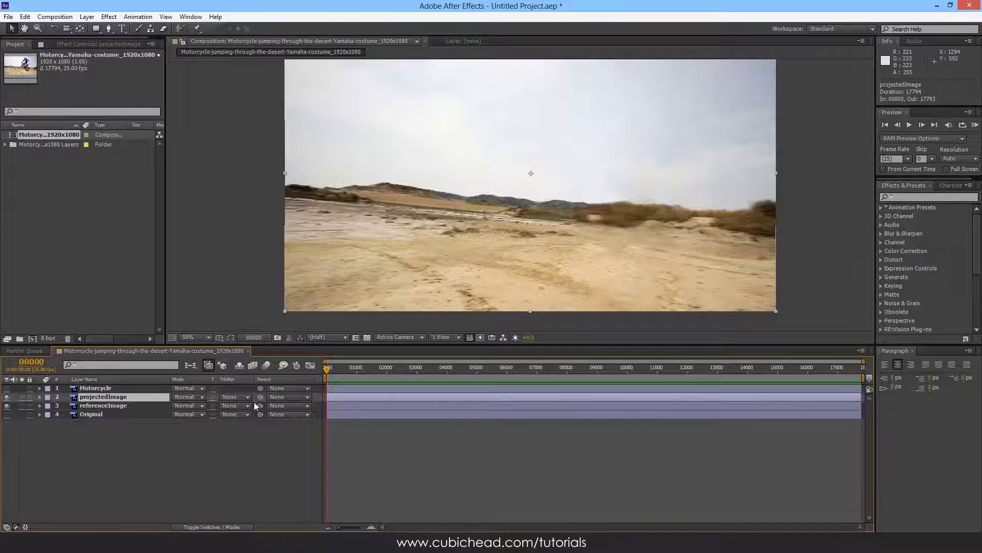
key(F4)
click(230, 397)
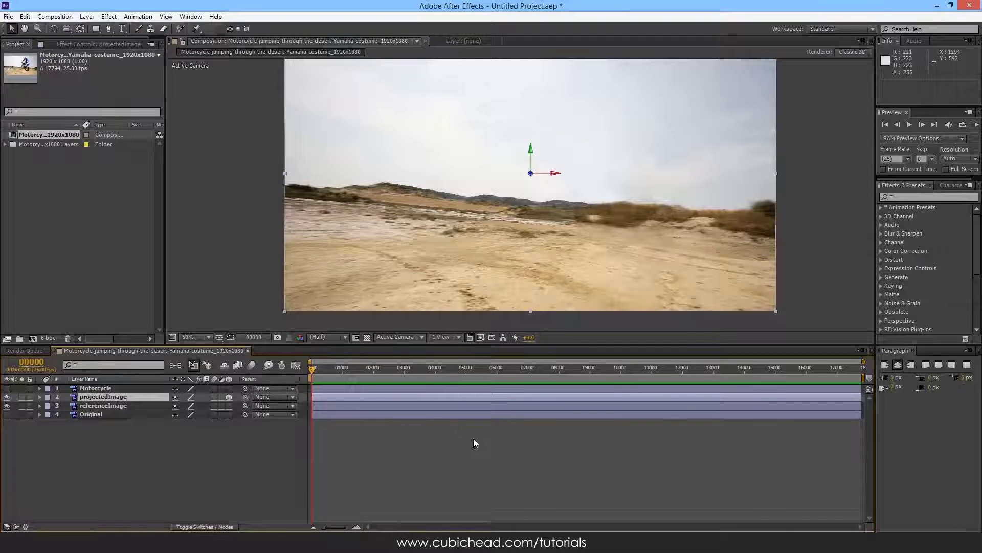
- Create a one-node camera with the 50mm preset and name it Camera
click(489, 465)
key(ctrl+alt+shift+c)
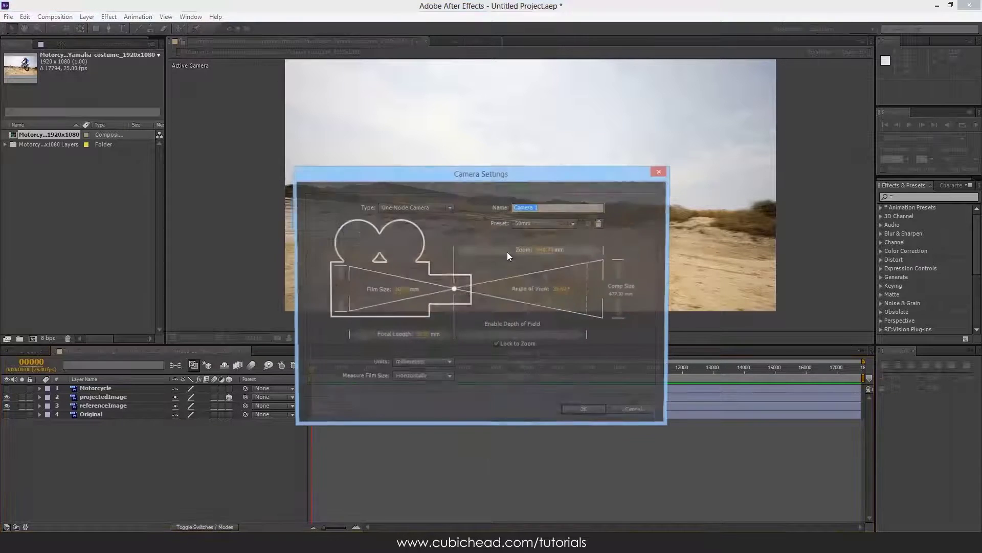
click(552, 210)
key(BackSpace)
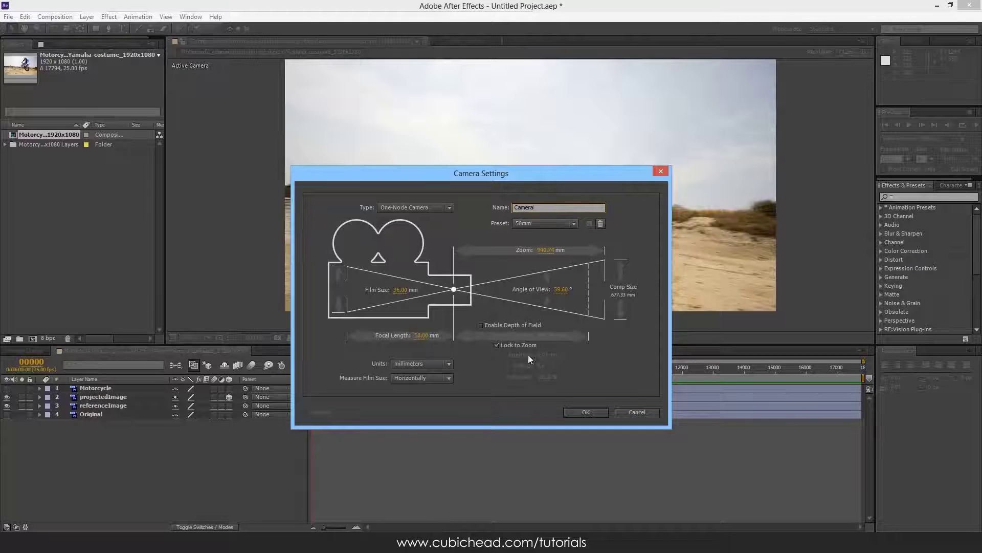
click(588, 413)
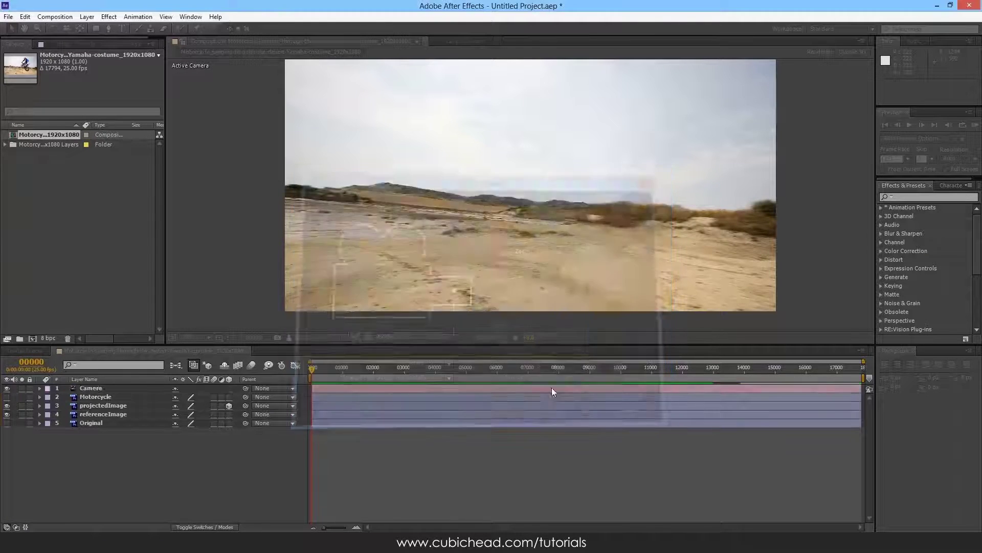
- Create a shadow-casting white point light named projectedLight and move the Camera layer above it
click(113, 454)
key(ctrl+alt+shift+l)
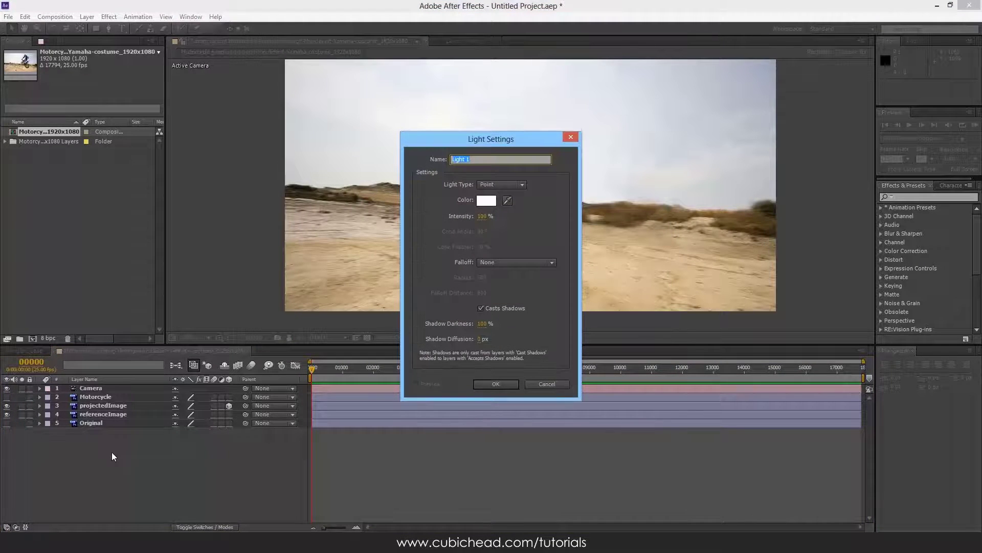
text(Light)
click(453, 159)
text(projected)
click(491, 384)
click(96, 396)
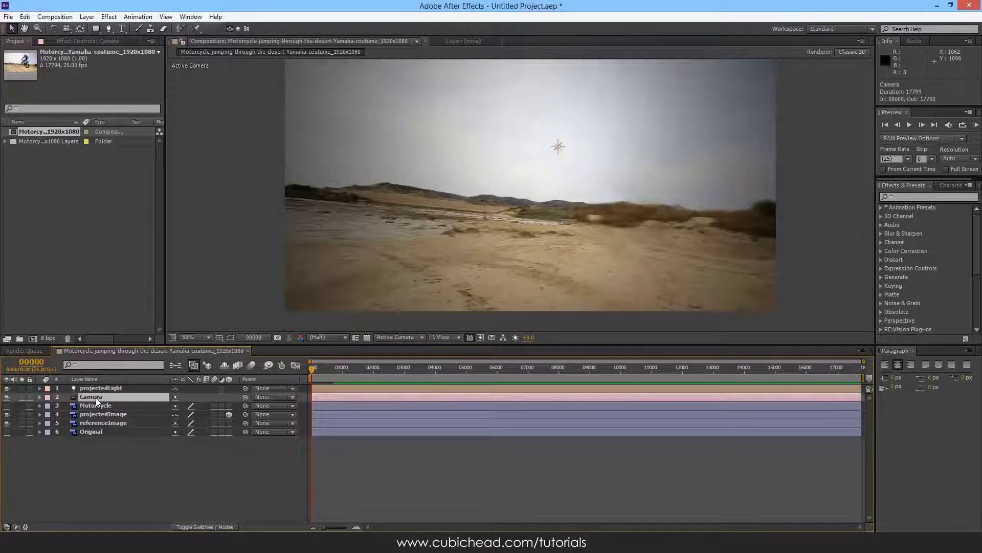
drag(102, 385, 102, 387)
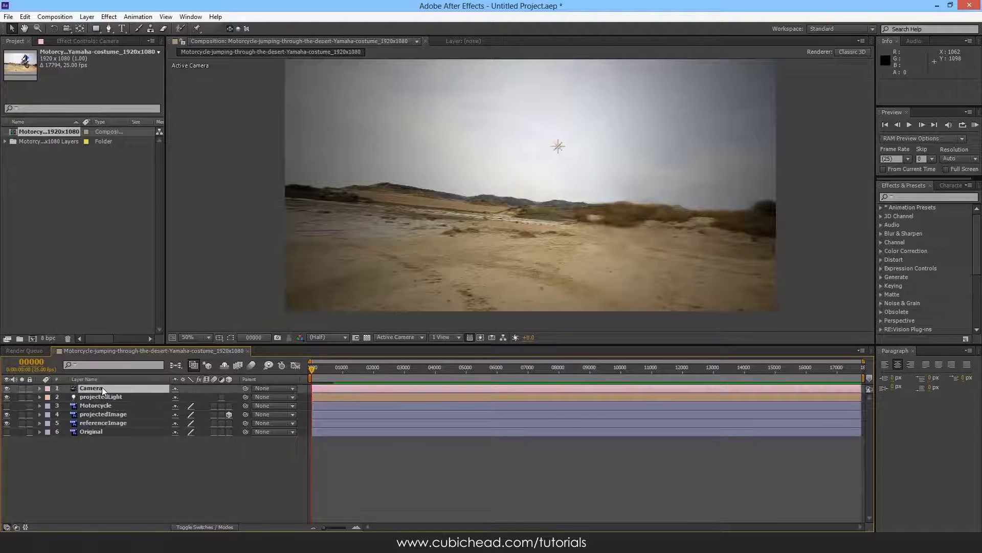
- Copy the Camera layer's position to the projectedLight and projectedImage layers
key(p)
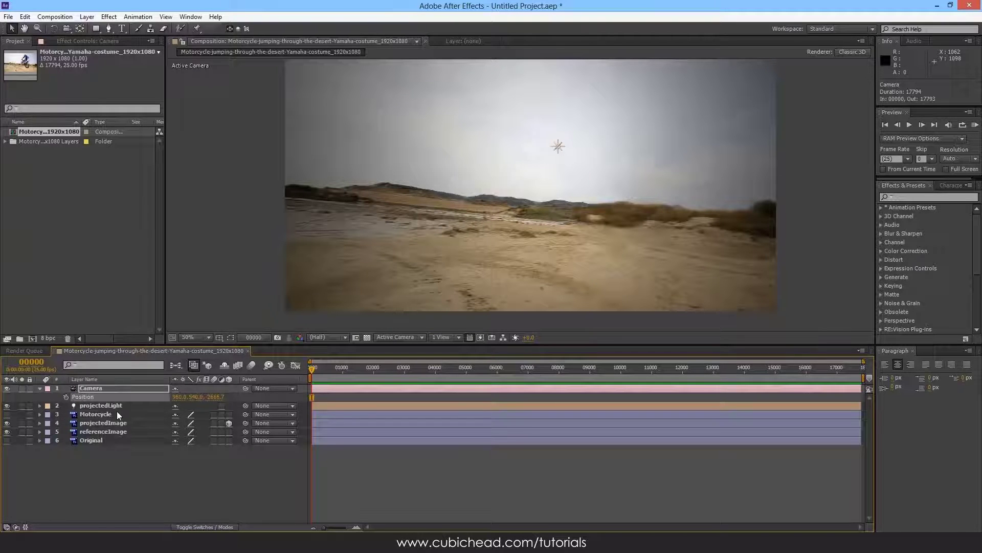
click(97, 406)
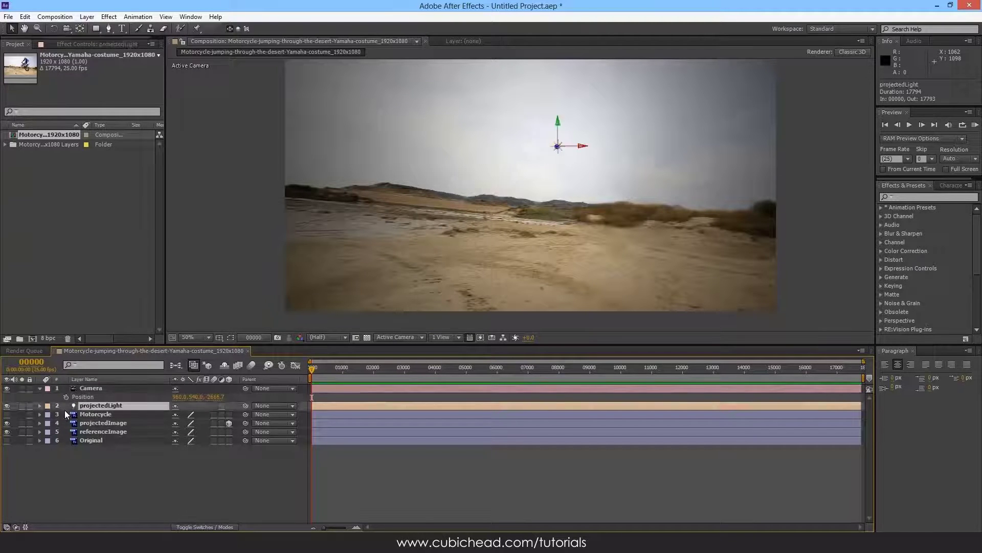
click(129, 396)
click(121, 404)
click(103, 423)
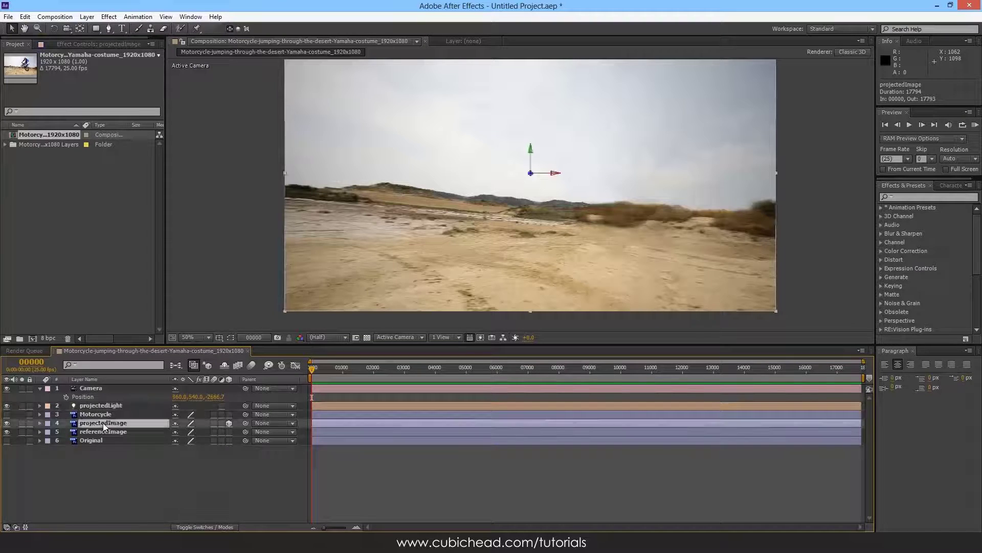
key(p)
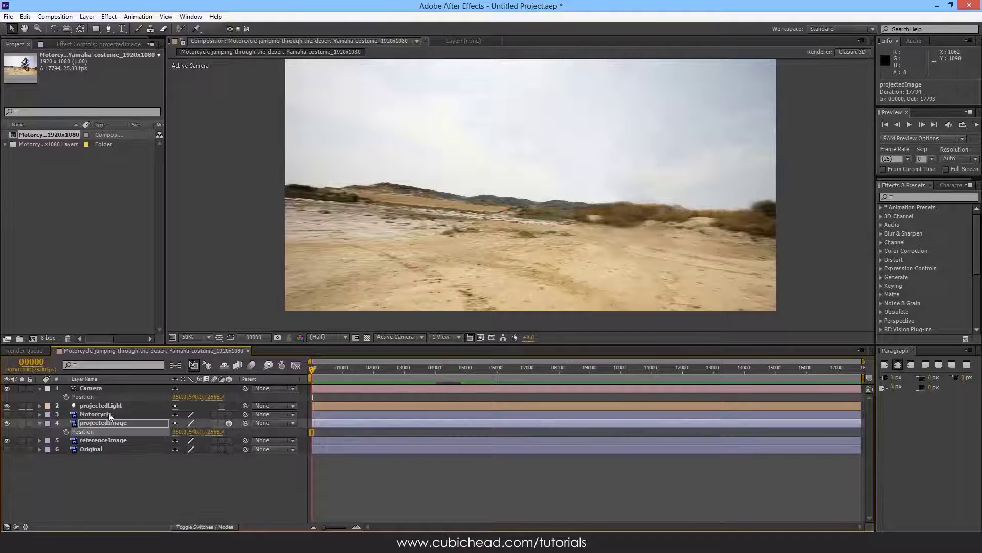
click(105, 406)
key(p)
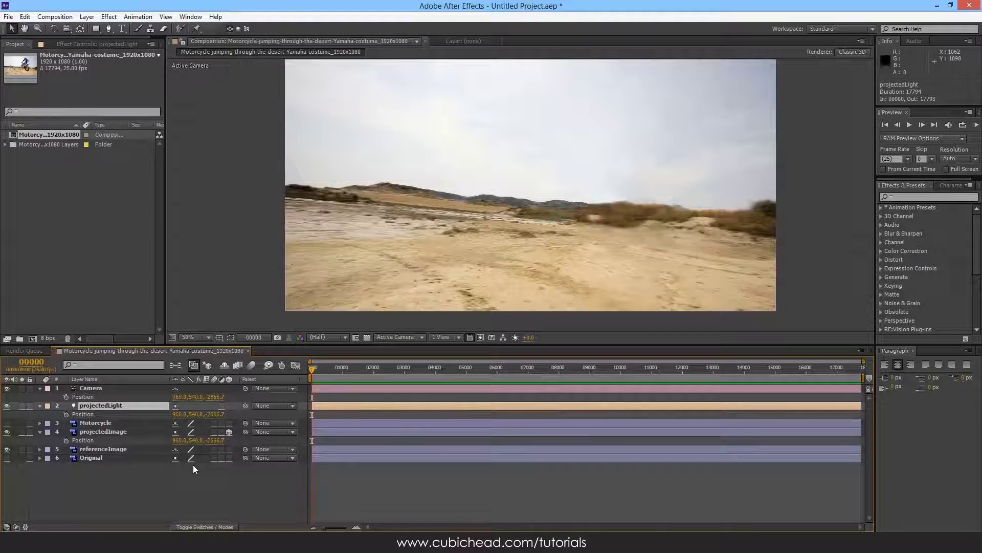
- Move projectedImage slightly in front of the camera to a Z position of about -2652.7 and scale it to 0.7%
click(220, 440)
drag(220, 441, 226, 447)
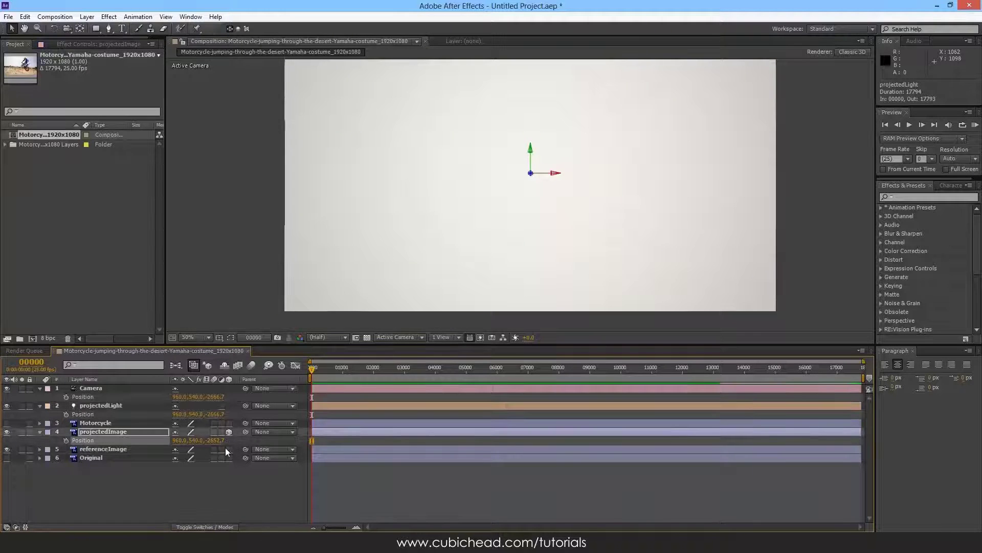
click(112, 431)
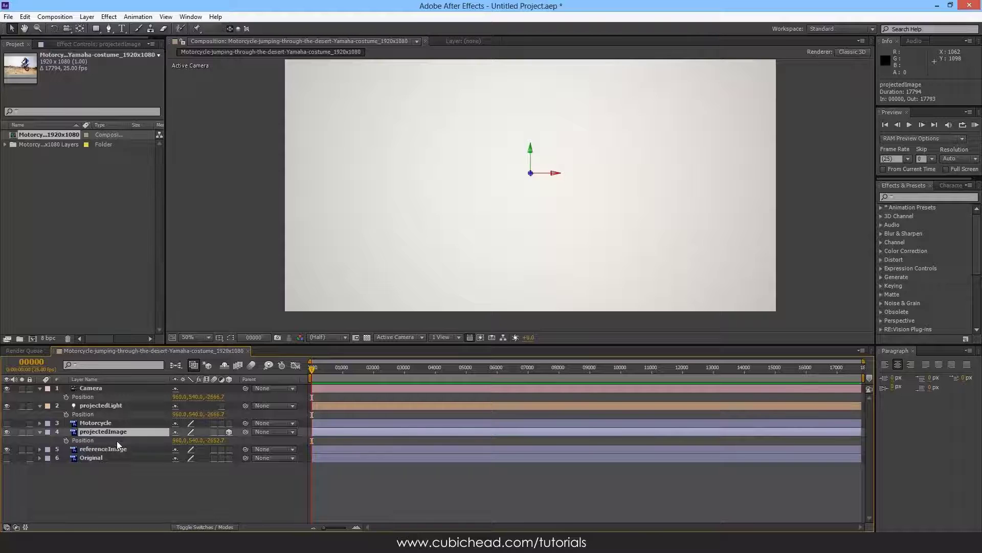
key(s)
click(206, 441)
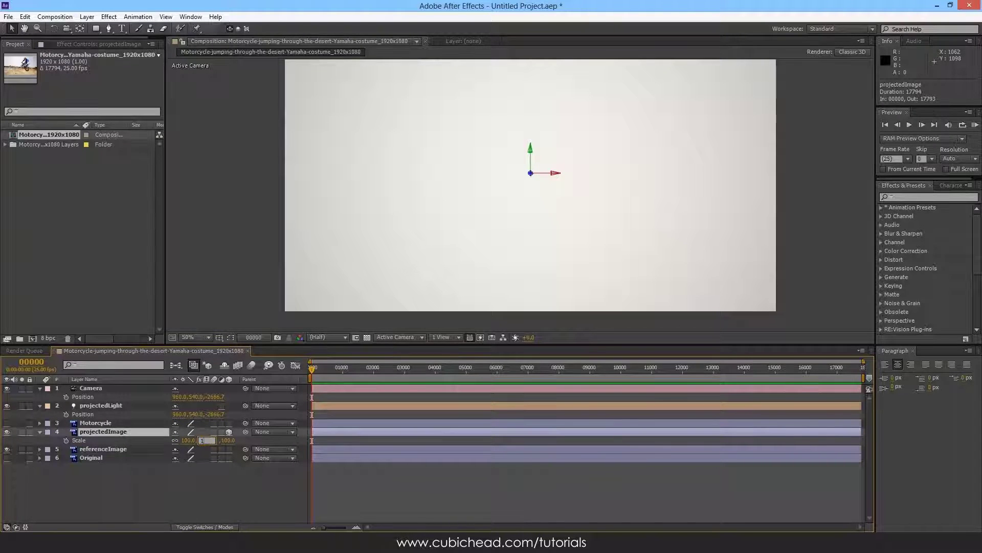
text(1)
key(Return)
click(205, 441)
text(0.7,0.7,0.7)
key(Return)
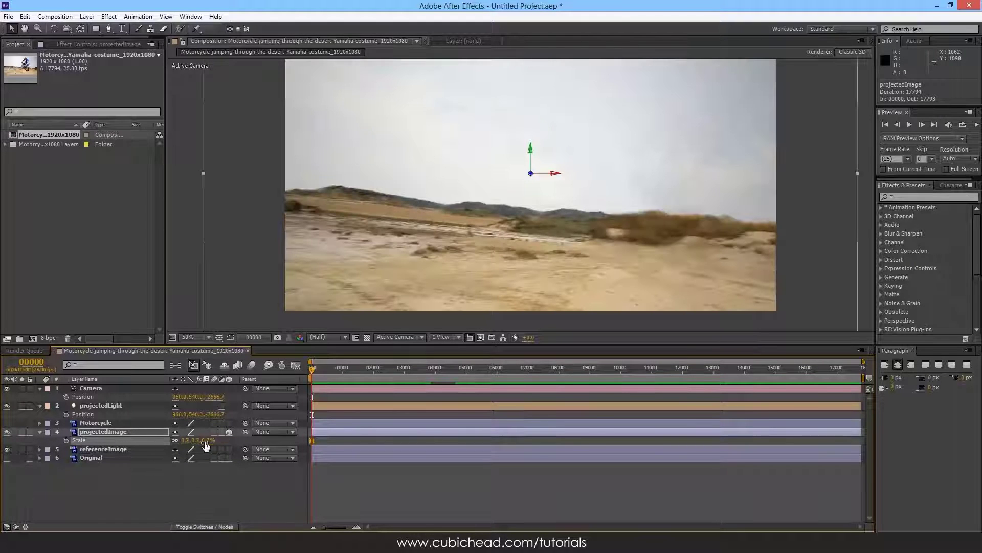
- Scale projectedImage down to about 0.5% so its edges meet the composition frame
drag(345, 136, 340, 209)
drag(210, 87, 290, 131)
drag(489, 224, 431, 132)
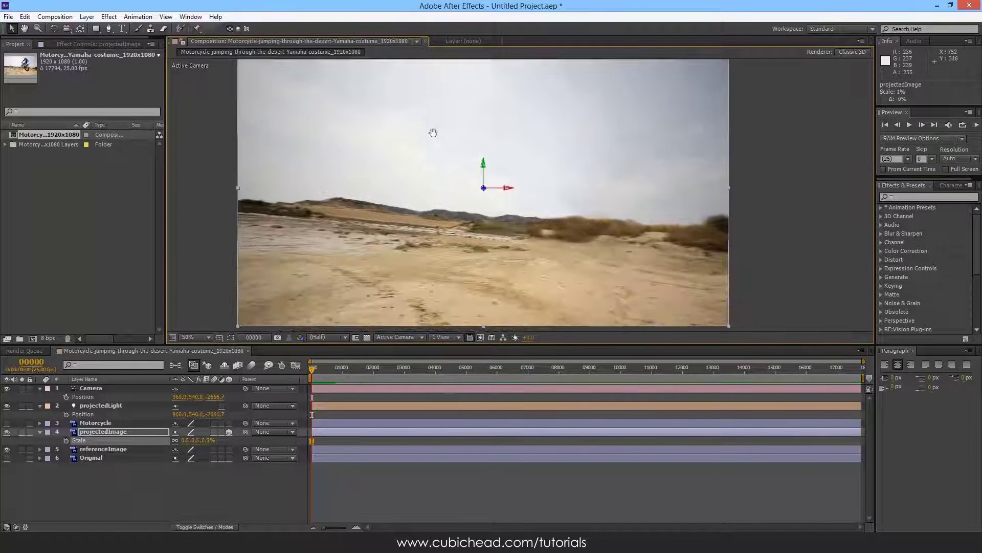
- Compare projectedImage with referenceImage by switching projectedImage's visibility off and on
click(8, 433)
click(7, 432)
click(9, 434)
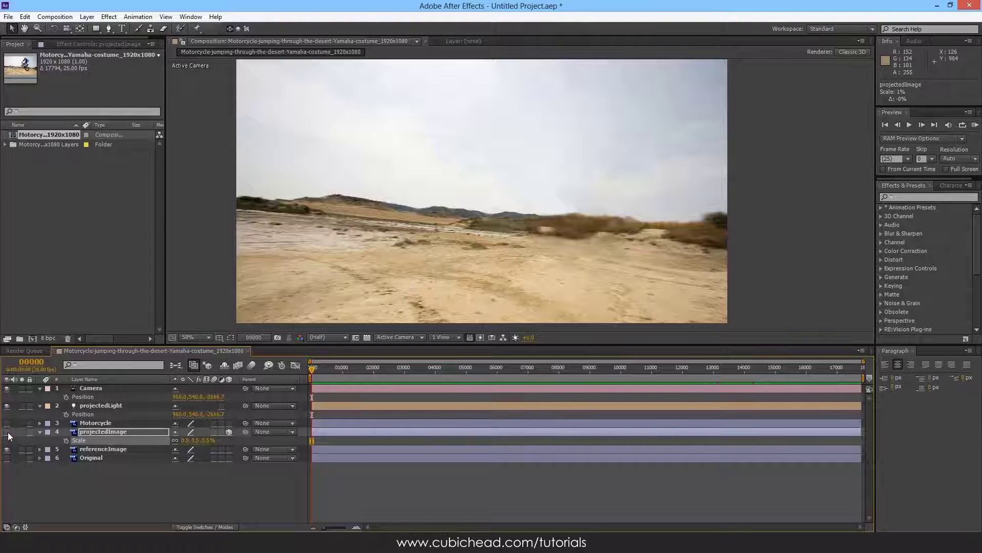
click(8, 434)
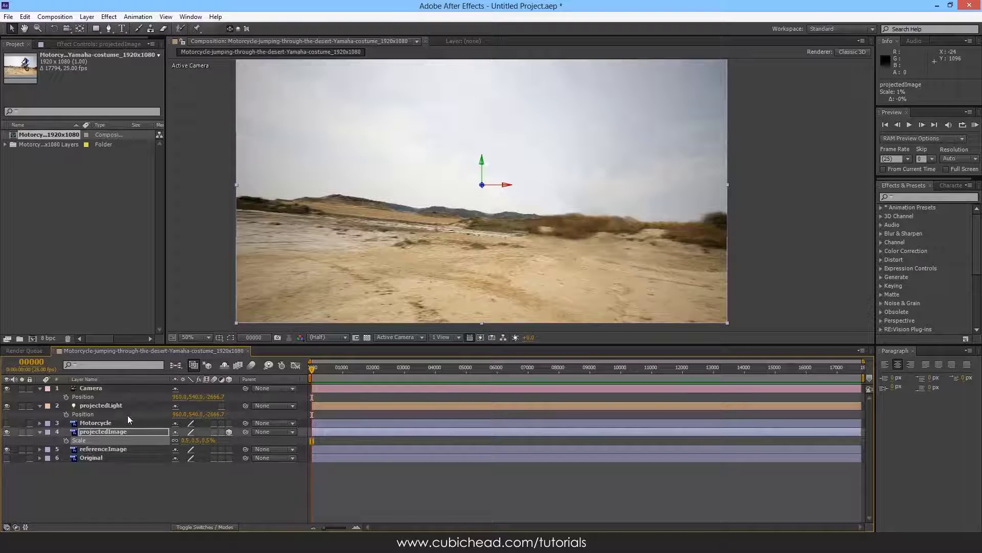
click(114, 449)
click(7, 431)
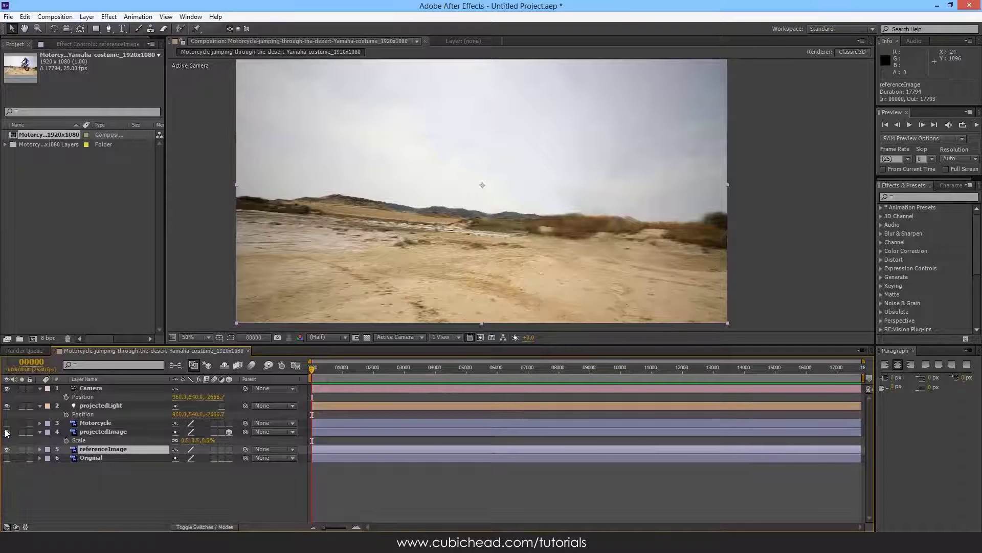
click(119, 432)
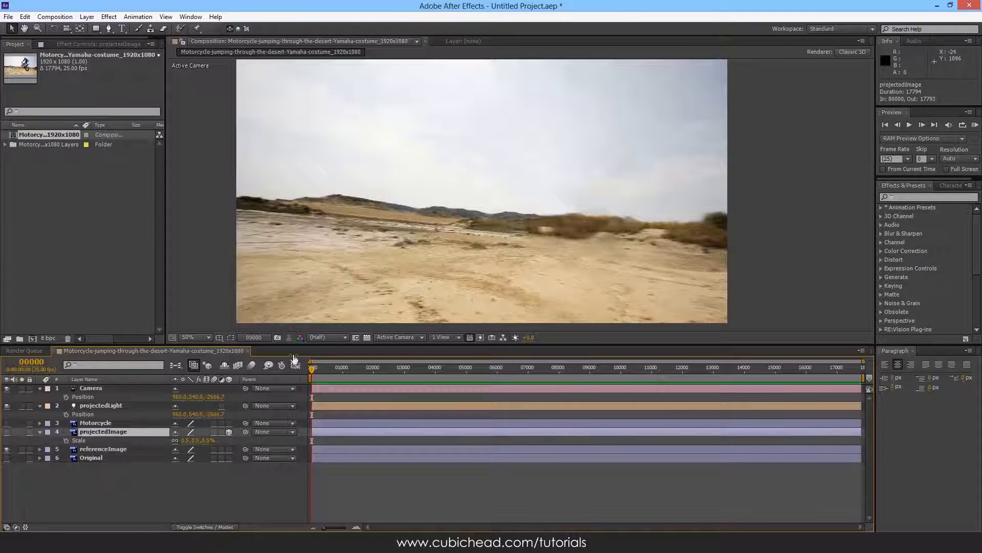
click(7, 431)
click(102, 405)
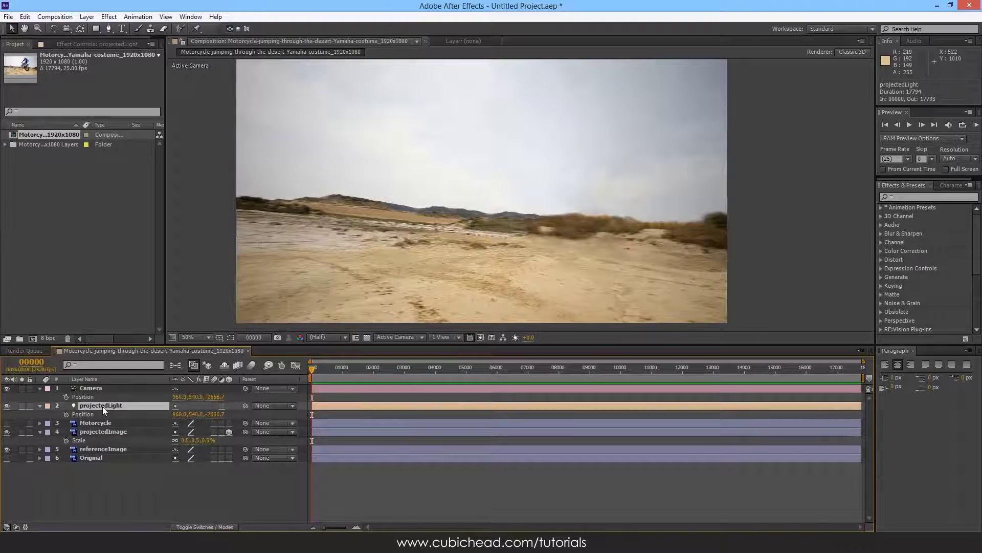
- Turn off Accepts Lights in the material options of the projectedImage layer
click(105, 432)
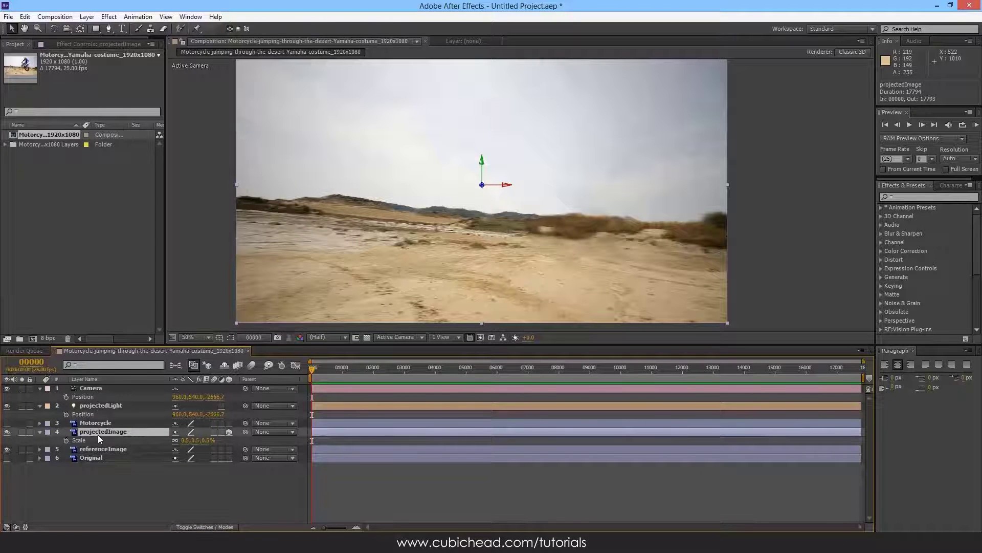
key(a)
key(a)
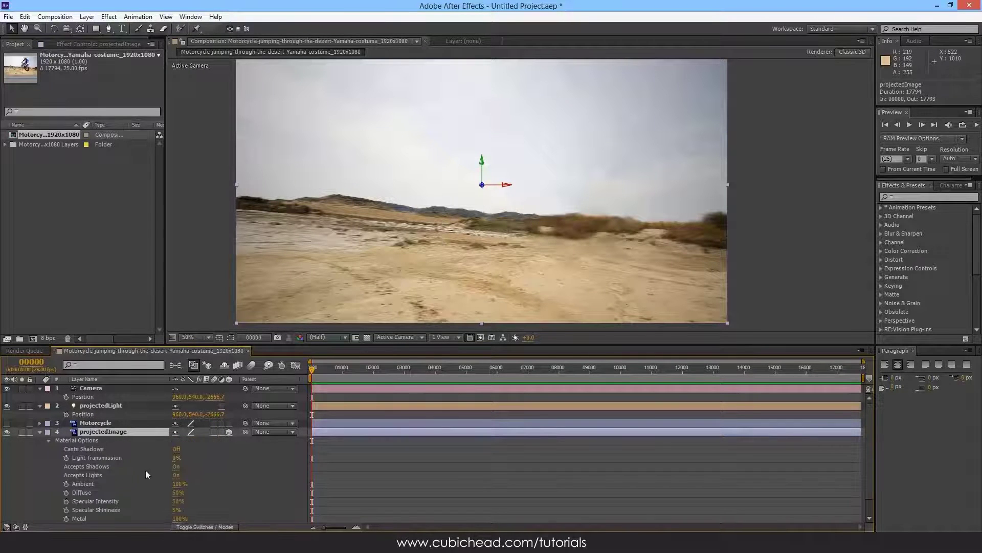
scroll(66, 459, down, 2)
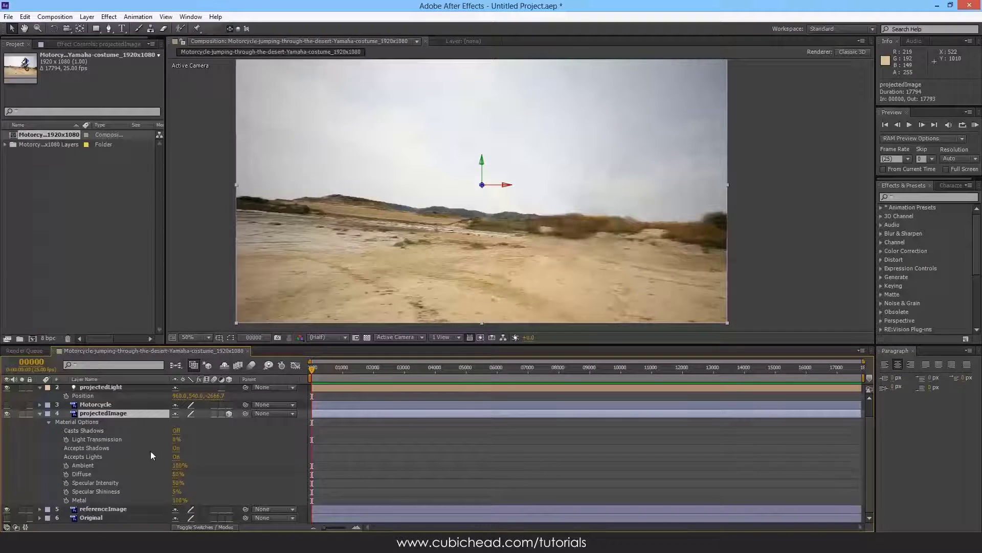
click(177, 457)
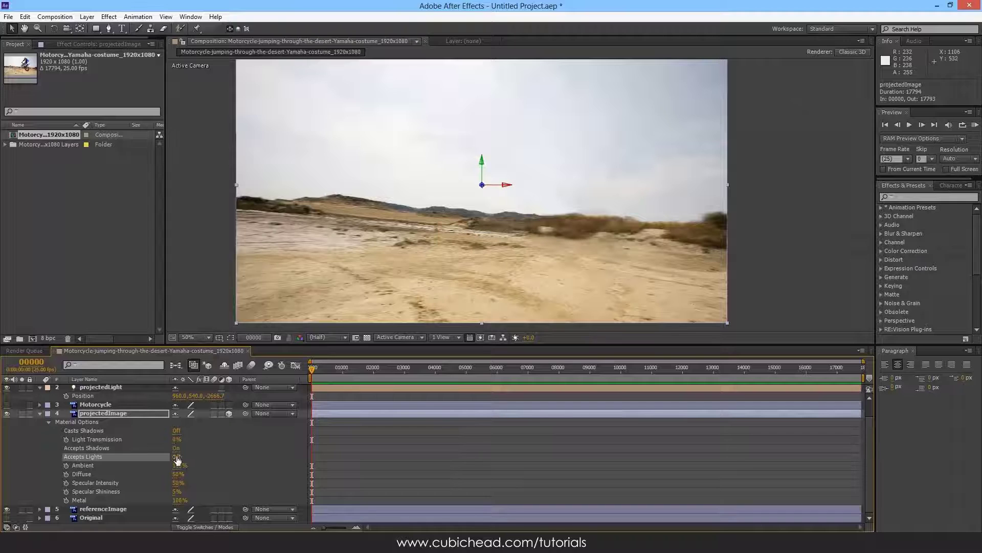
click(177, 457)
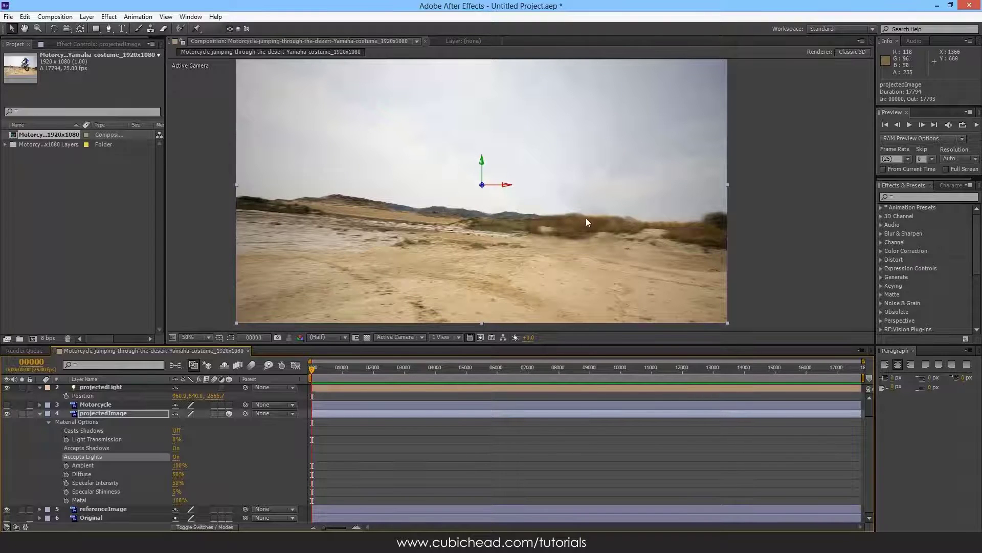
drag(626, 219, 638, 230)
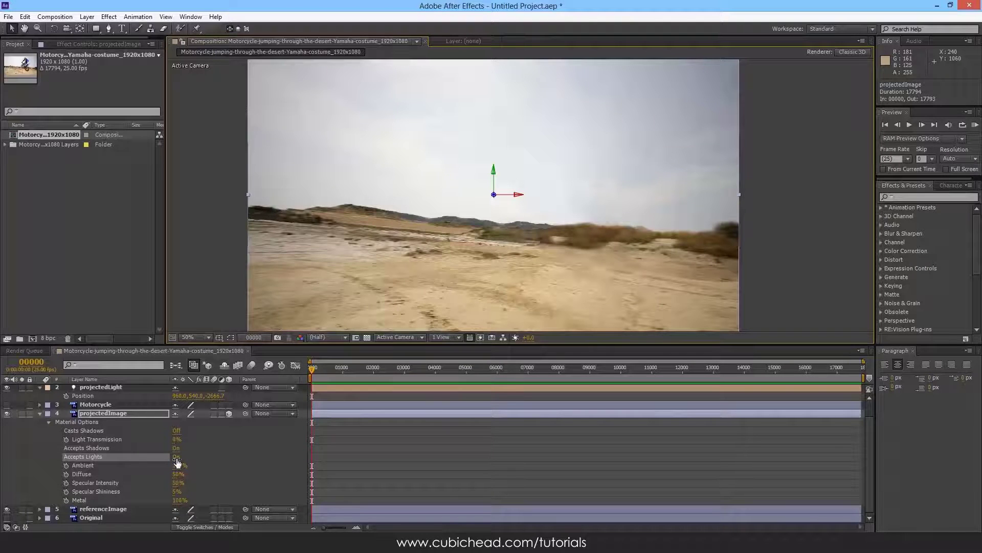
click(177, 457)
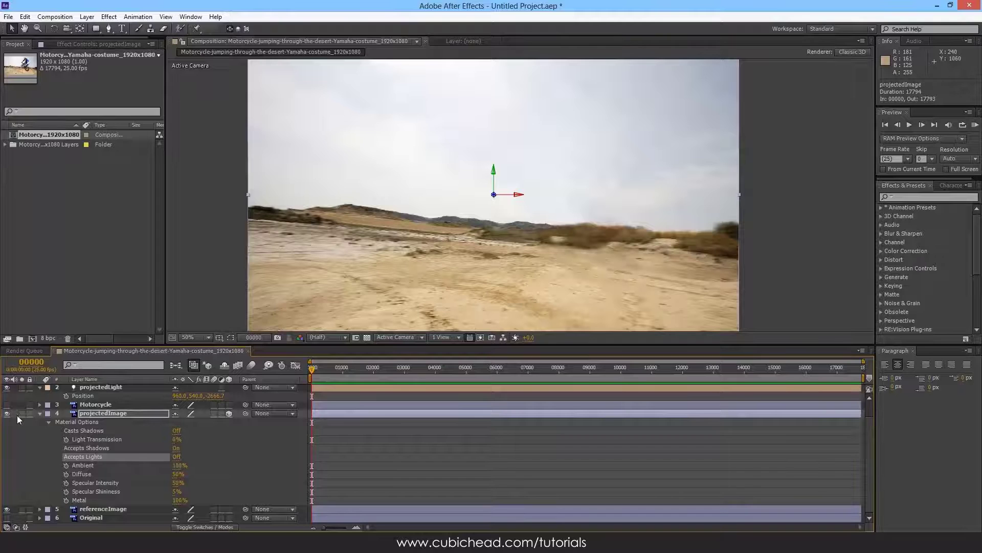
click(39, 414)
- Create a white 1920 × 1080 px solid named groundSurface
click(114, 459)
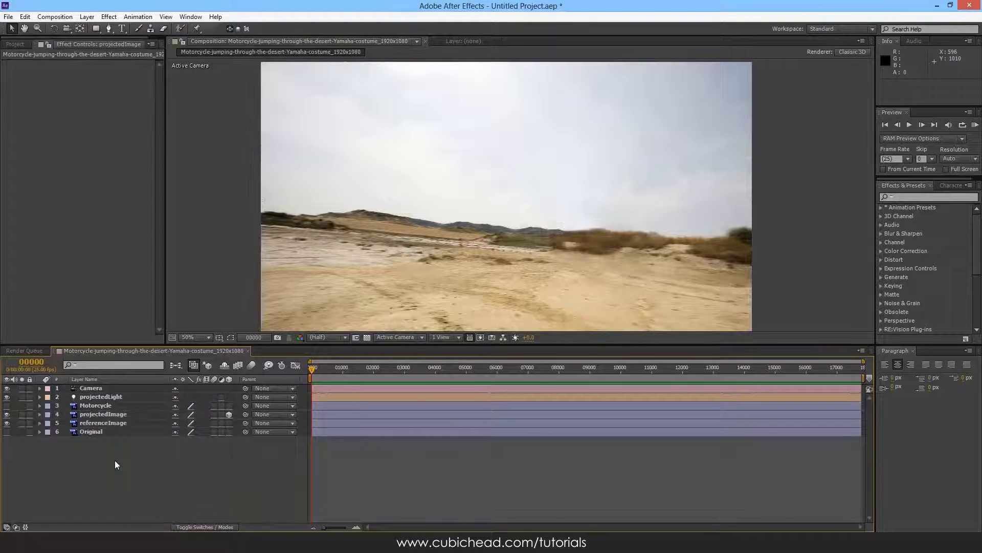
key(ctrl+y)
text(su)
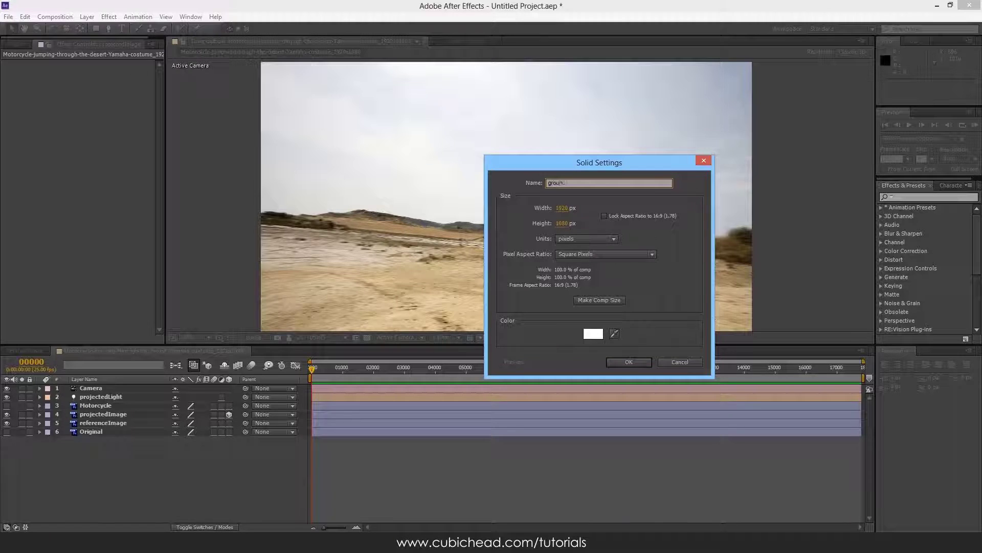
text(oundSurface)
key(Return)
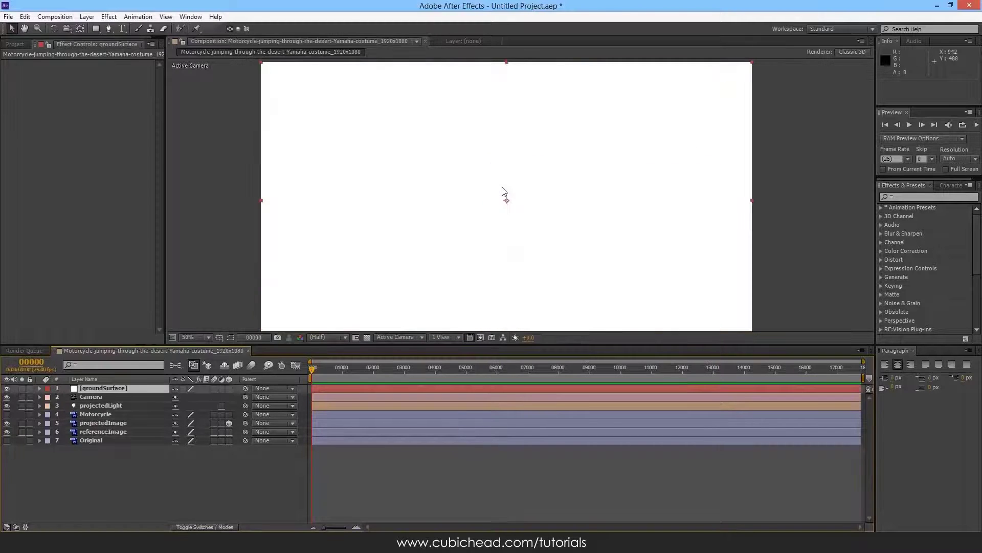
- Make the groundSurface layer 3D and place it directly below the Camera layer
click(229, 389)
drag(135, 389, 122, 404)
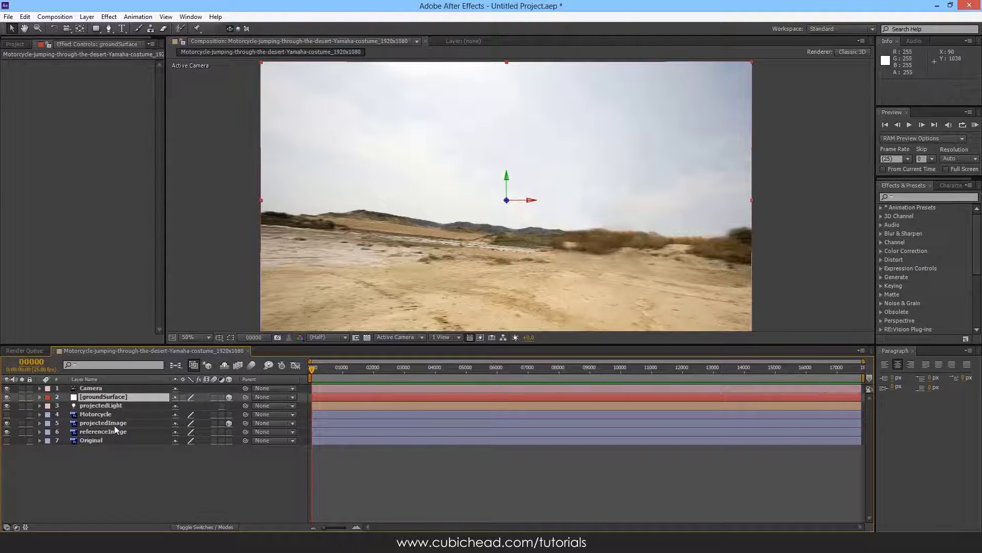
- Set Casts Shadows to Only in the material options of the projectedImage layer
click(115, 424)
key(a)
key(a)
scroll(154, 436, down, 1)
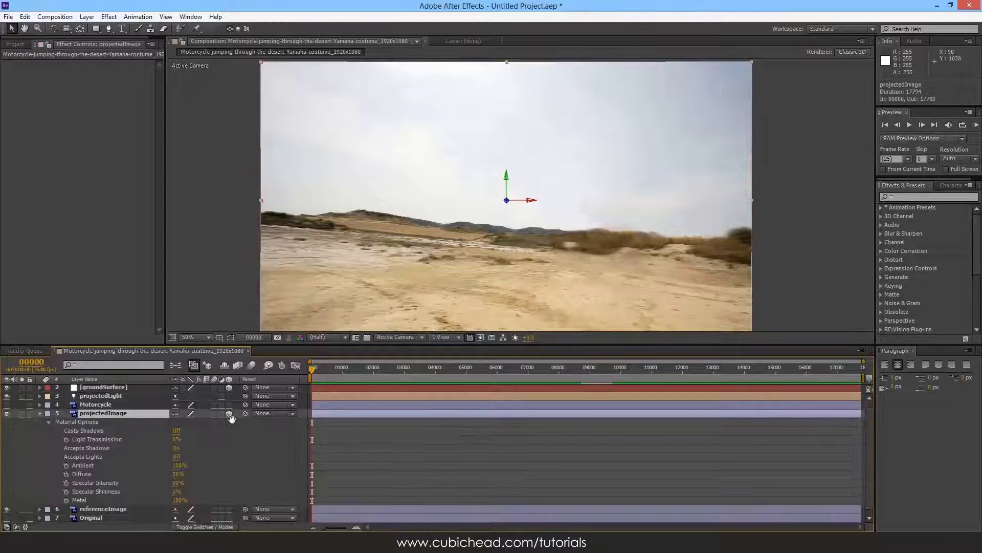
click(94, 431)
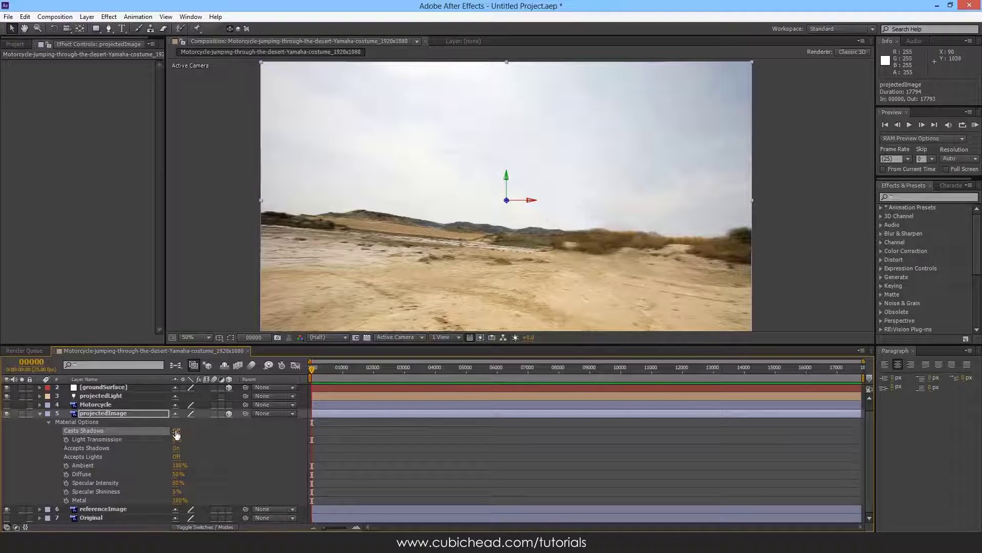
click(176, 432)
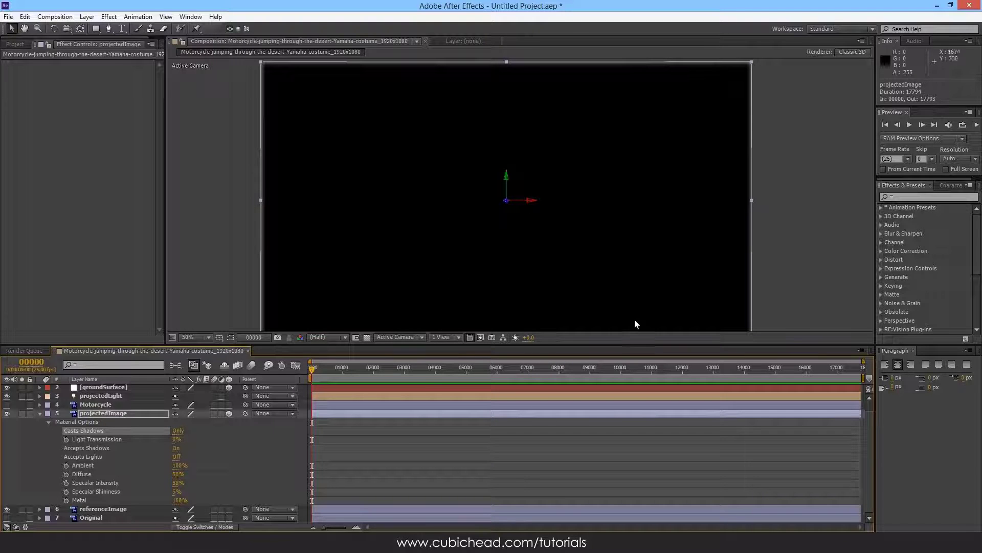
- Set Light Transmission to 100% in the material options of the projectedImage layer and collapse its properties
click(102, 420)
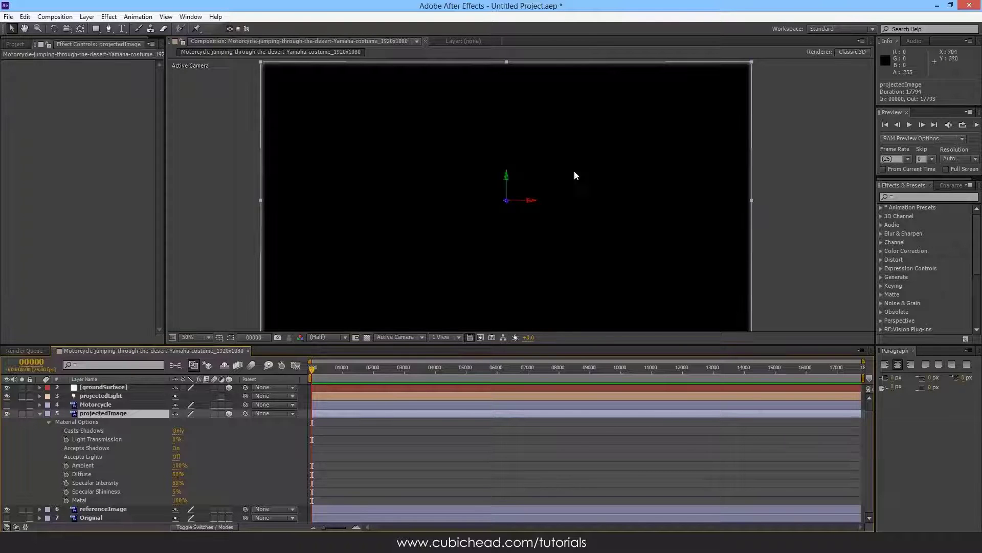
click(99, 389)
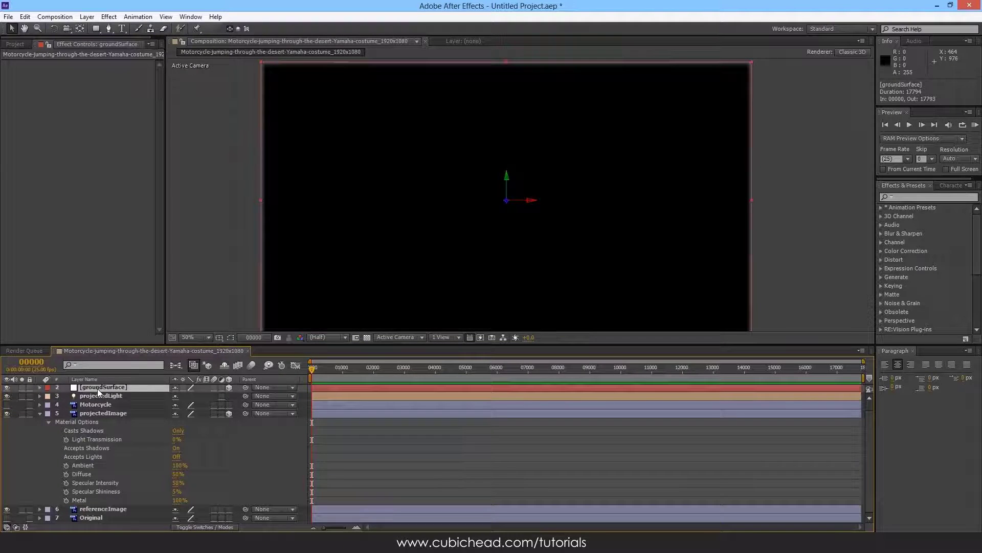
click(95, 422)
drag(175, 445, 238, 442)
click(106, 432)
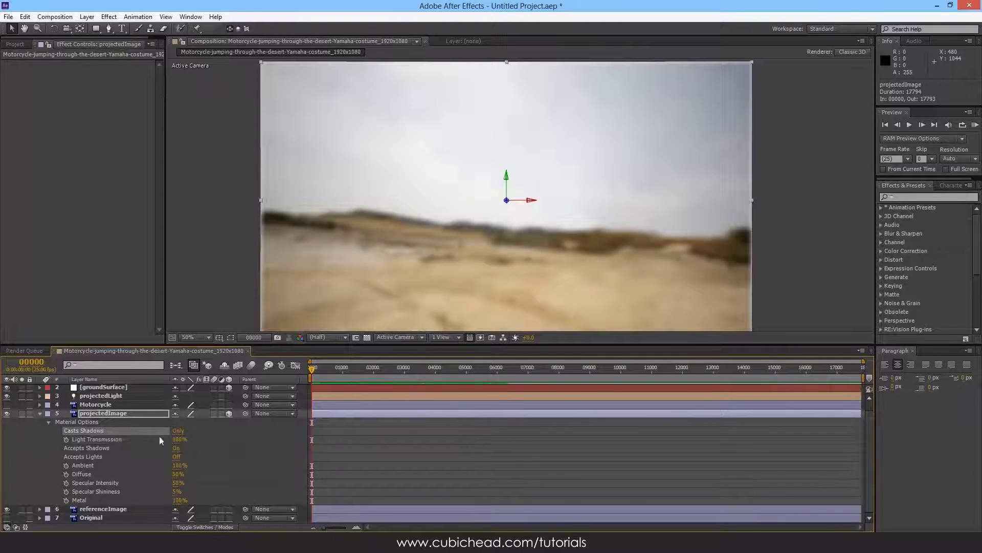
click(102, 440)
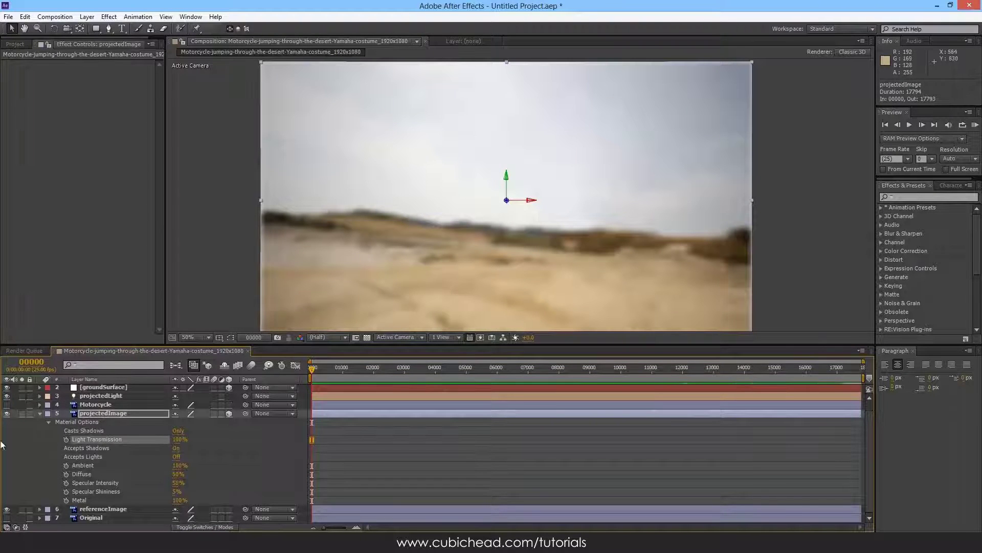
click(103, 414)
click(40, 413)
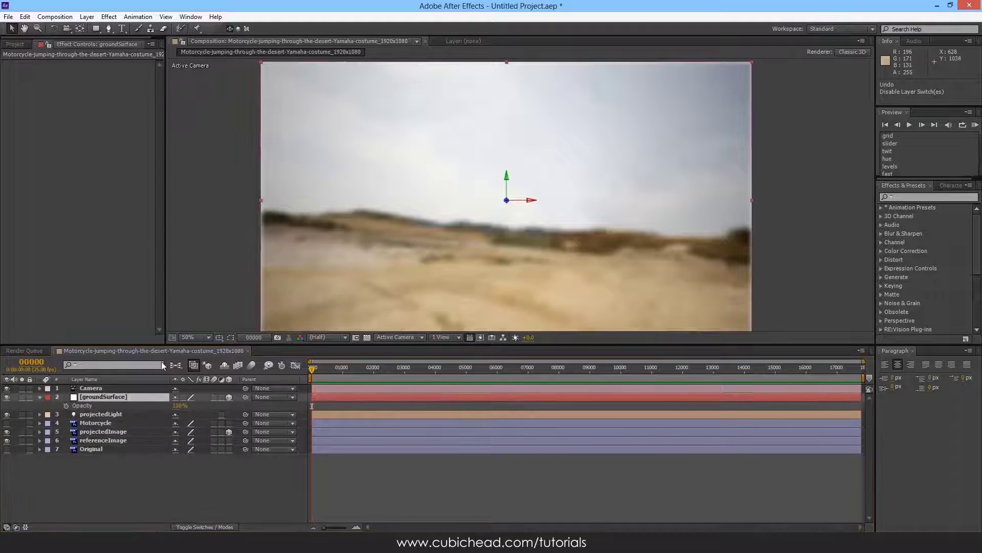
- Turn off Accepts Lights in the material options of the groundSurface layer and collapse its properties
click(110, 397)
key(a)
key(a)
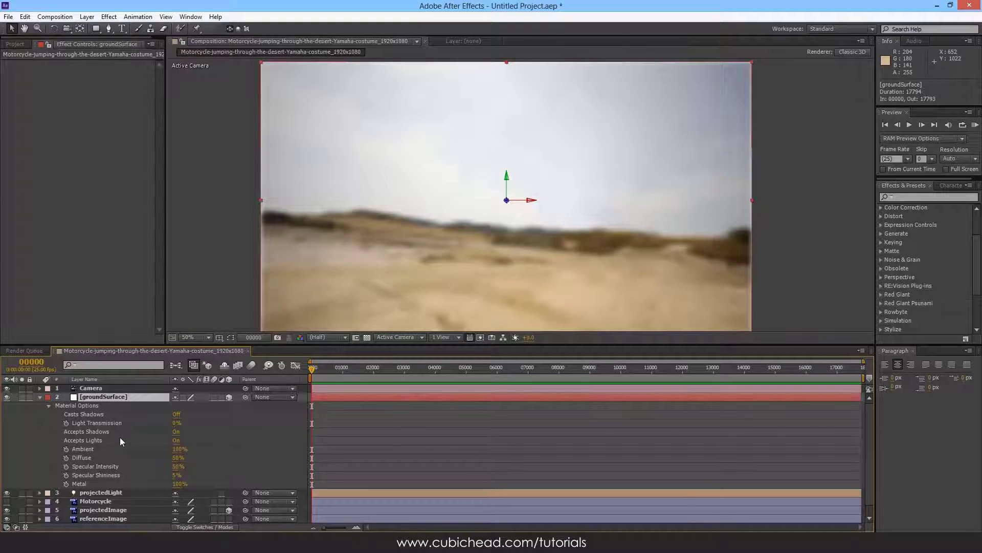
click(176, 440)
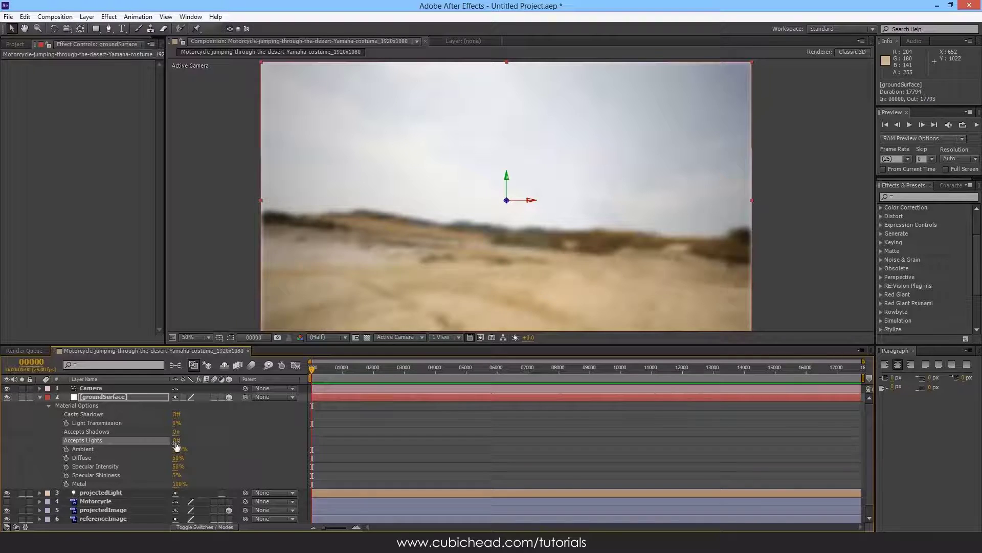
click(101, 398)
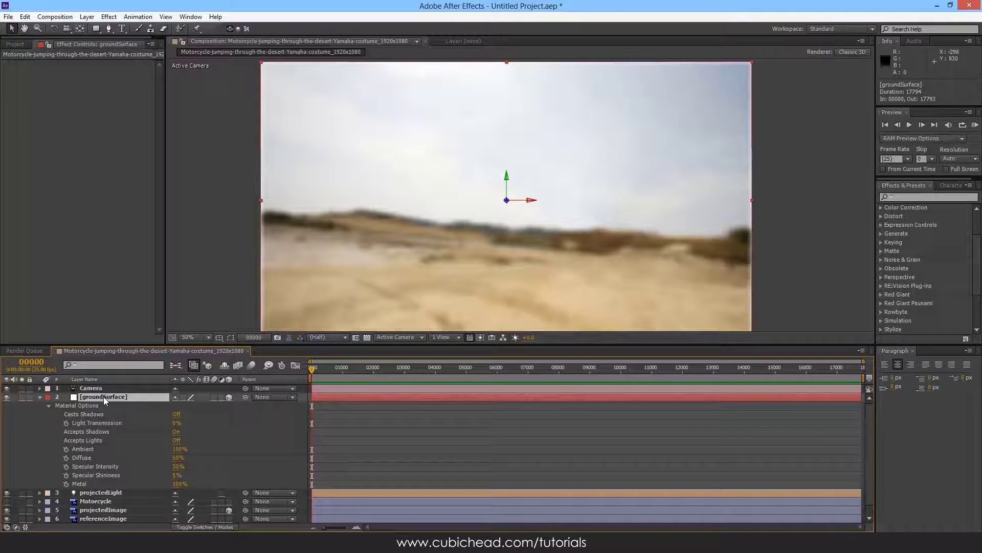
click(39, 397)
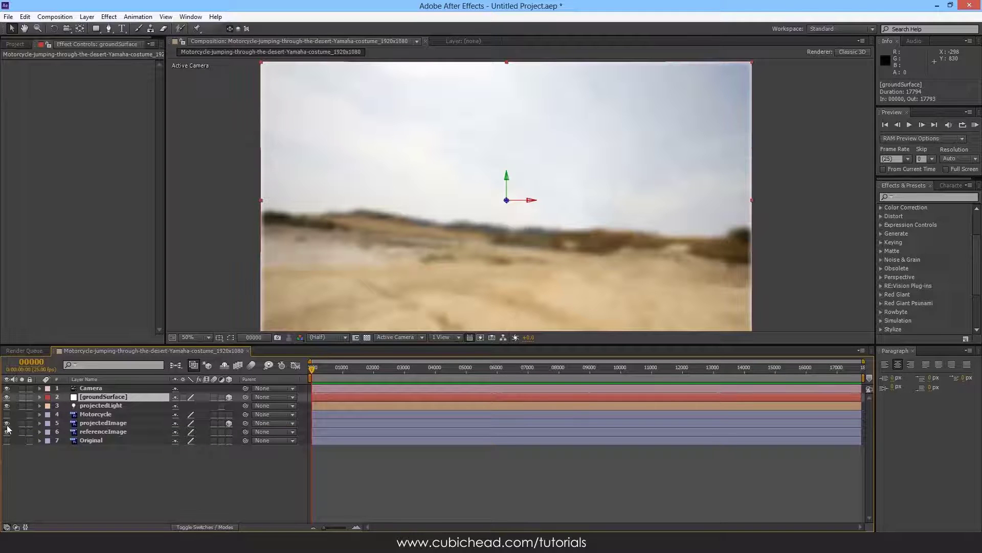
- Hide the projectedImage layer and push the groundSurface layer back in depth to about Z 1514
click(6, 423)
click(93, 424)
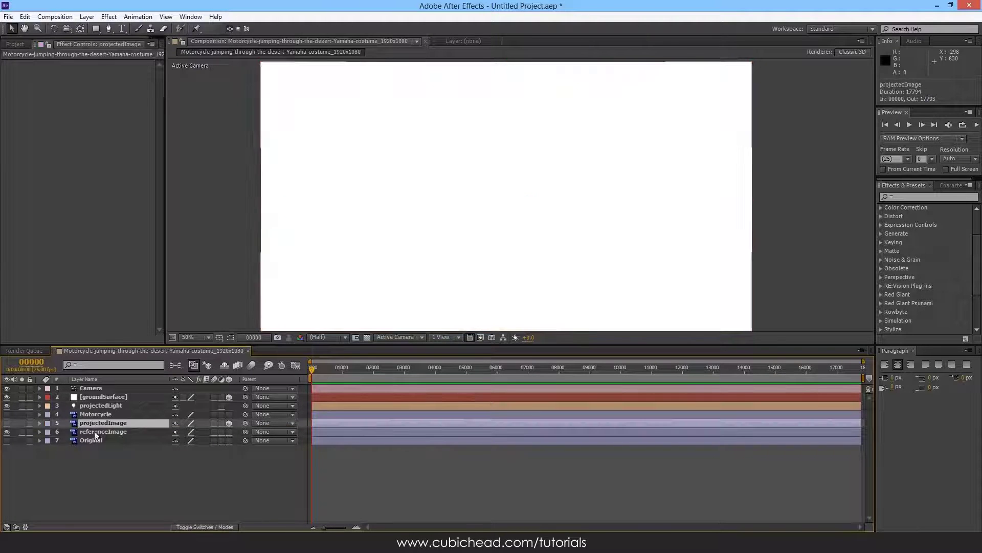
click(94, 432)
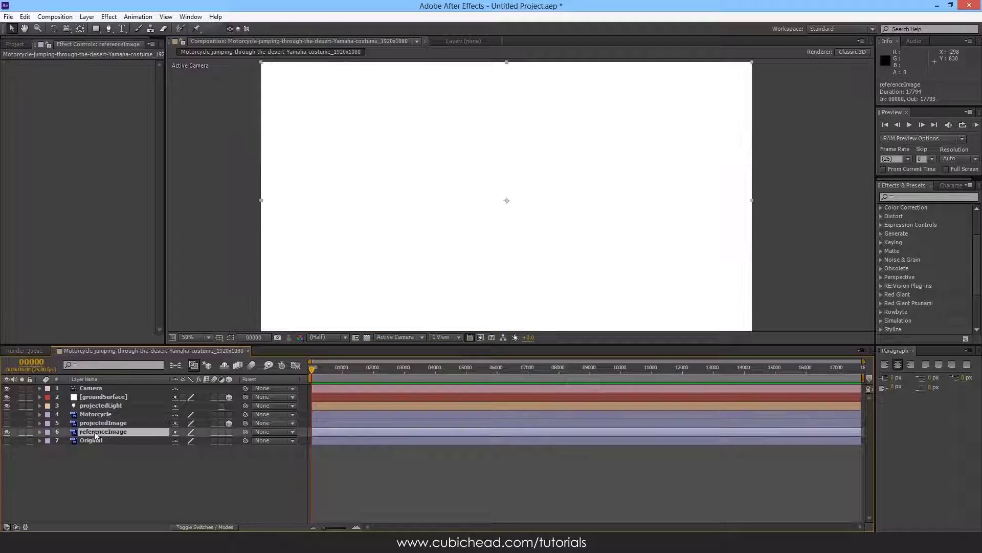
click(119, 396)
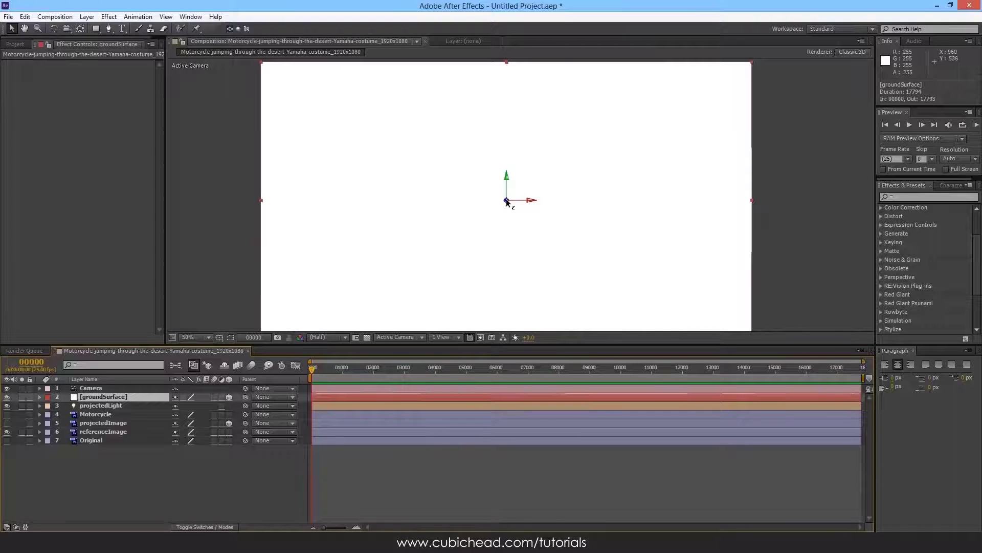
drag(507, 201, 389, 337)
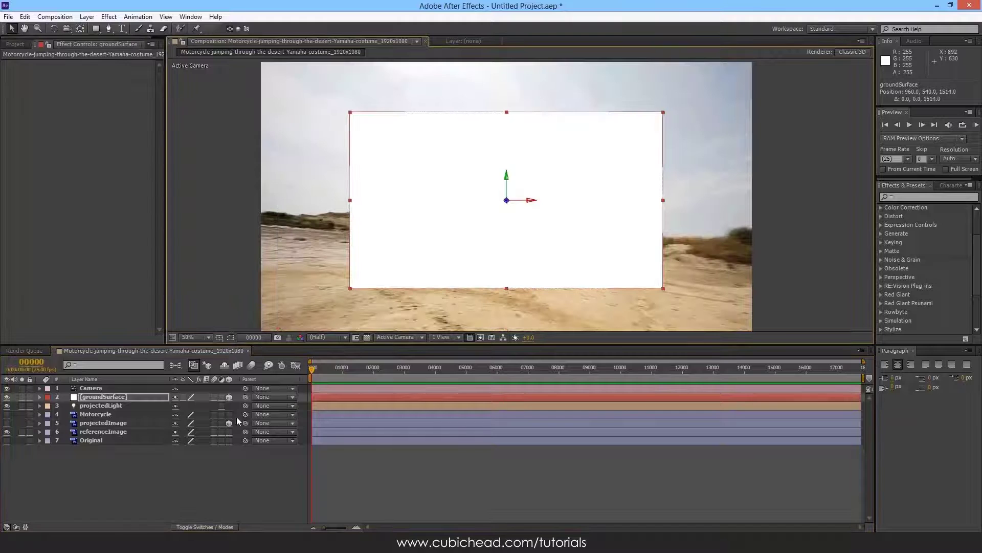
- Try a reduced opacity on the groundSurface layer and return it to 100%
key(t)
drag(179, 405, 154, 408)
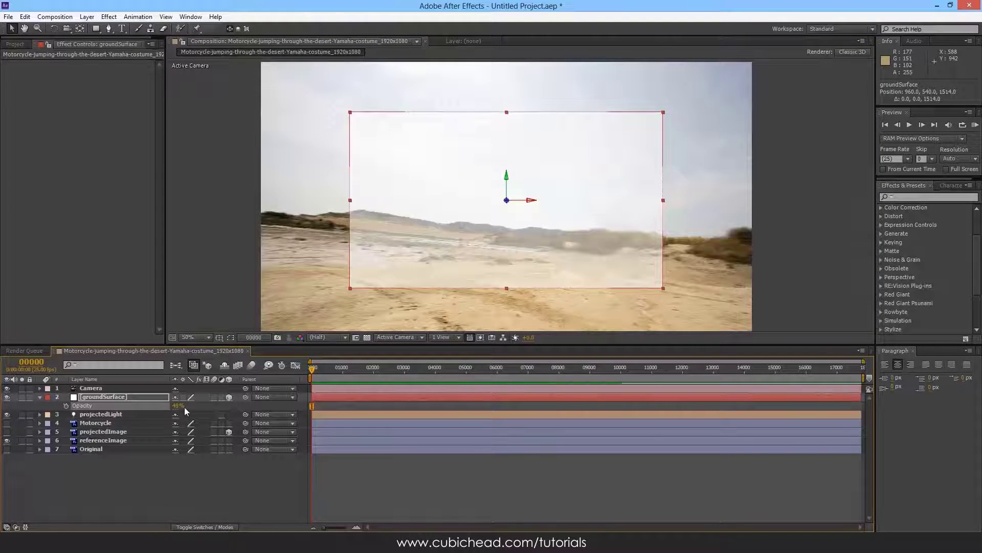
drag(177, 407, 218, 405)
- Apply the Grid effect to the groundSurface layer and set its Size From option to Width Slider
click(910, 201)
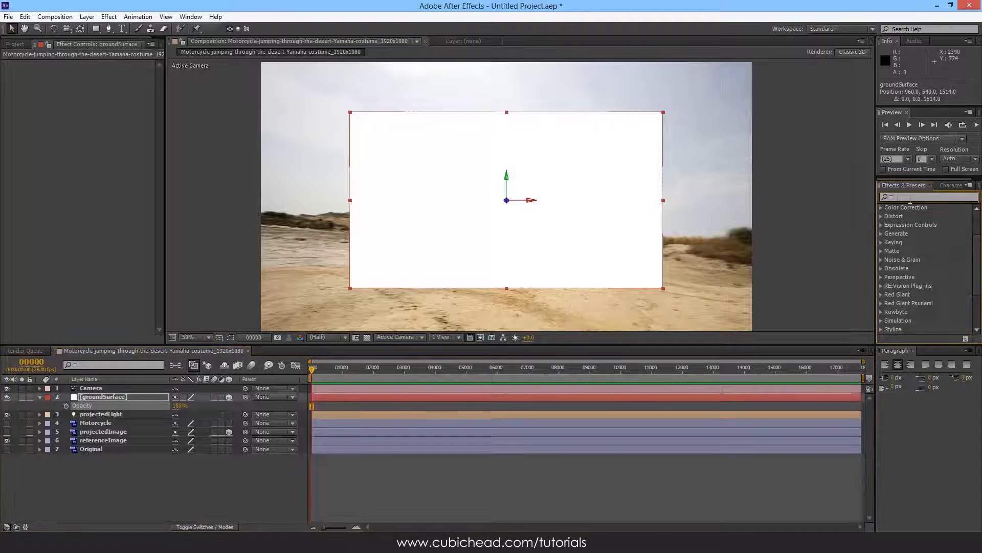
text(grid)
double_click(935, 313)
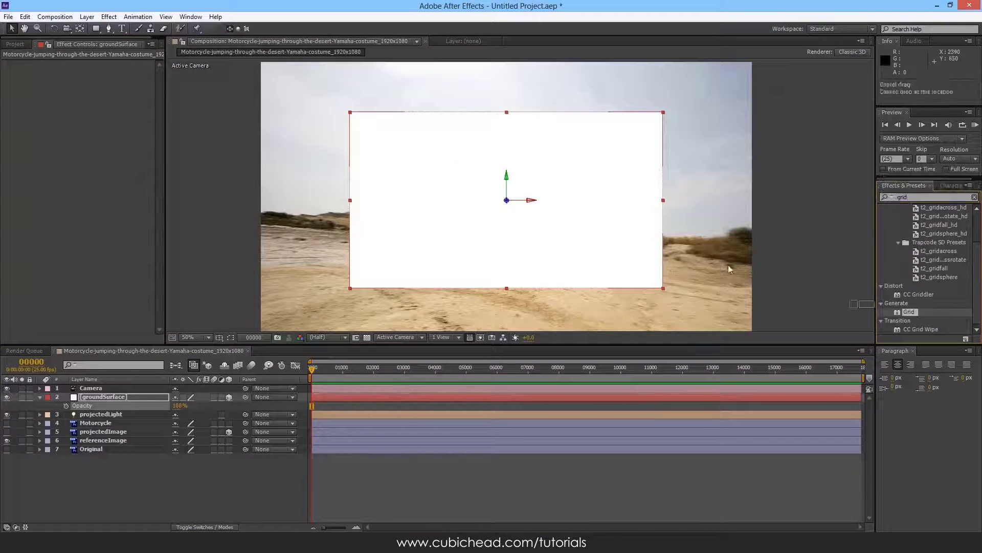
click(134, 82)
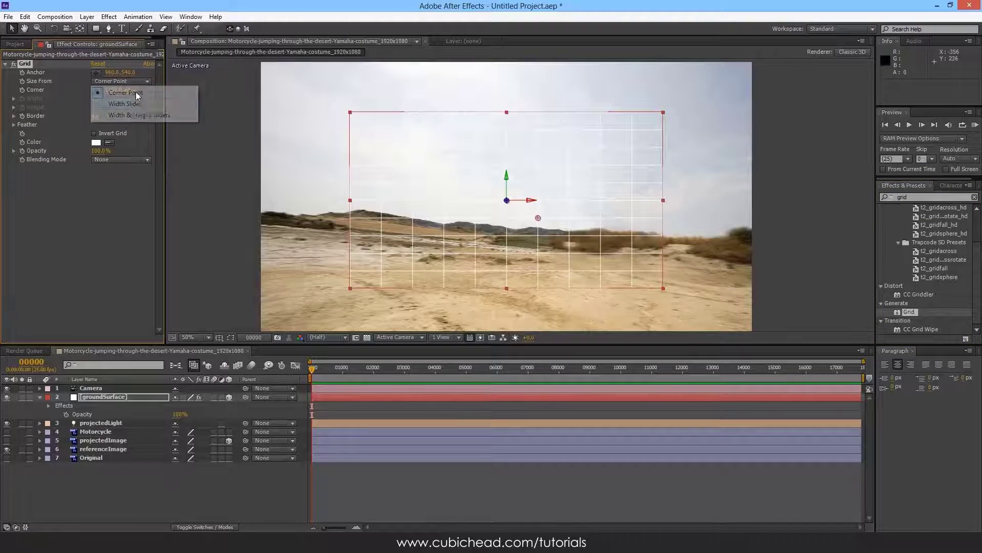
click(135, 104)
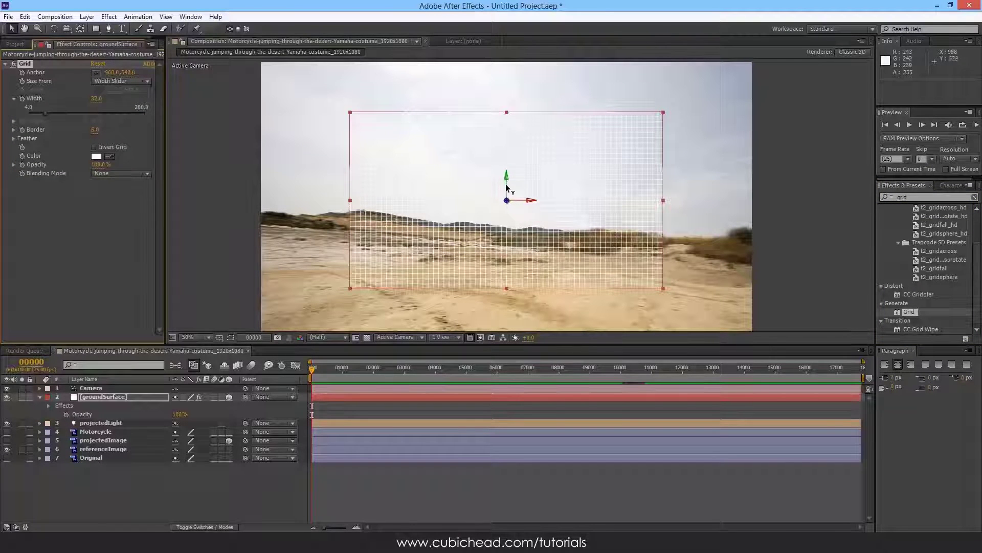
- Push the groundSurface layer farther back and tilt it on the X axis to an orientation of about 276°
click(103, 398)
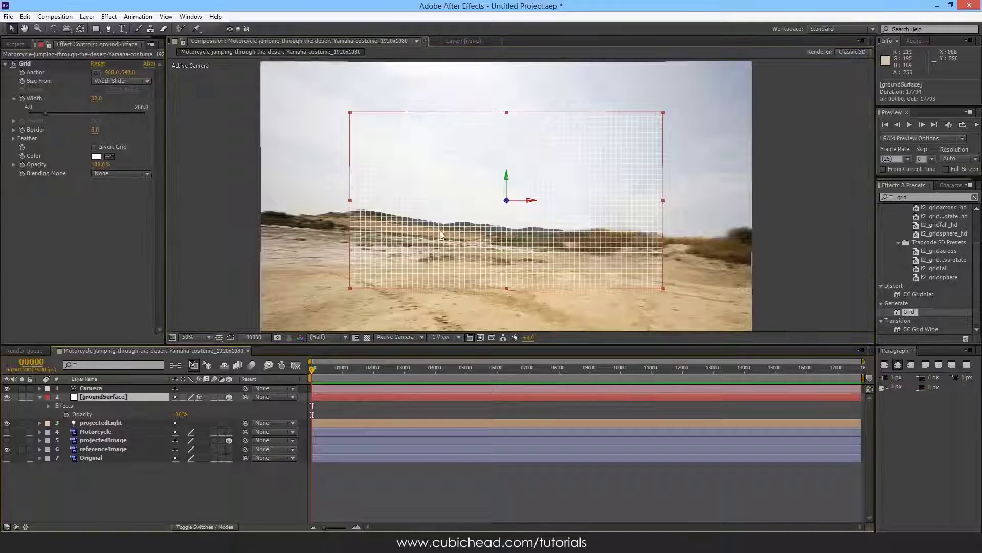
drag(506, 202, 529, 184)
key(w)
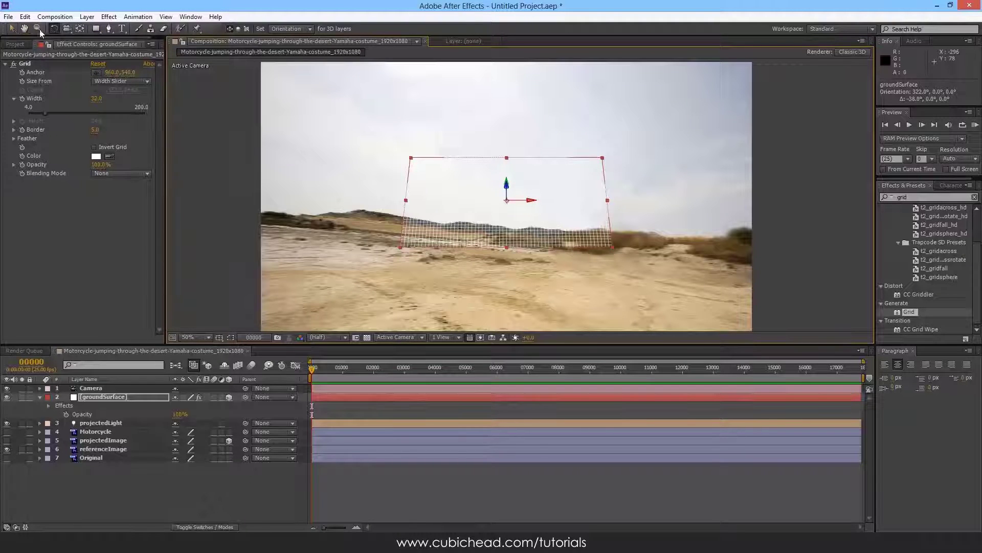
key(v)
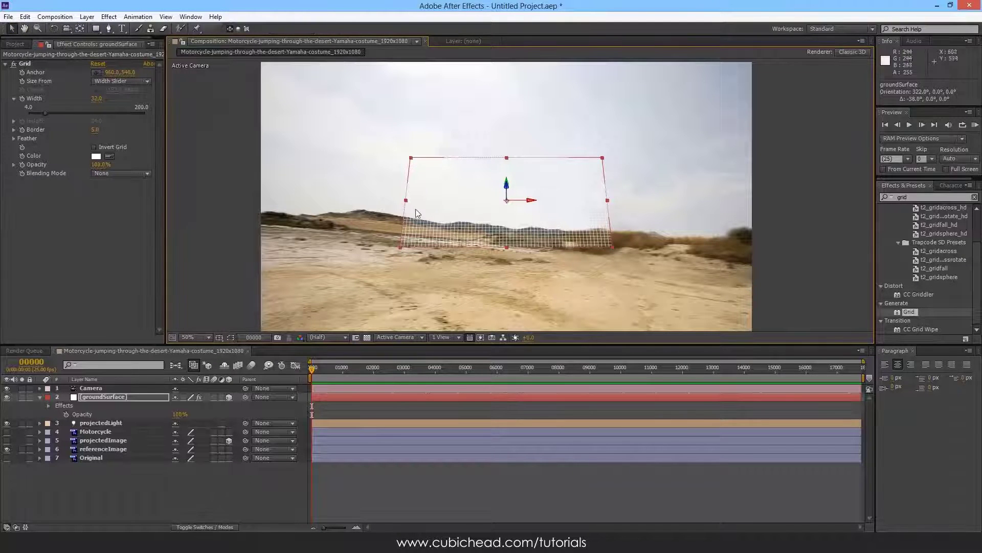
key(w)
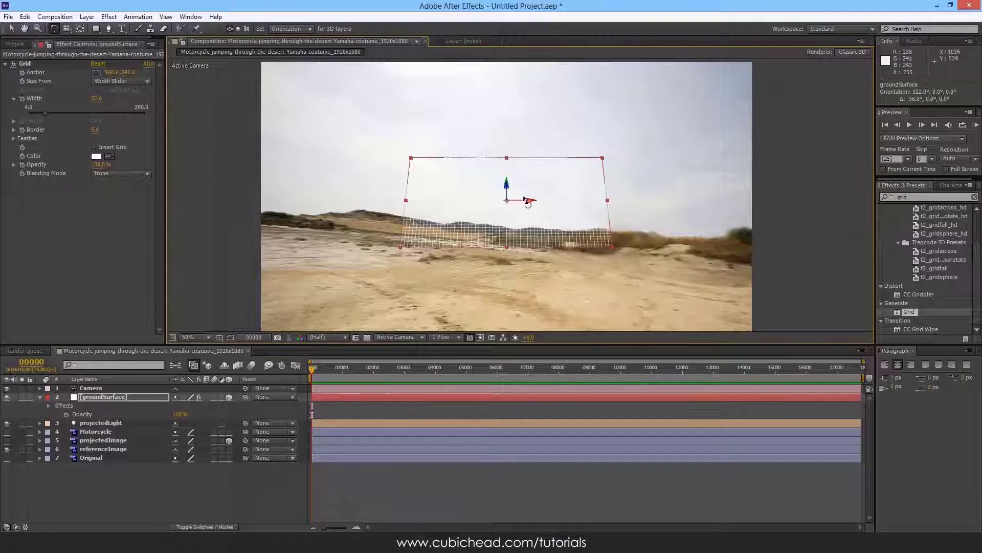
drag(531, 206, 500, 188)
key(v)
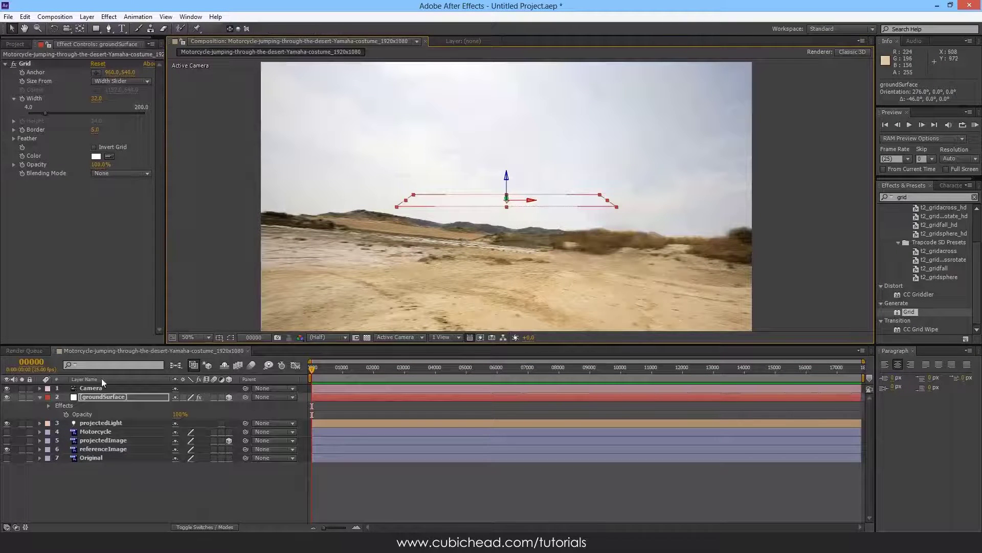
- Set the X orientation of the groundSurface layer to exactly 270°
key(r)
click(180, 405)
text(270)
key(Return)
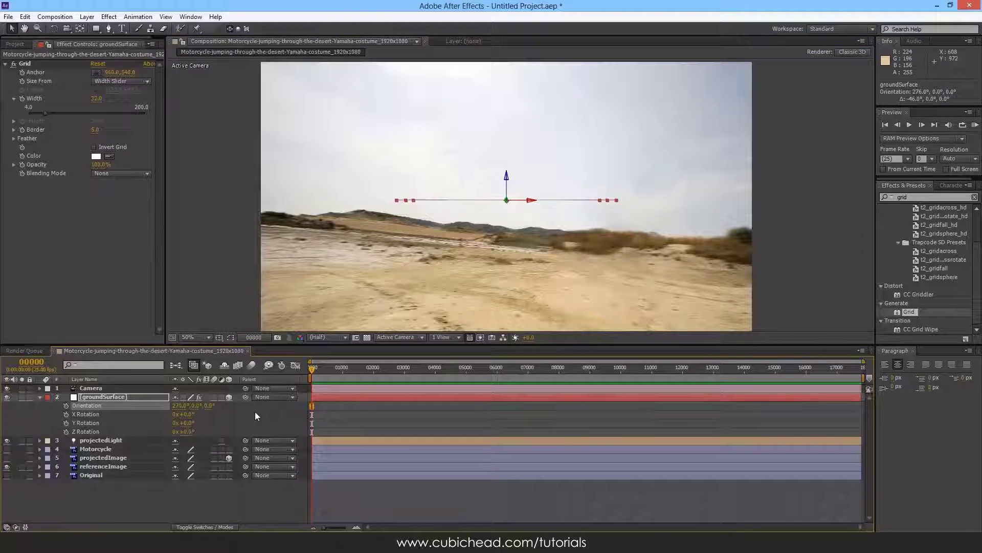
- Move the groundSurface layer to about Y 976, Z 3834 and enlarge it to span the ground up to the horizon
drag(508, 180, 198, 241)
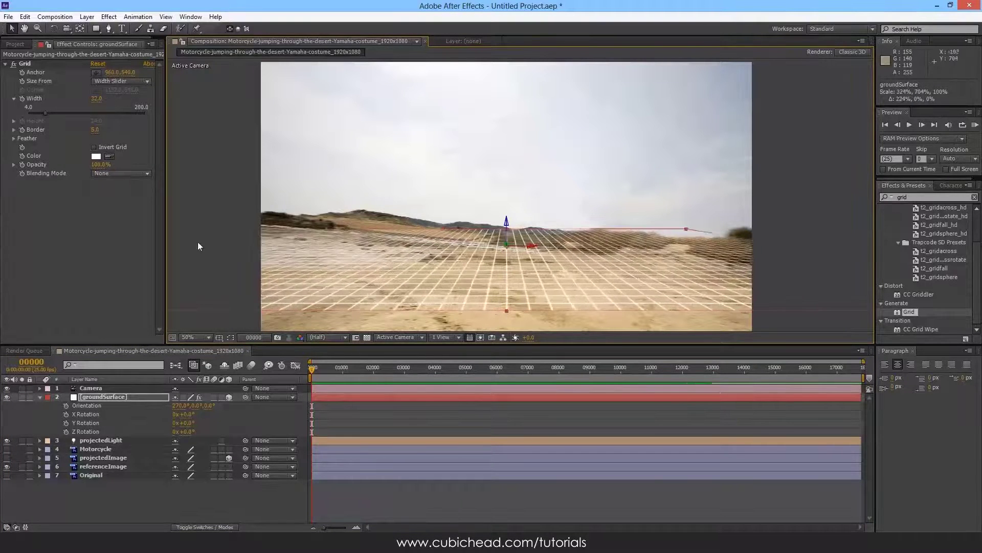
drag(532, 245, 507, 247)
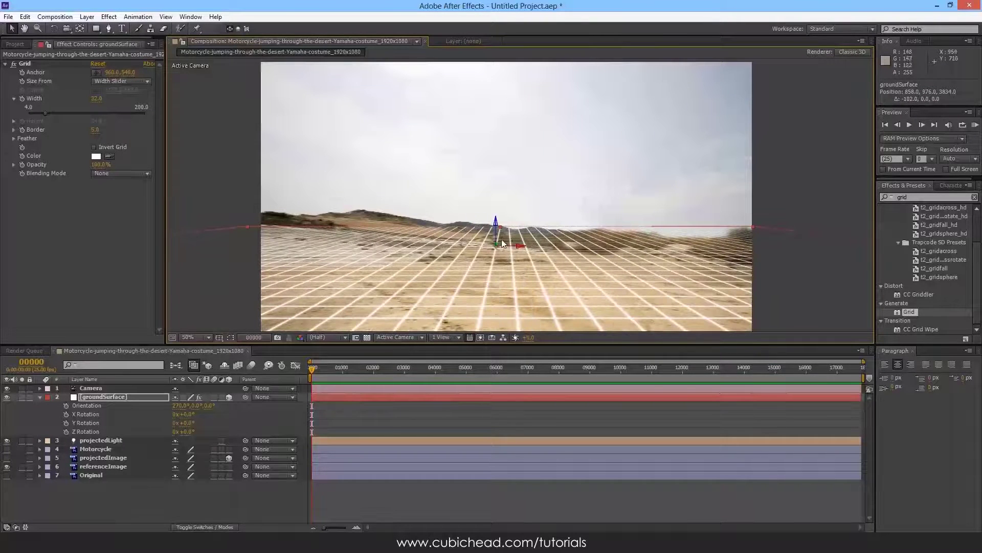
key(w)
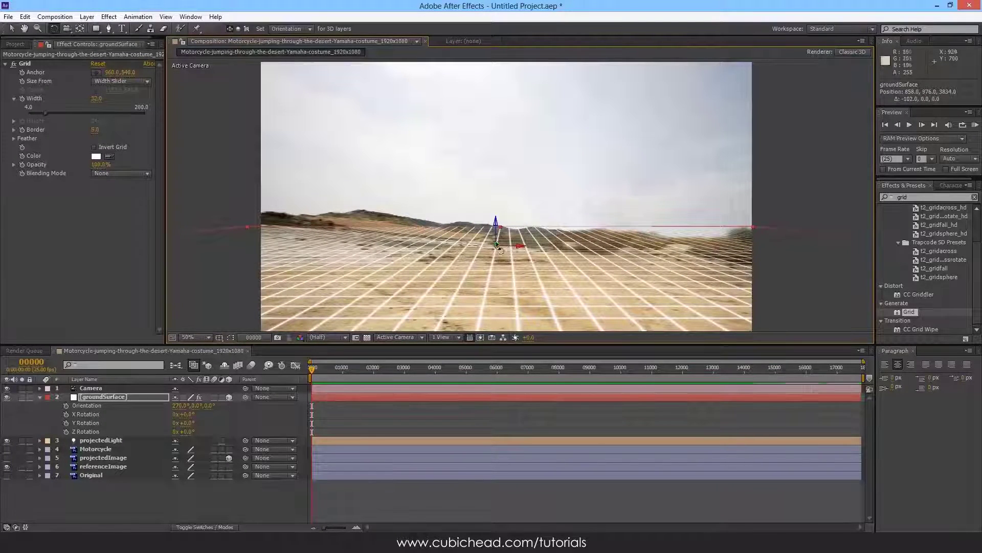
drag(496, 244, 495, 242)
key(ctrl+z)
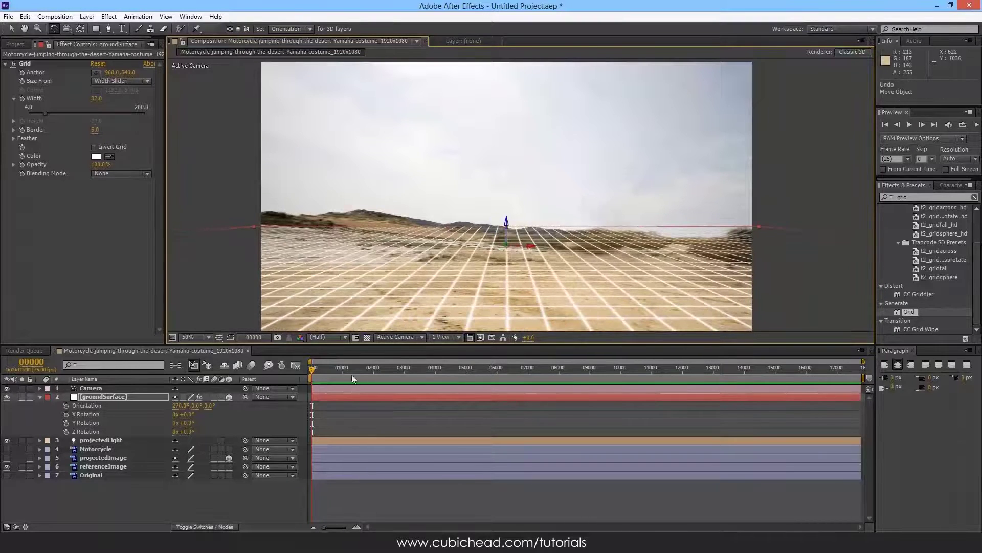
- Lower the groundSurface layer to about Y 1092 and set its Y orientation to 357° to follow the sloping horizon
drag(203, 406, 198, 406)
key(v)
mouse_move(508, 232)
mouse_down()
mouse_move(500, 266)
mouse_move(500, 247)
mouse_up()
drag(199, 406, 200, 406)
click(199, 405)
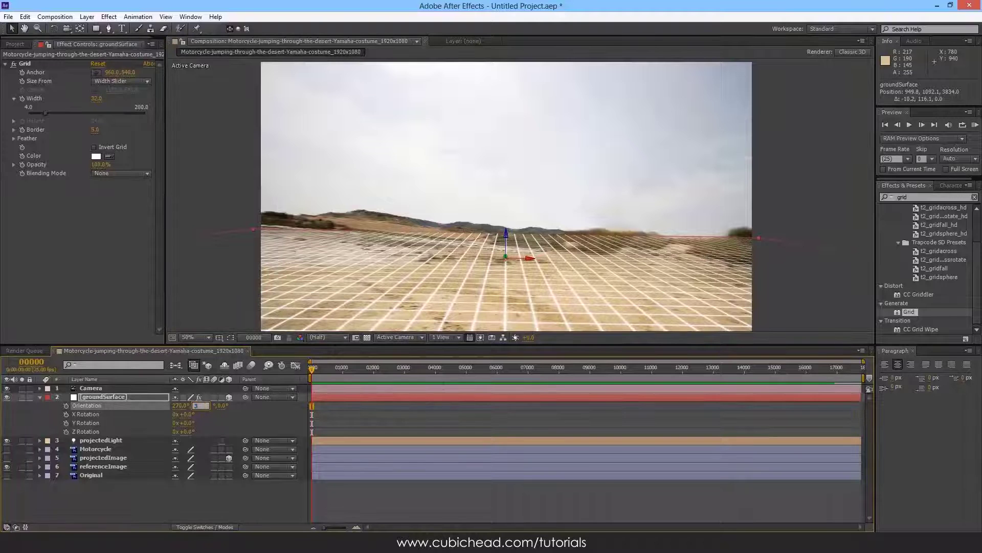
text(357)
key(Return)
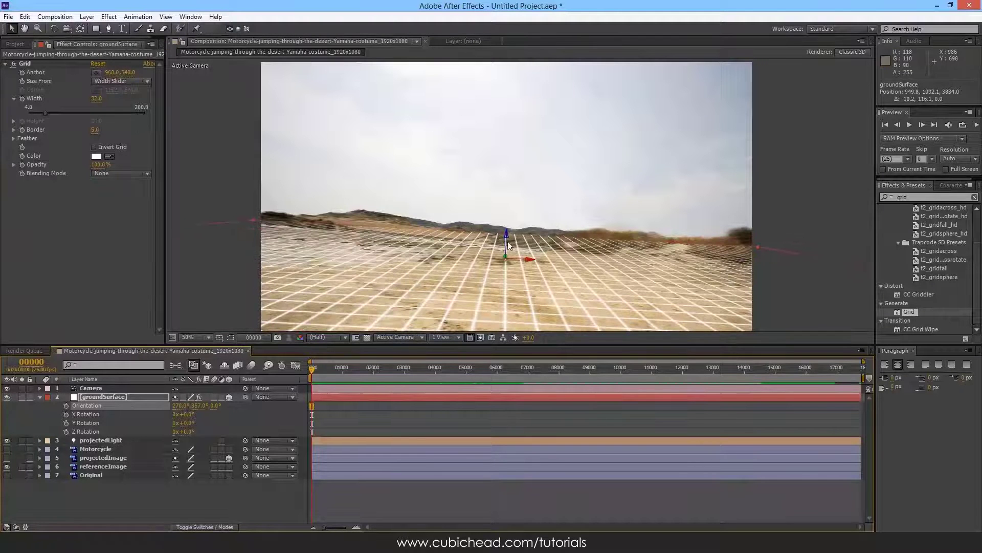
- Raise the groundSurface layer to about Y 1066 and set its Y orientation to 356°
drag(505, 235, 505, 229)
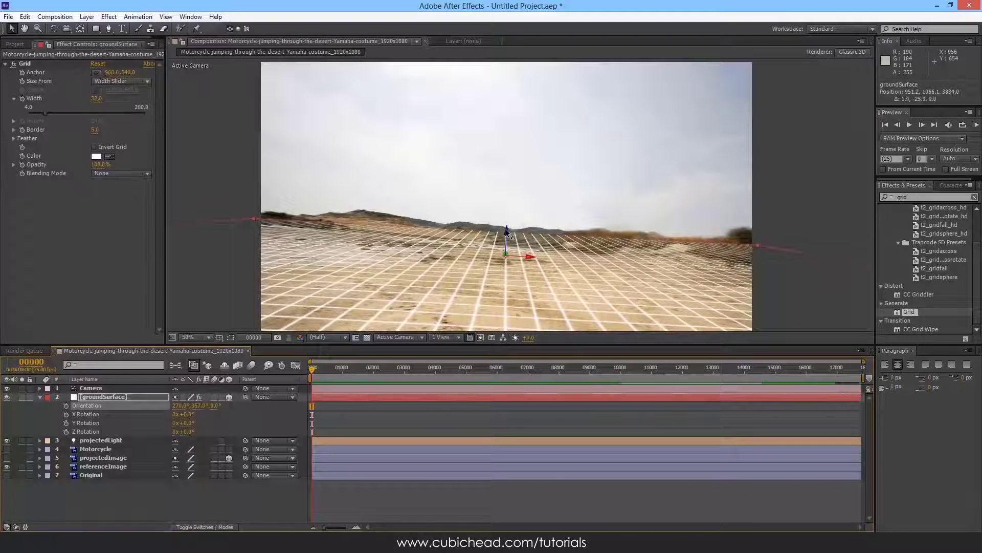
click(200, 406)
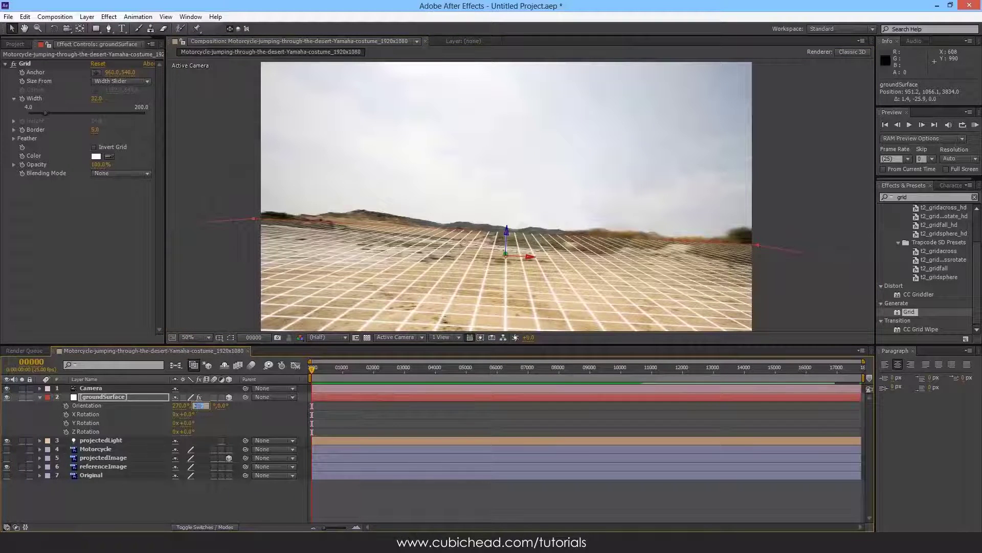
text(356)
key(Return)
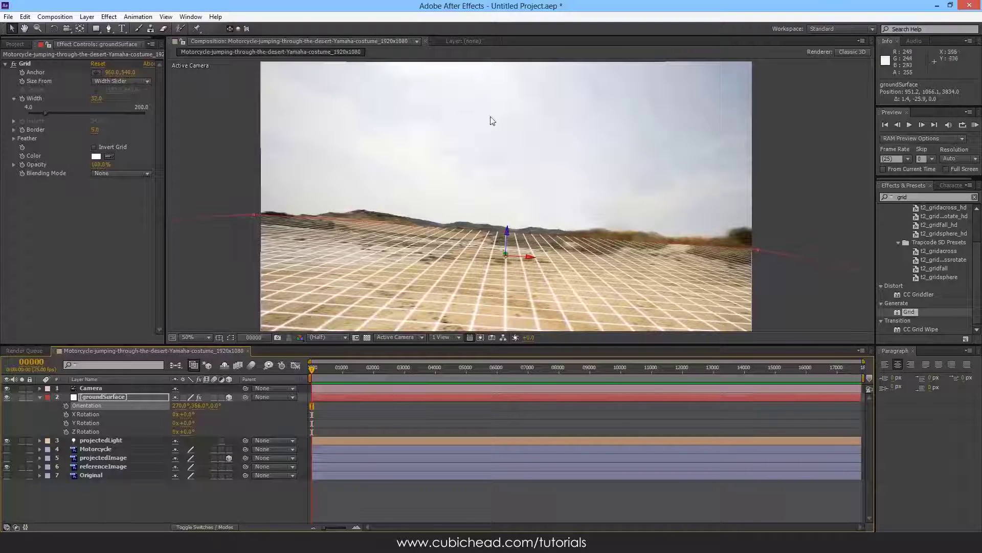
- Duplicate the groundSurface layer
click(126, 397)
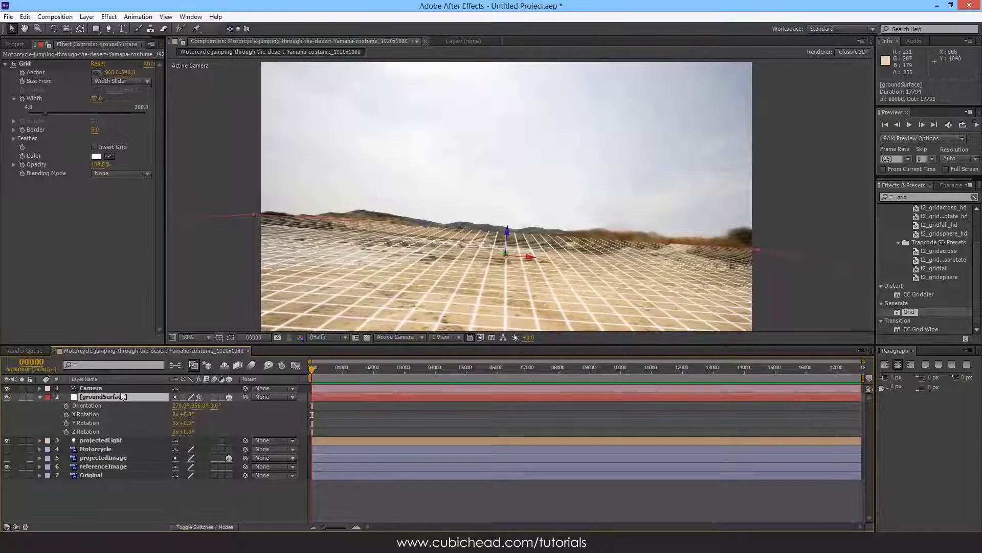
key(ctrl+d)
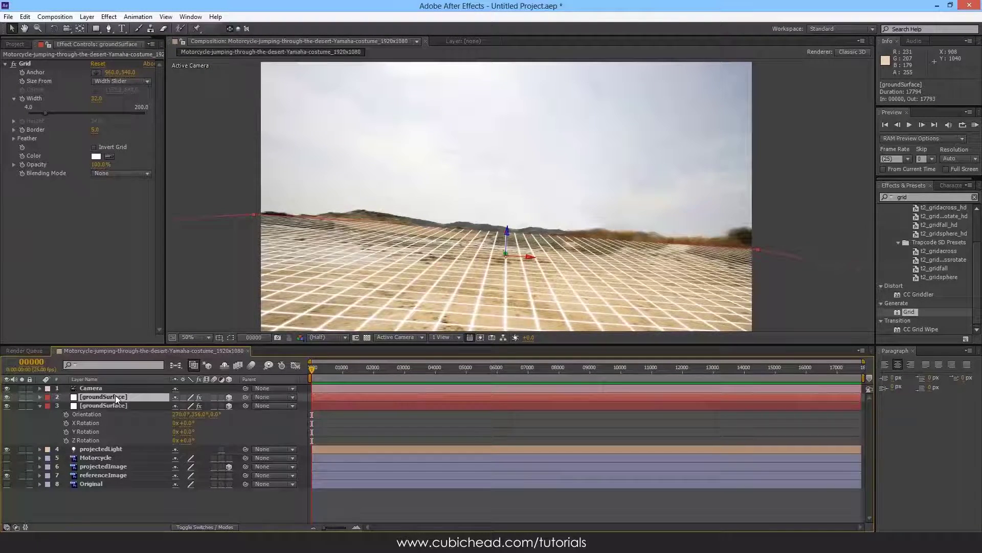
- Rename the duplicated groundSurface layer as skySurface and reveal its rotation properties
key(Return)
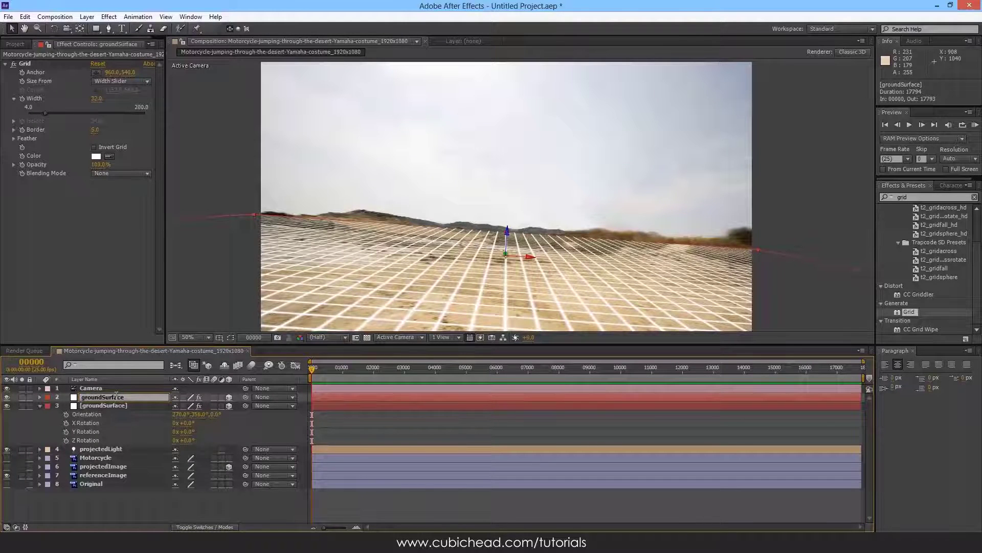
text(skySurface)
key(Return)
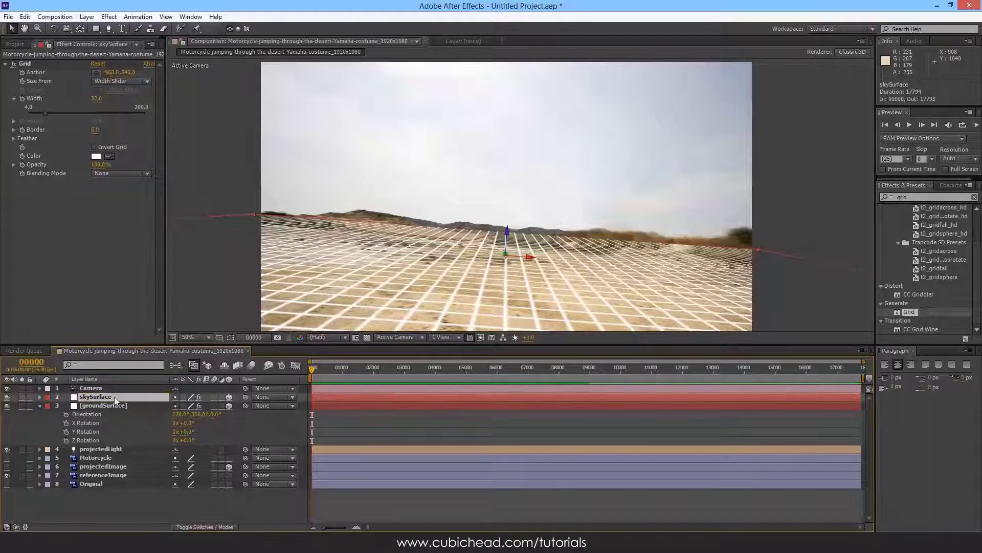
key(r)
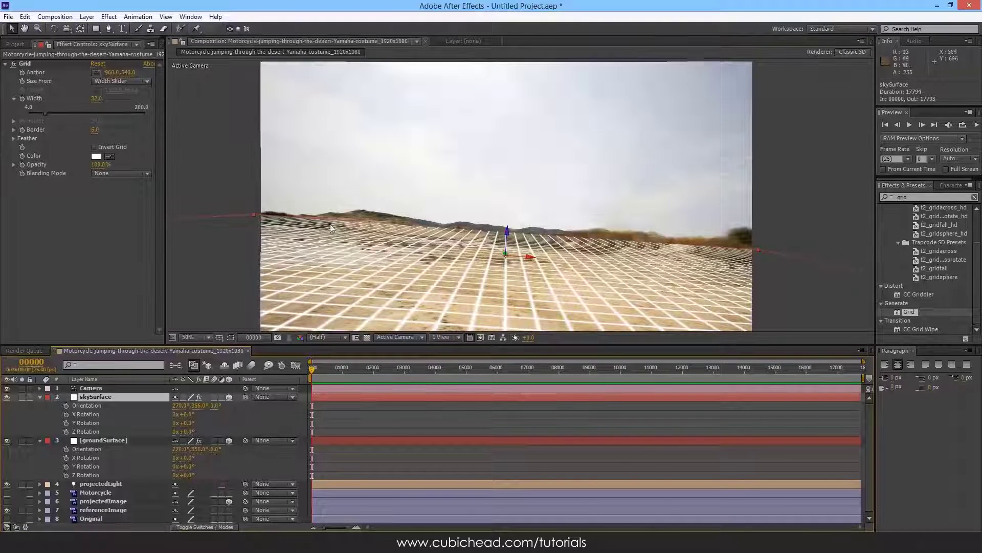
- Compare the orientation properties of the skySurface and groundSurface layers
click(98, 441)
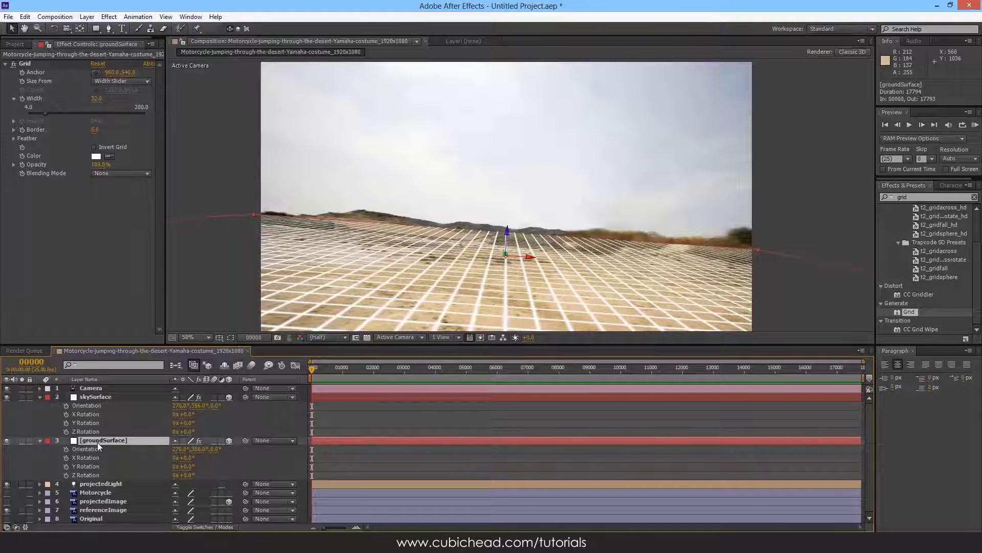
click(102, 397)
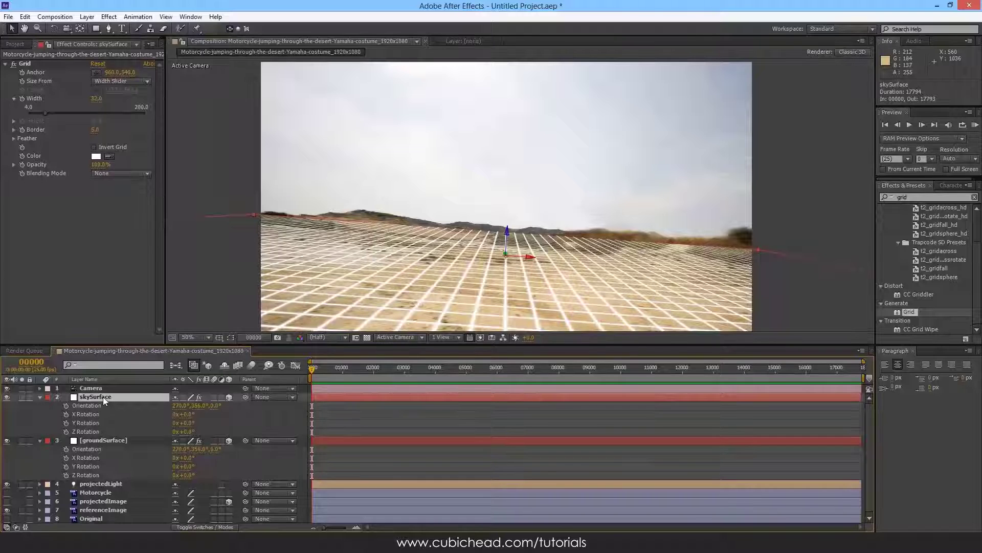
click(86, 406)
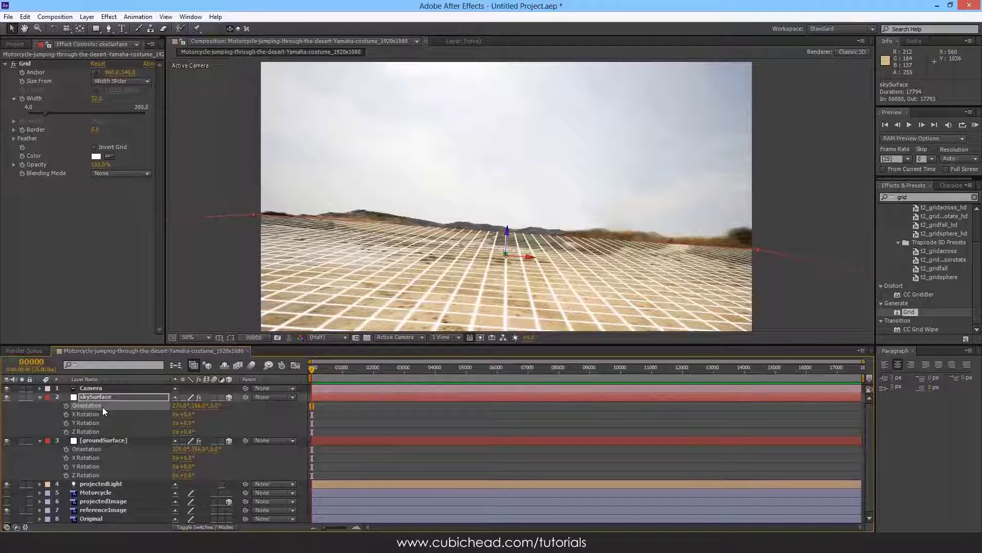
click(100, 448)
click(106, 442)
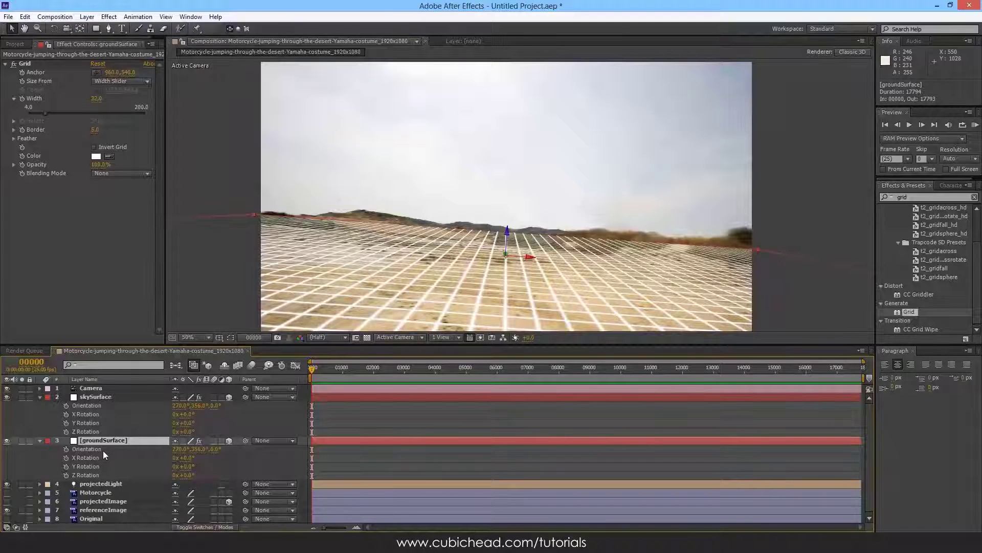
click(90, 450)
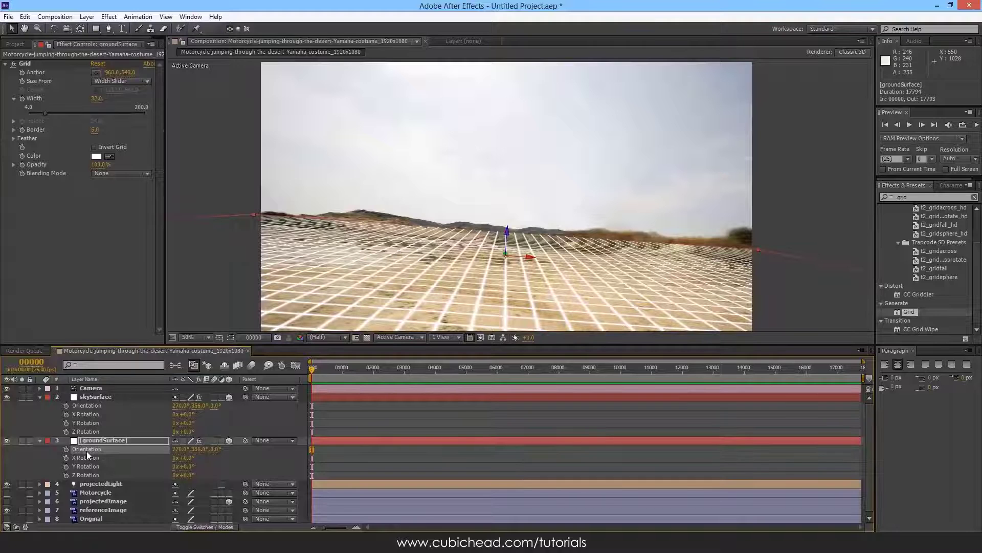
click(103, 440)
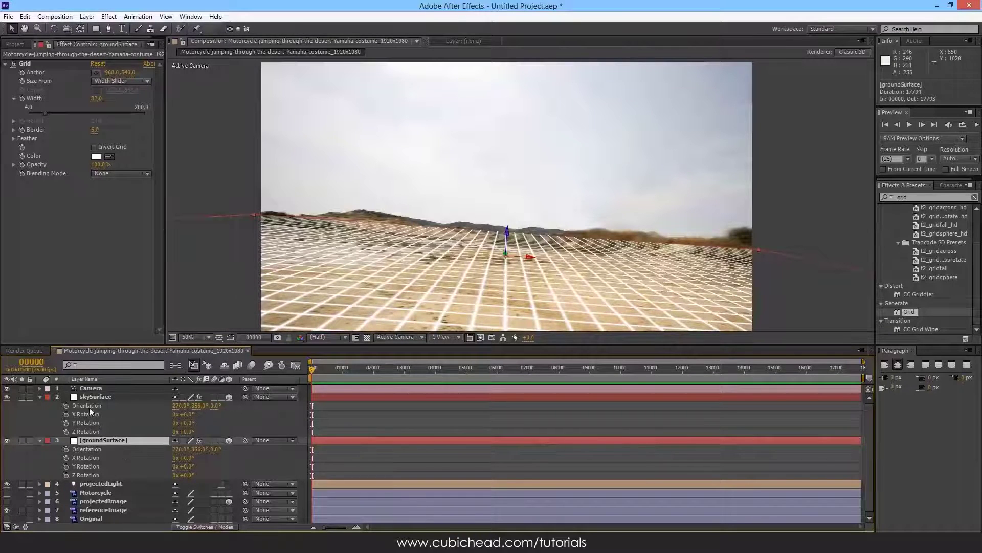
- Set the skySurface layer's X rotation to 90° so it stands upright against the ground
click(105, 397)
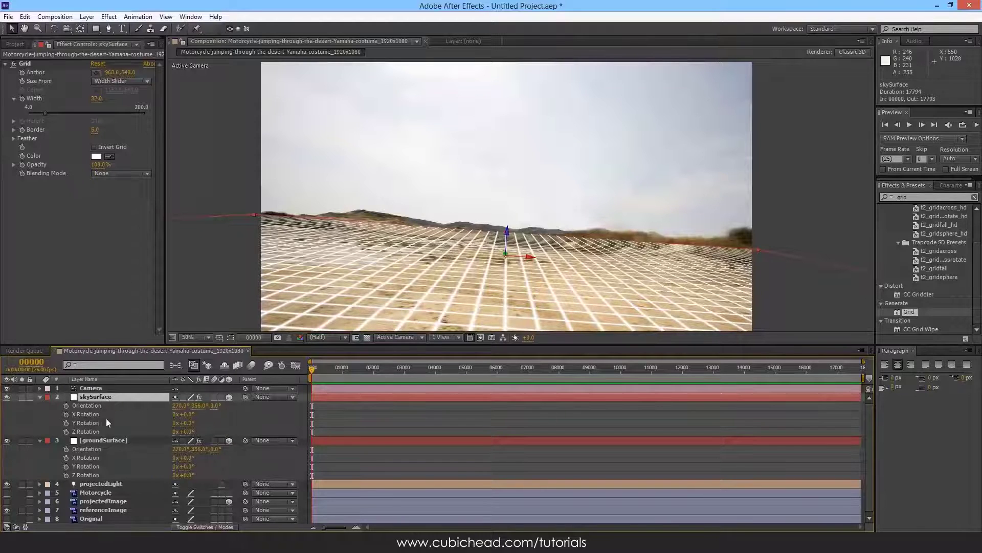
click(187, 414)
key(Return)
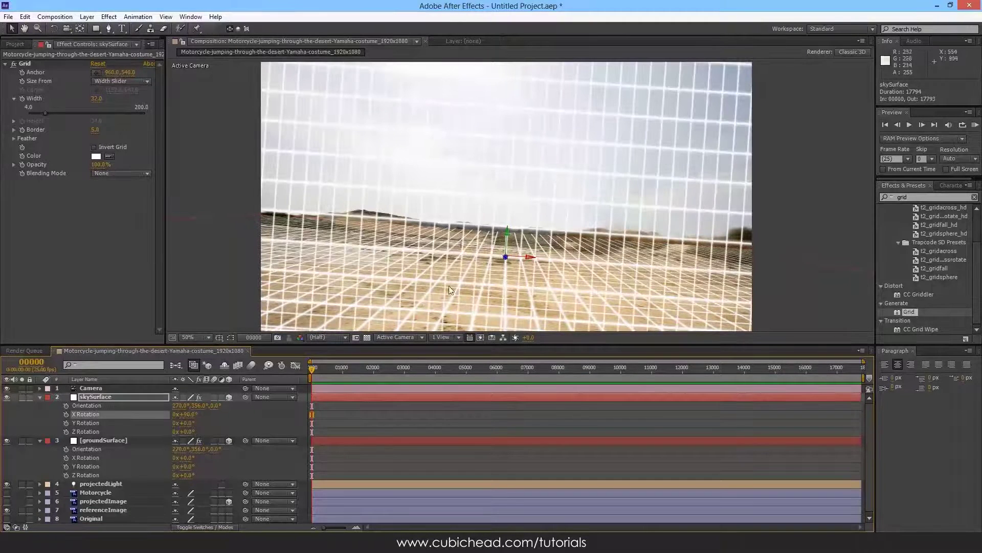
- In the Top view, push skySurface back to the far edge of groundSurface at about Z 8618, and return to the Active Camera view
click(417, 339)
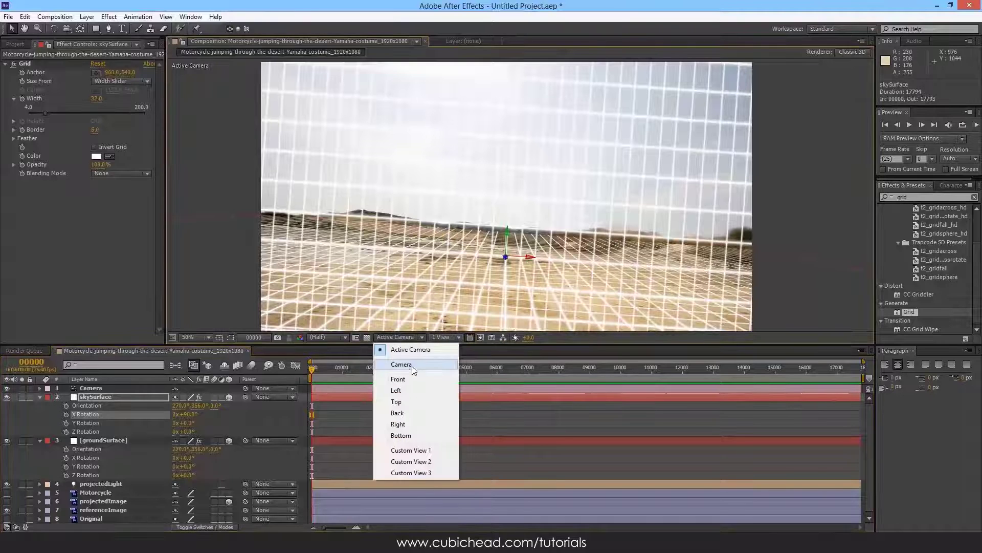
click(394, 403)
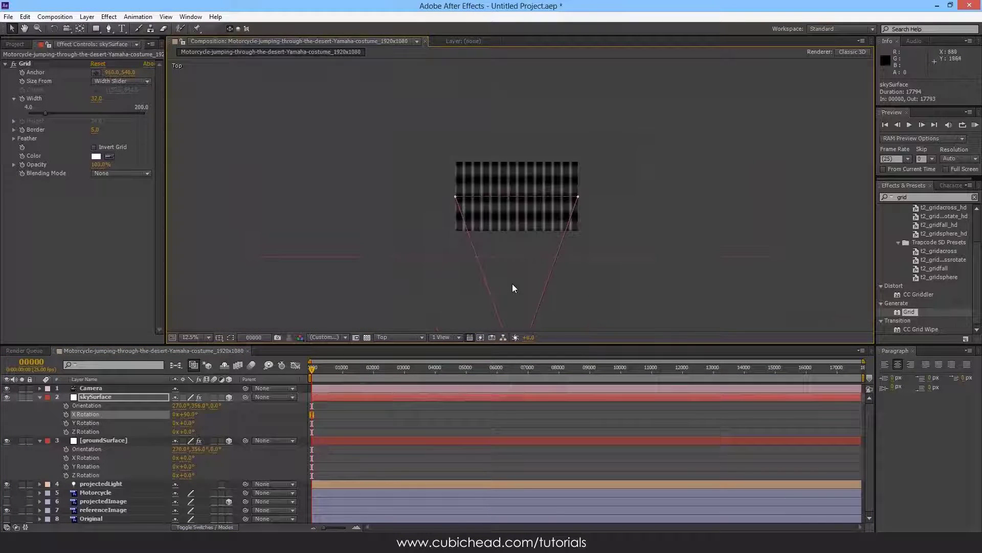
scroll(511, 279, down, 3)
drag(586, 274, 573, 335)
scroll(520, 257, up, 1)
drag(520, 258, 522, 176)
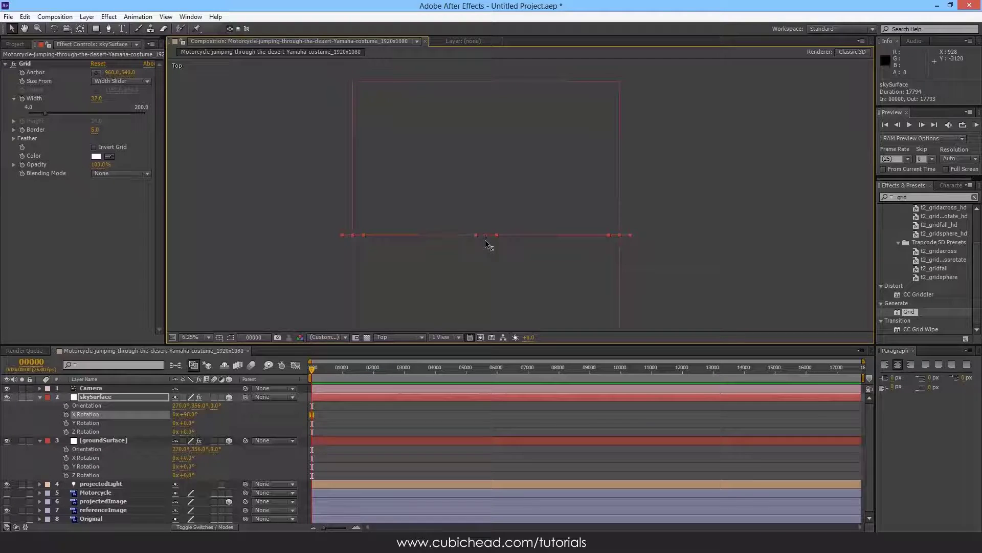
drag(485, 240, 480, 87)
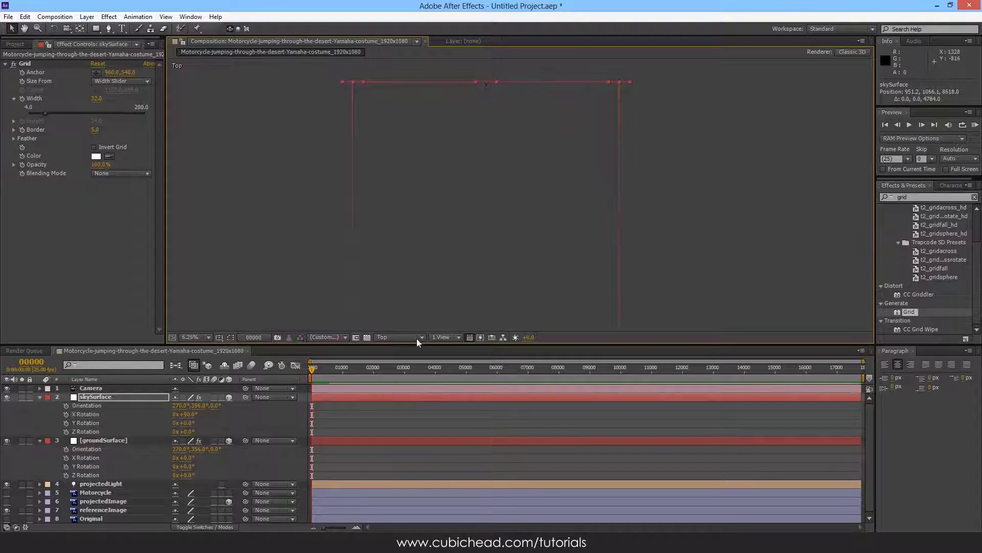
click(393, 336)
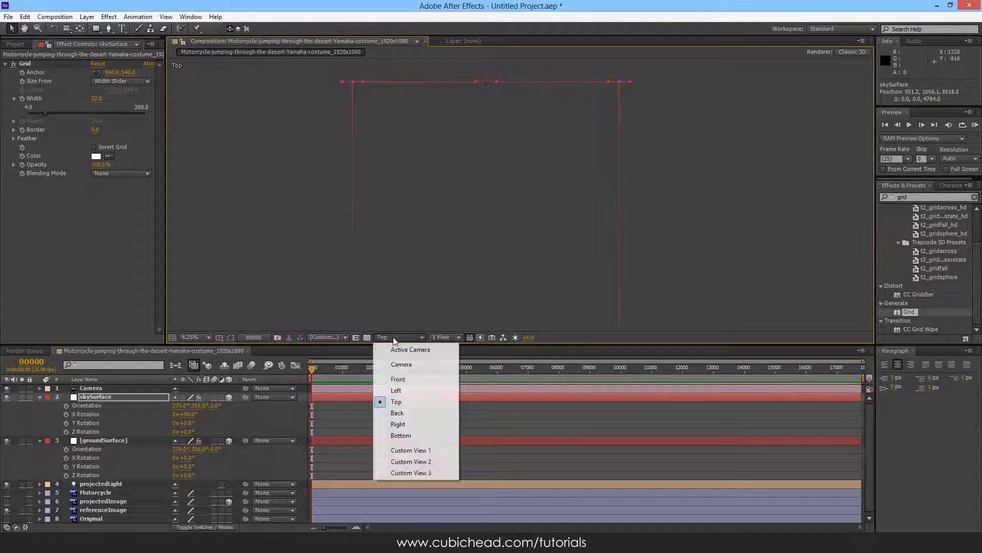
click(419, 350)
scroll(490, 220, up, 6)
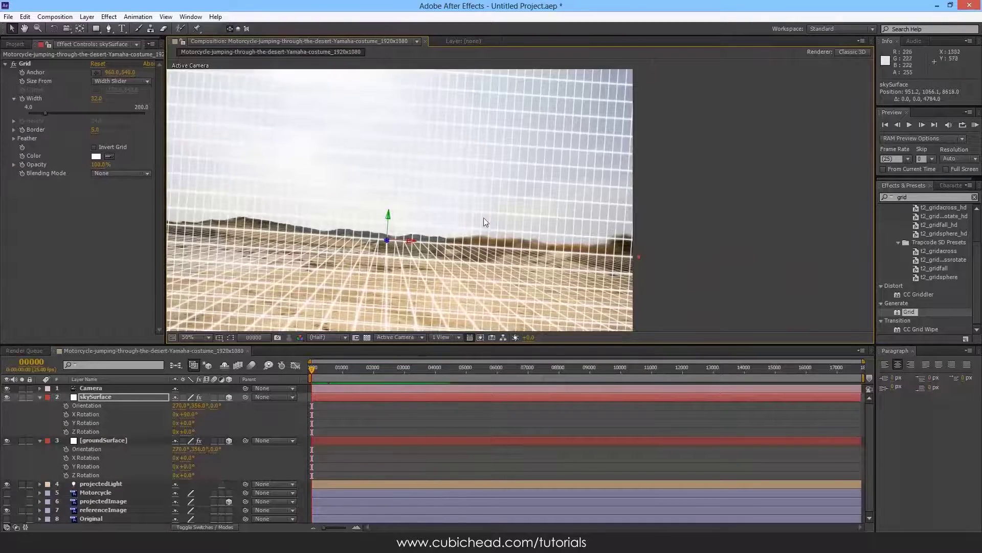
scroll(458, 207, down, 2)
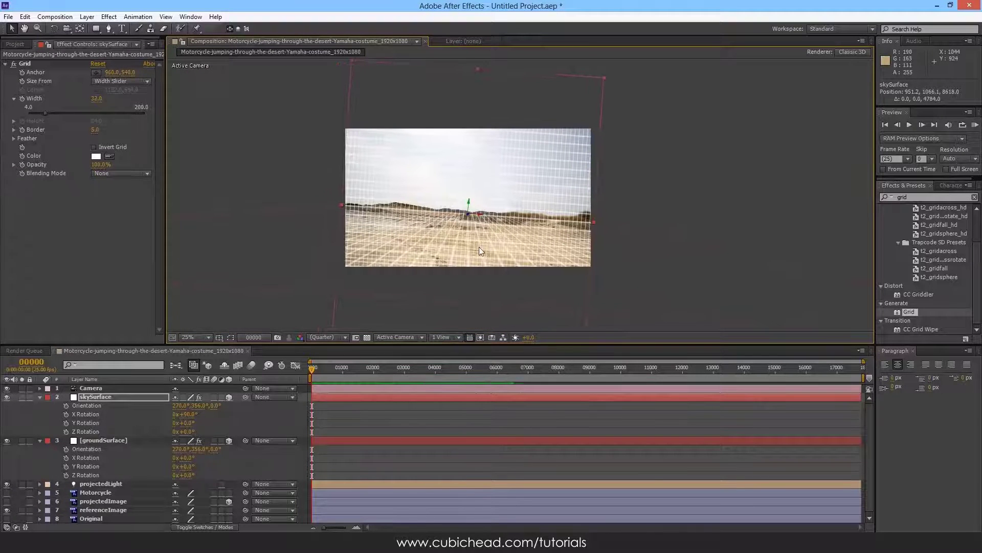
- Collapse both surface layers, hide referenceImage, show projectedImage, and turn off the Grid effect on both surfaces
click(39, 398)
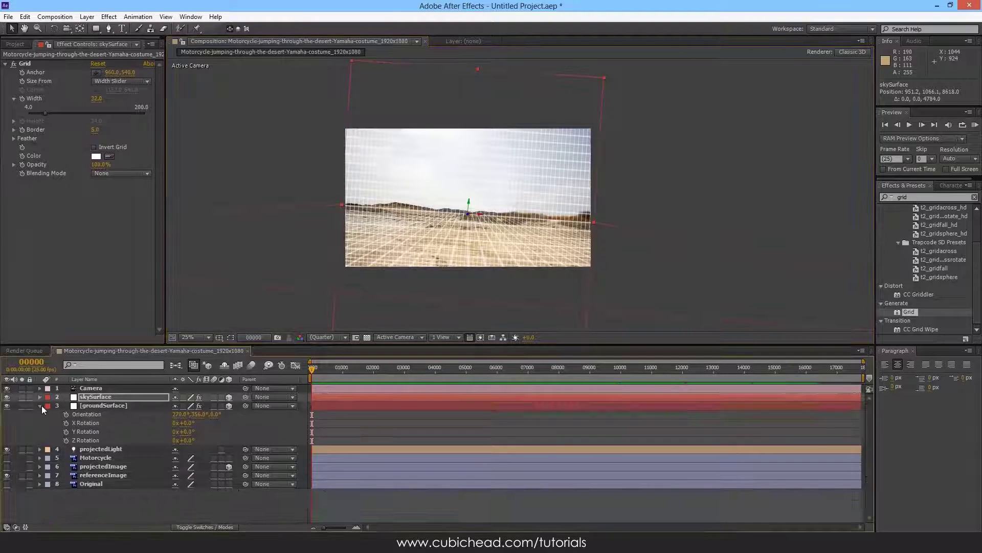
click(40, 405)
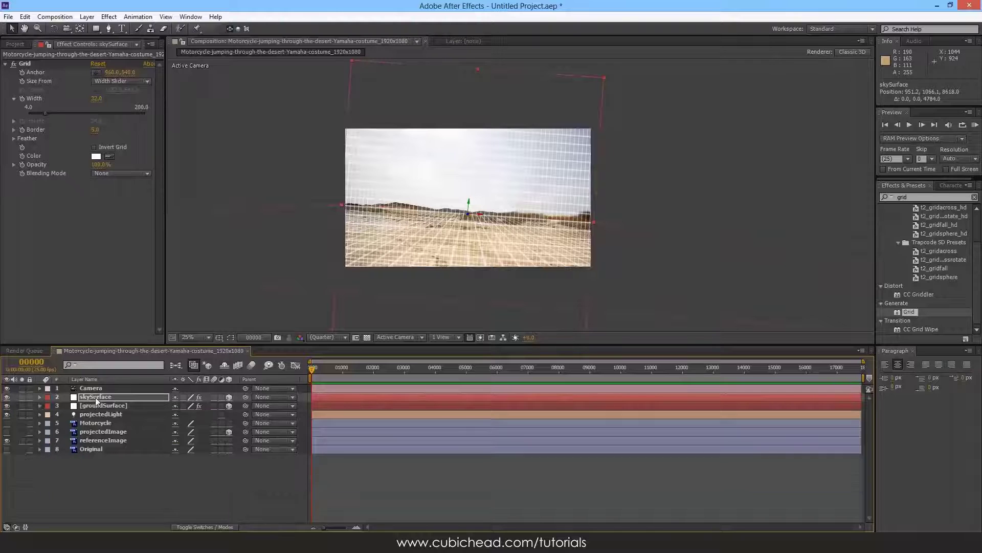
click(7, 432)
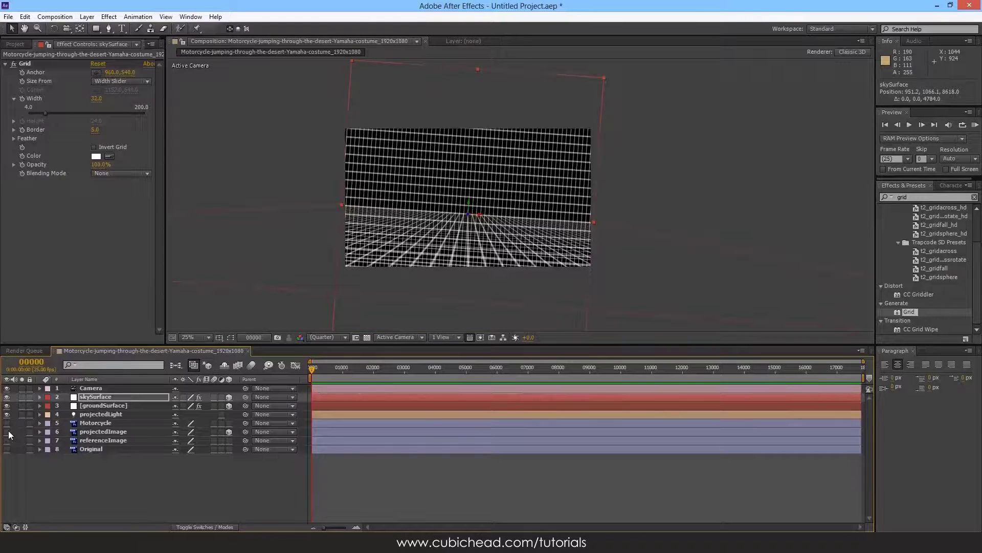
click(7, 432)
click(84, 431)
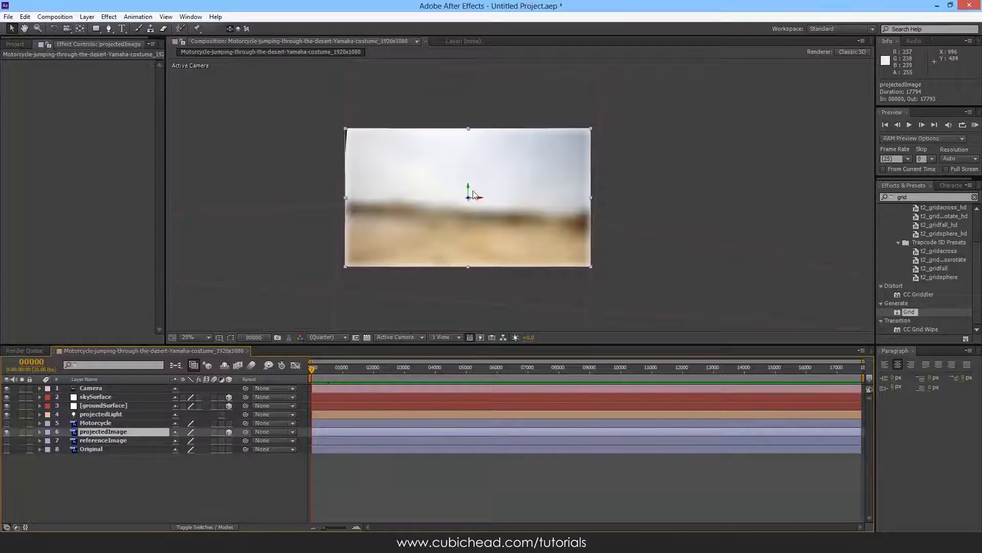
- Widen the skySurface layer to about 656% horizontal scale so it covers the gap at the frame's upper-left corner
click(676, 202)
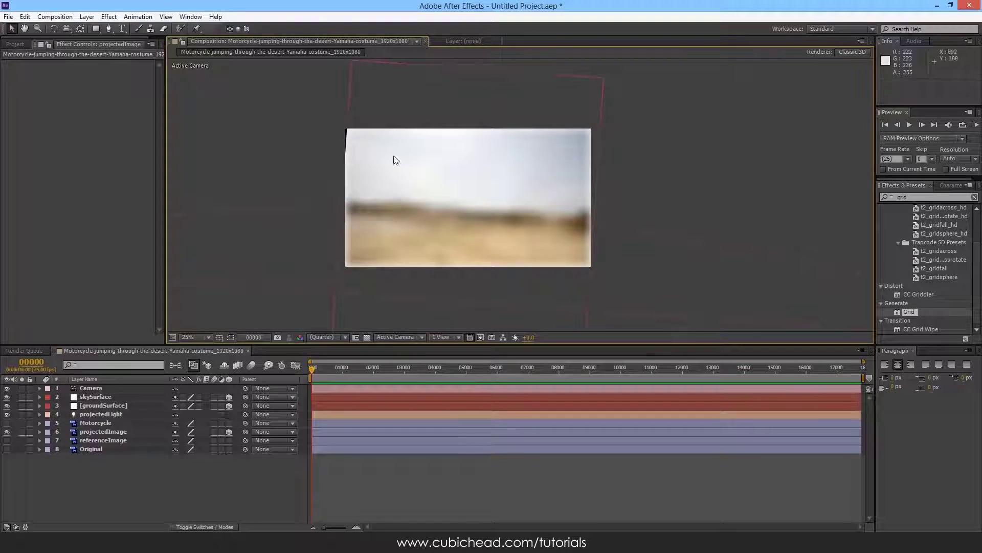
drag(432, 171, 485, 198)
key(period)
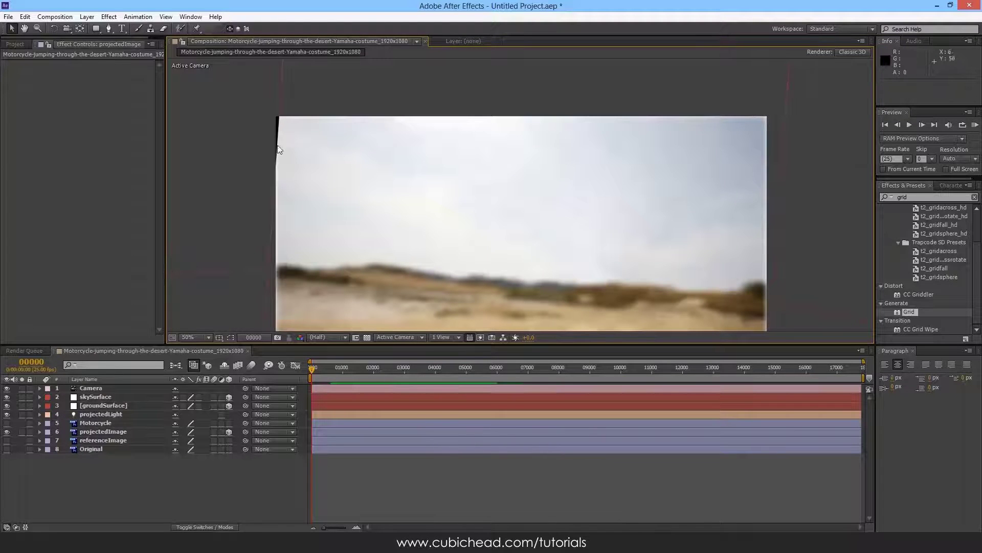
key(comma)
click(450, 125)
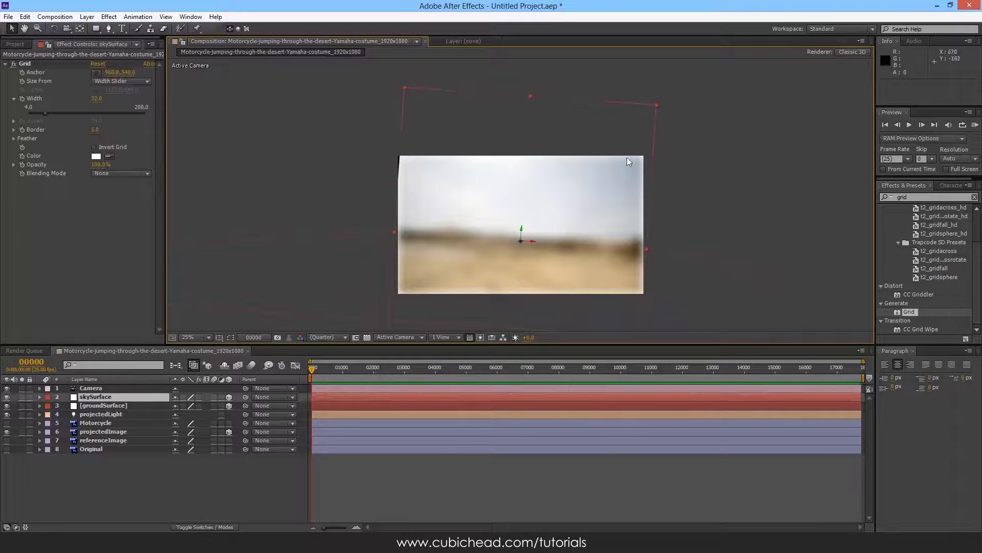
drag(400, 136, 405, 164)
drag(344, 229, 331, 228)
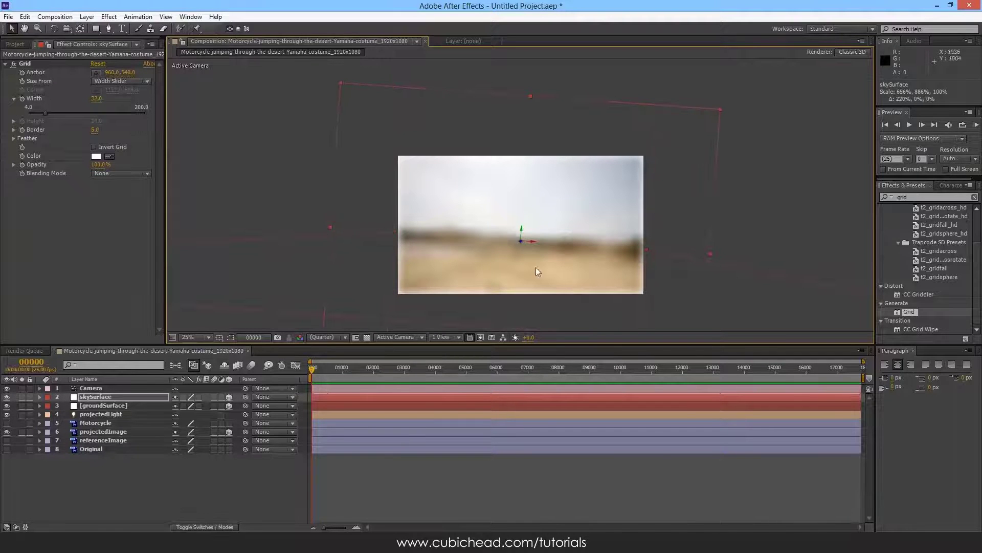
click(784, 222)
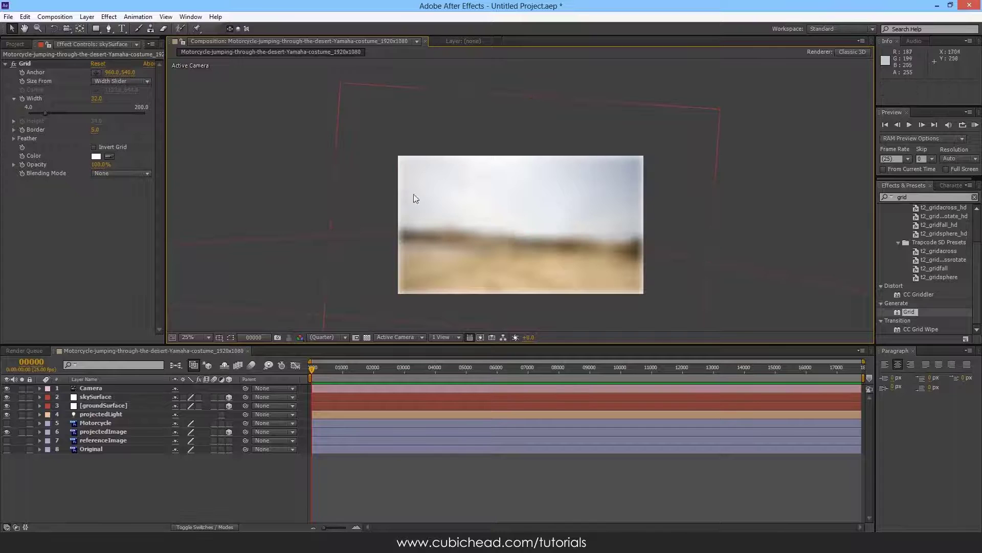
click(95, 397)
click(271, 457)
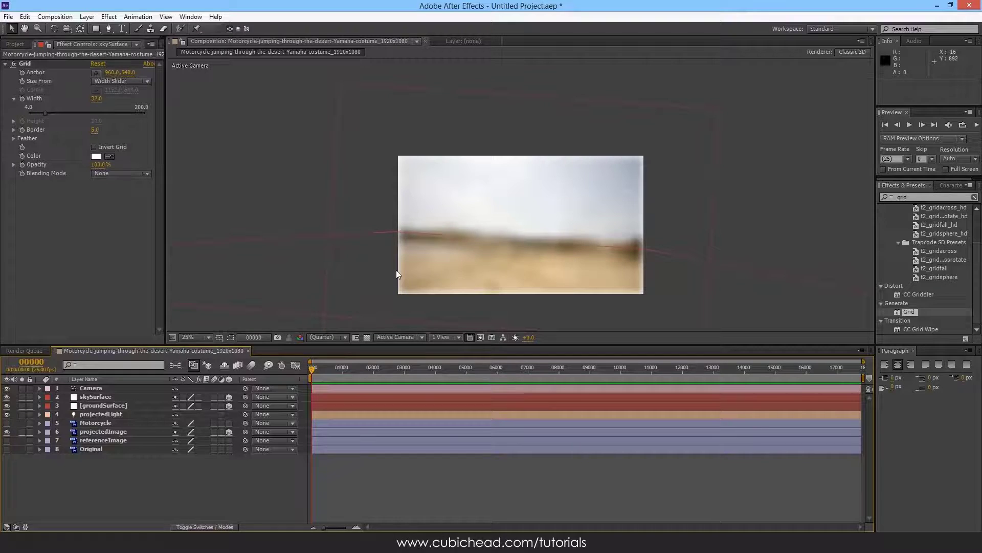
- Set the composition's Classic 3D renderer shadow map resolution to 3000
key(ctrl+k)
click(426, 164)
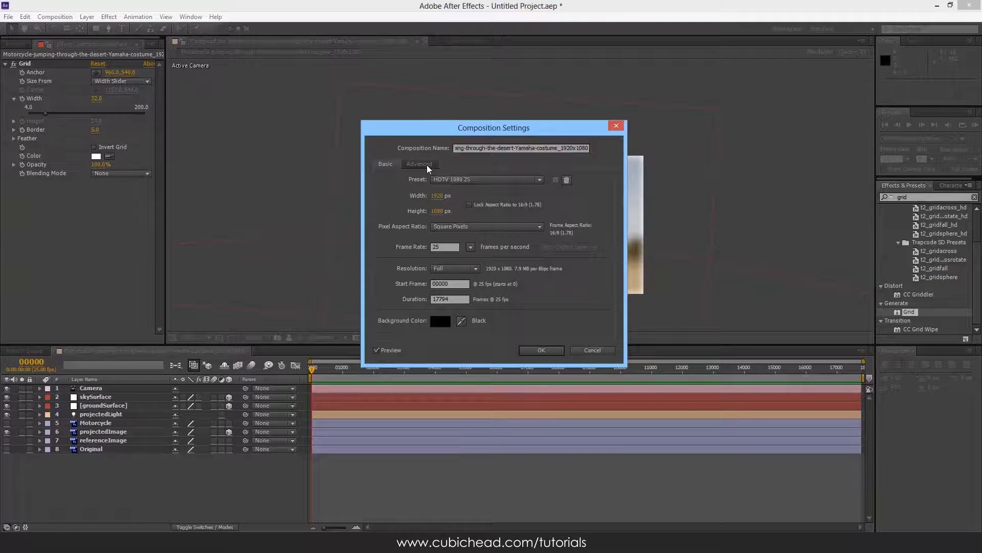
click(530, 220)
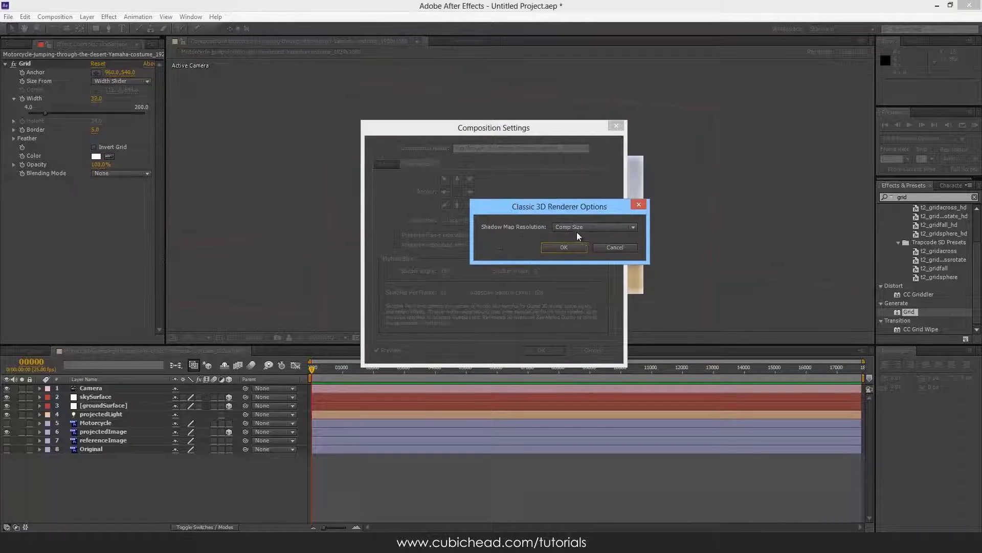
click(590, 227)
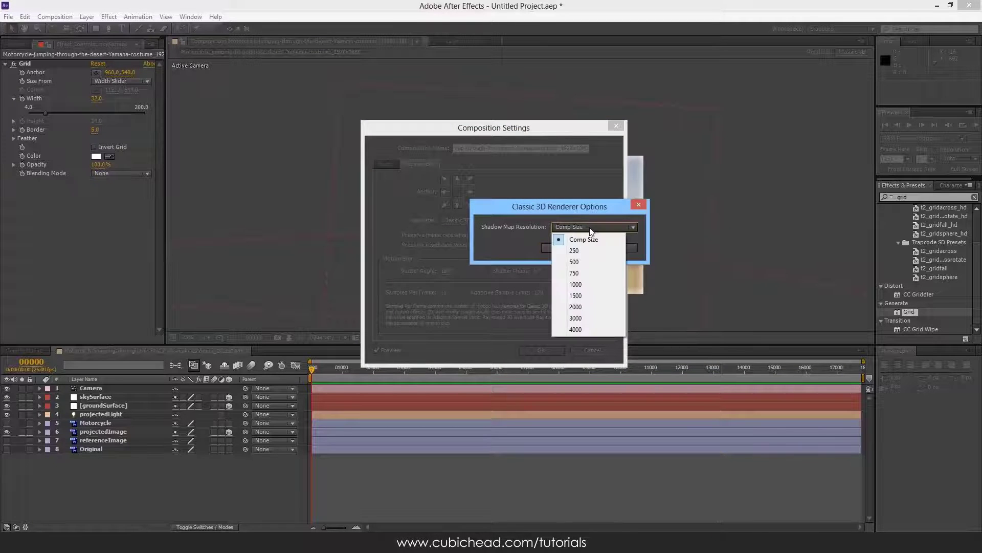
click(582, 318)
click(564, 247)
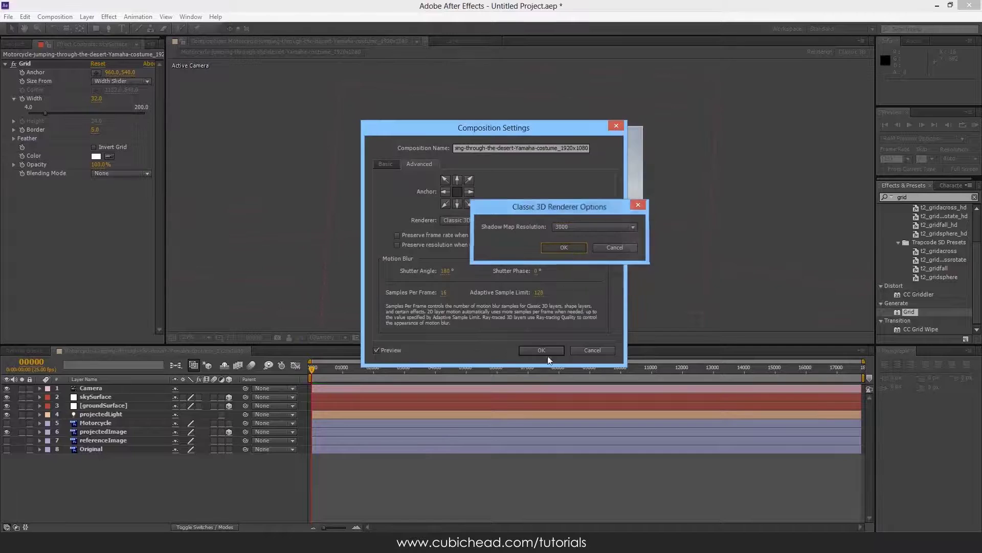
click(551, 349)
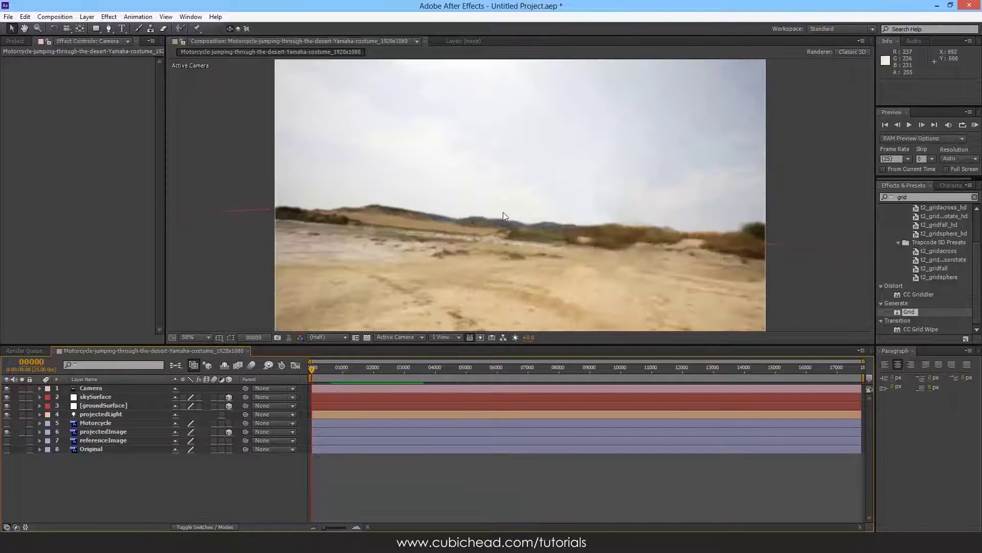
- Set the composition preview resolution to Full
scroll(503, 220, down, 2)
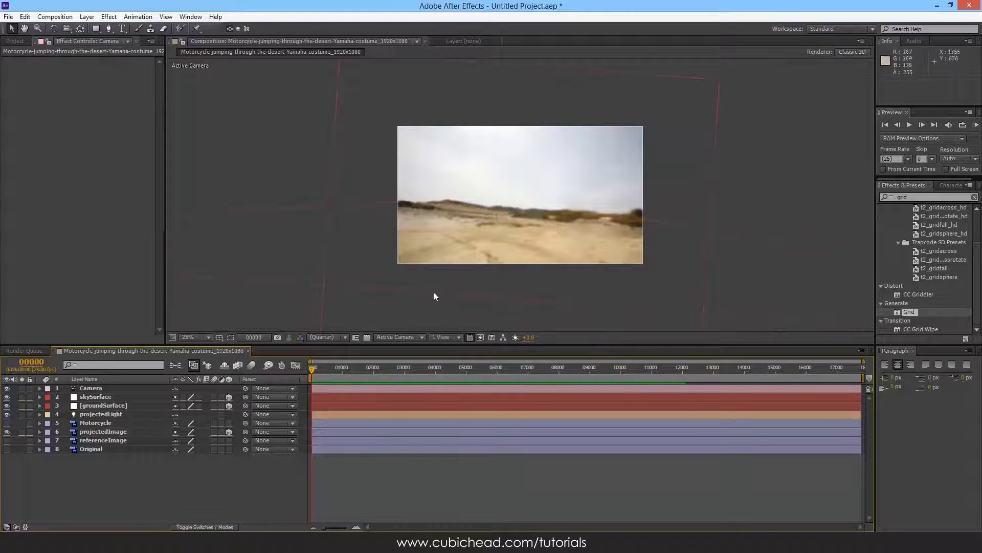
click(335, 337)
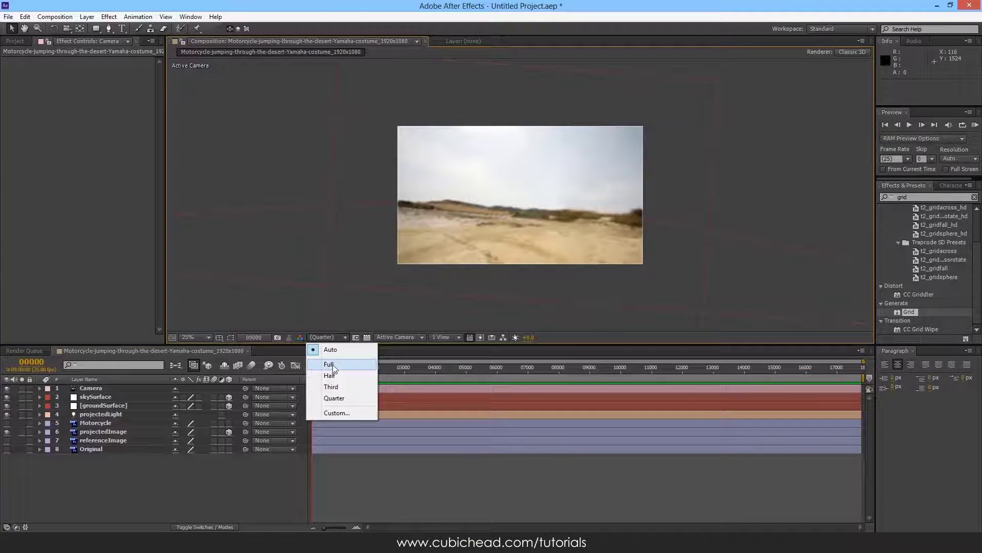
click(330, 364)
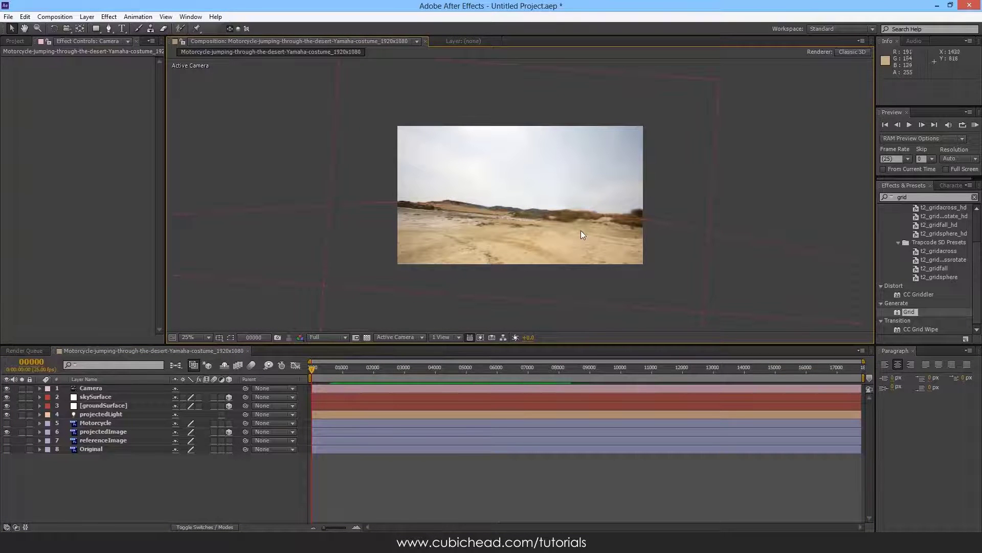
- Dolly the camera forward into the scene to test the projection, and undo the camera move
key(c)
key(c)
key(c)
drag(523, 223, 536, 122)
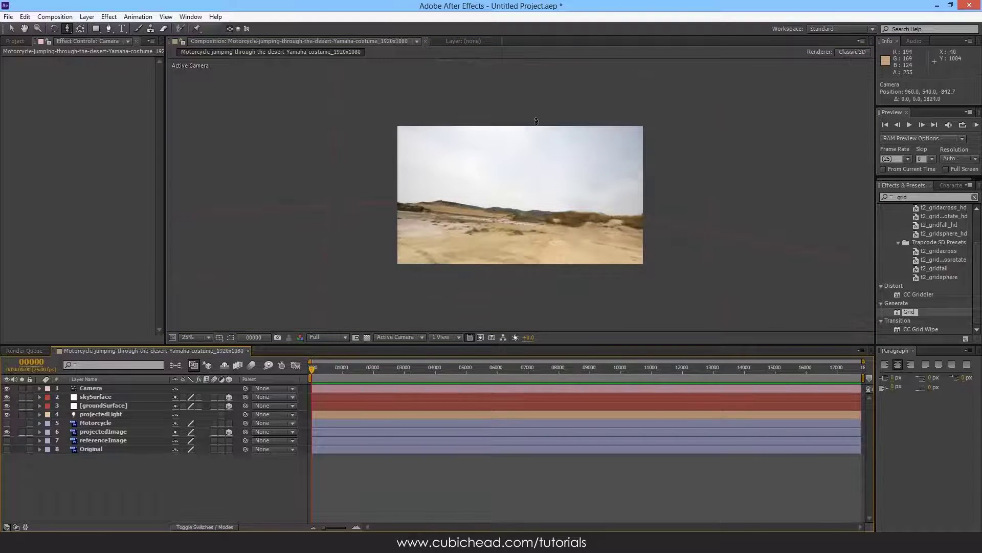
key(ctrl+z)
key(v)
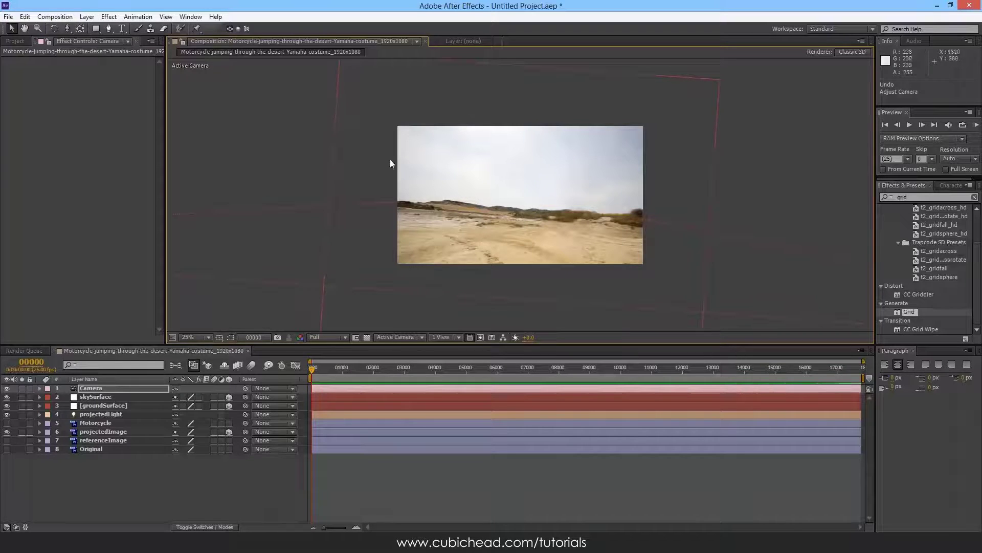
- Show the Motorcycle layer and make it a 3D layer
click(92, 423)
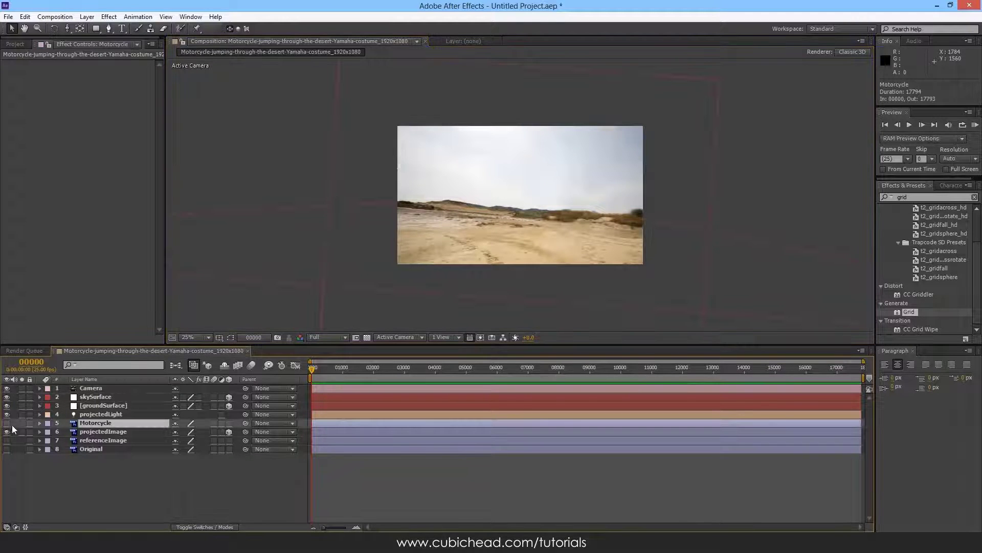
click(7, 424)
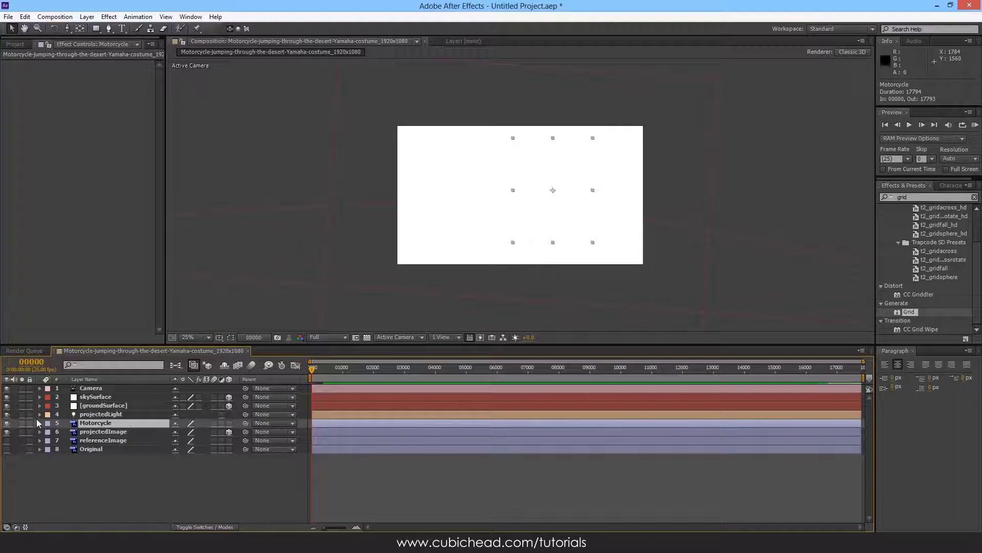
click(229, 423)
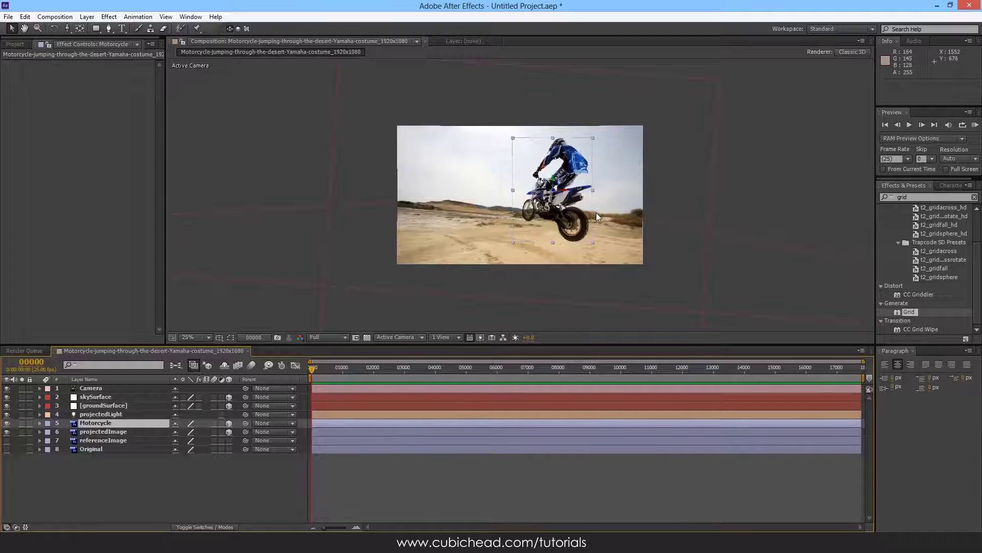
- In the Top view, push the Motorcycle layer back to about Z 1120, and return to the Active Camera view
click(400, 336)
click(397, 402)
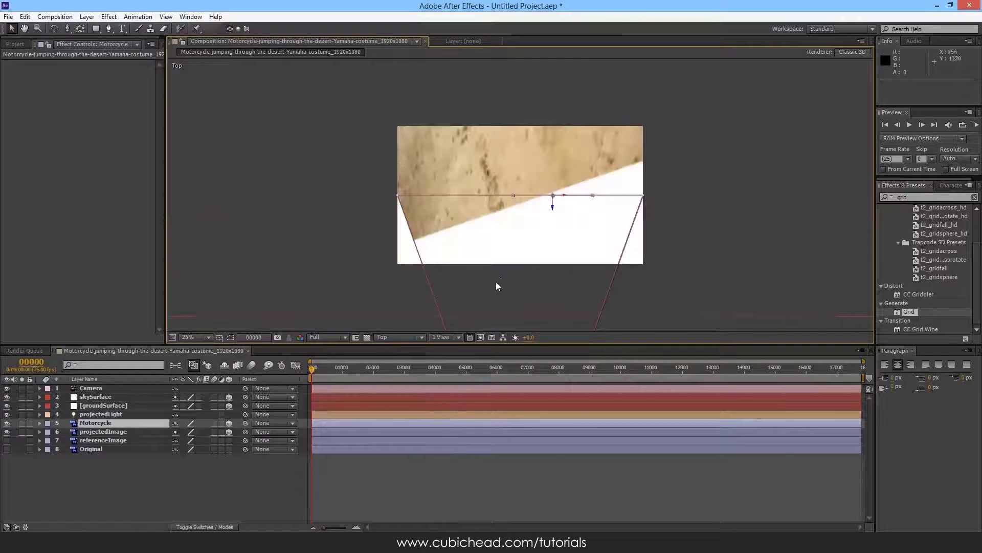
scroll(501, 278, down, 5)
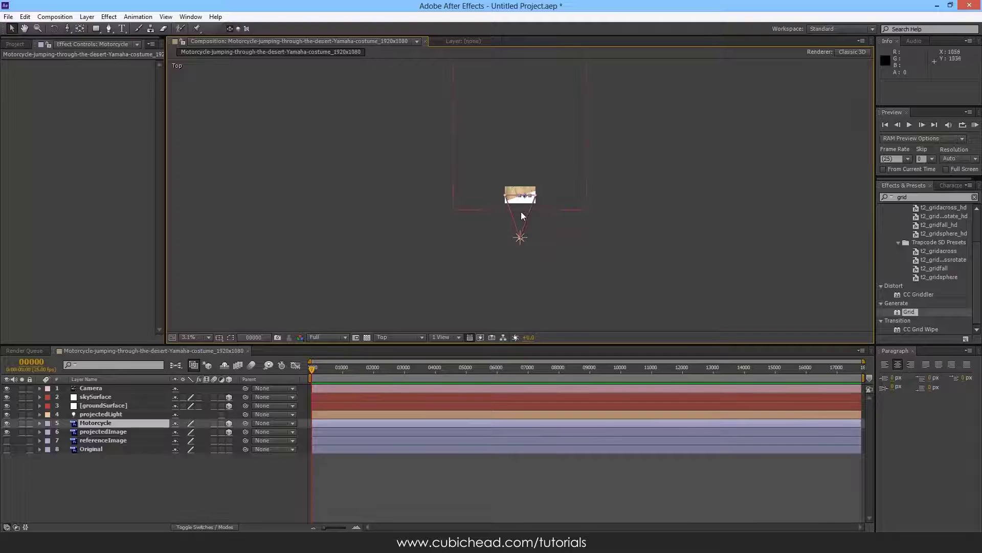
drag(527, 200, 526, 179)
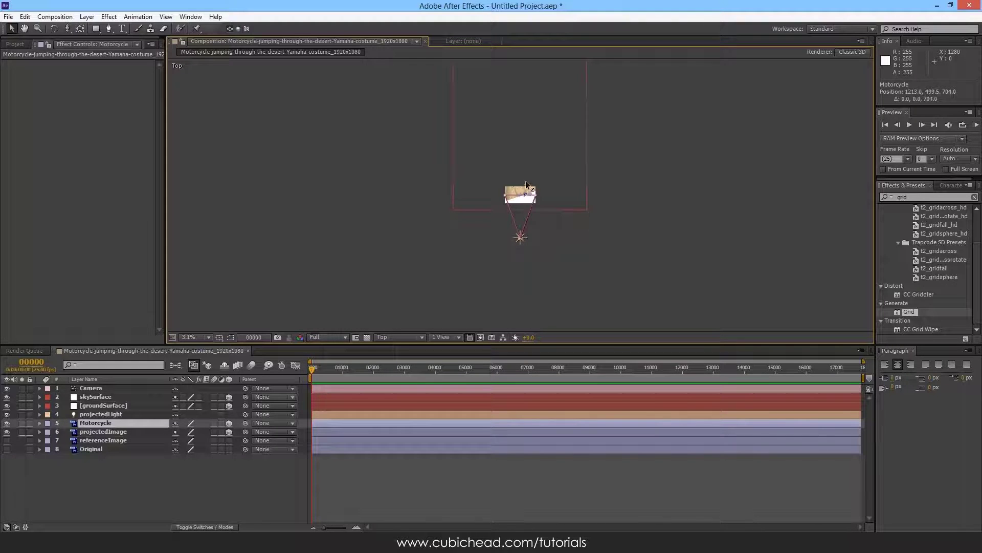
click(388, 338)
click(410, 350)
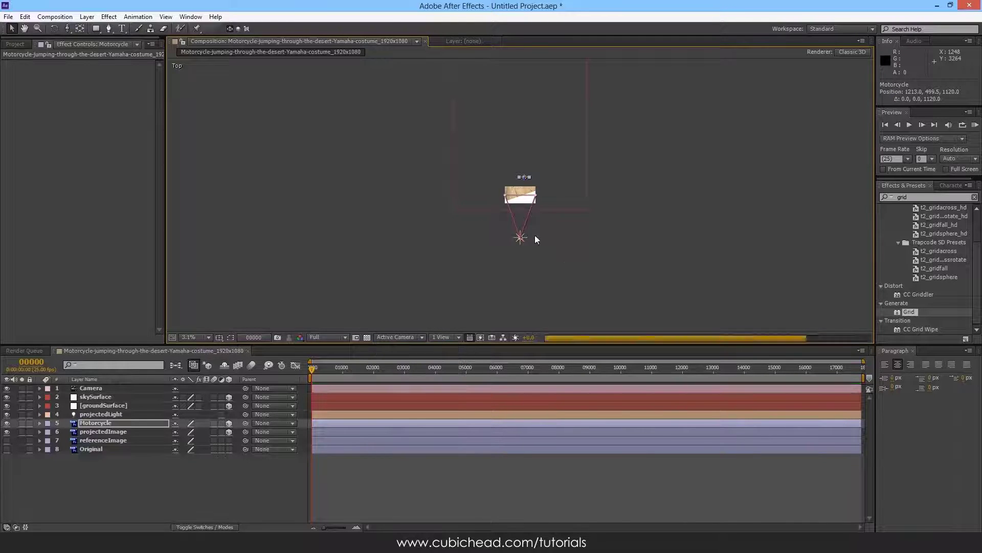
- Scale the Motorcycle layer to 120% and turn off Accepts Shadows and Accepts Lights in its material options
key(s)
key(period)
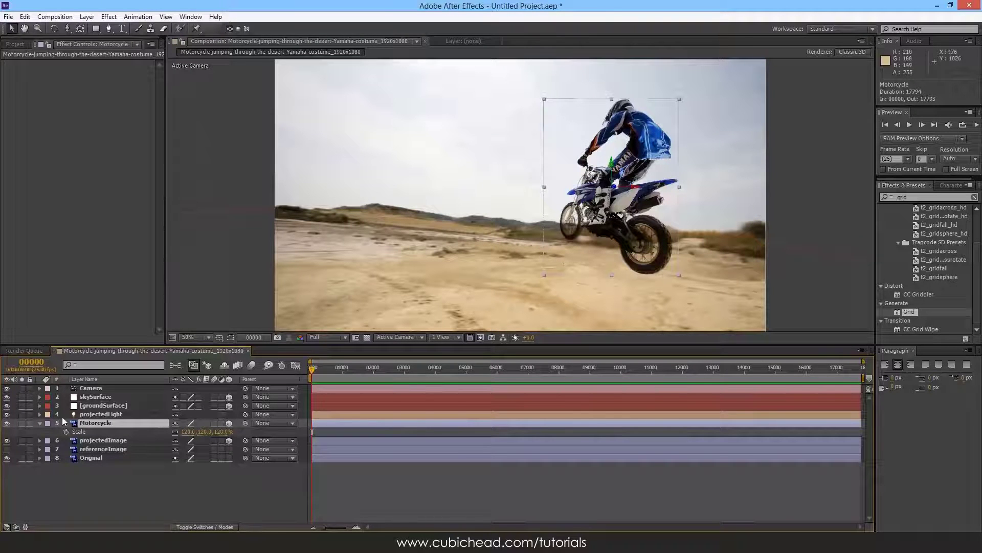
key(a)
key(a)
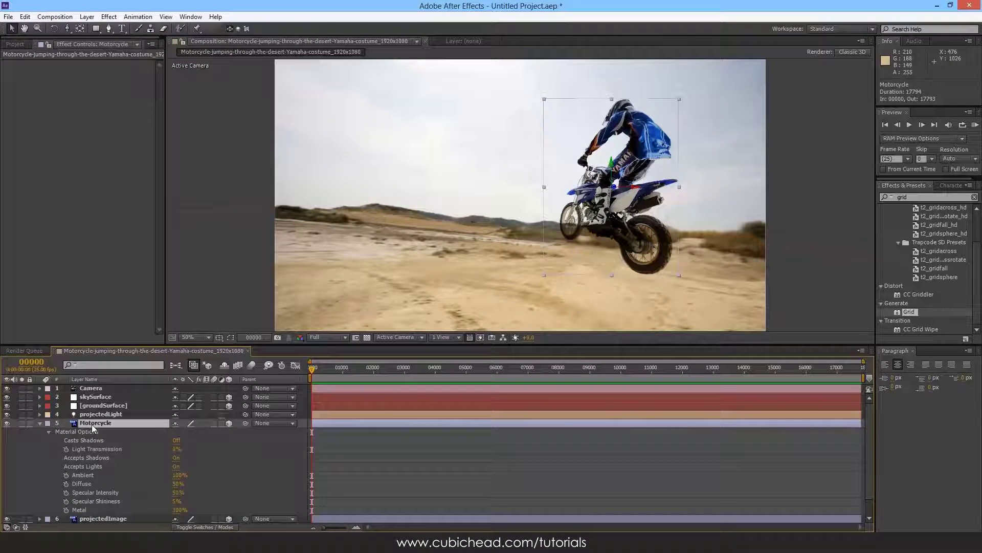
click(176, 459)
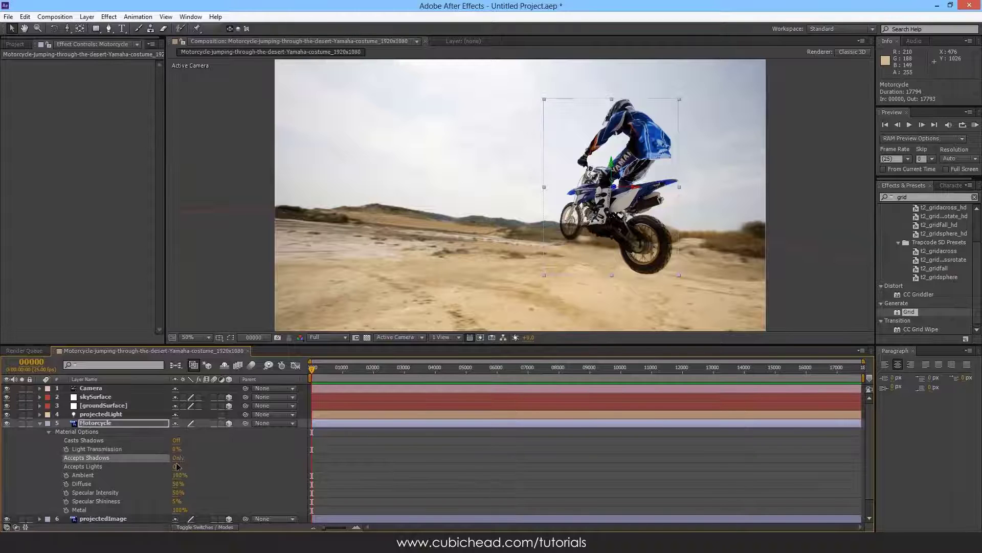
click(178, 467)
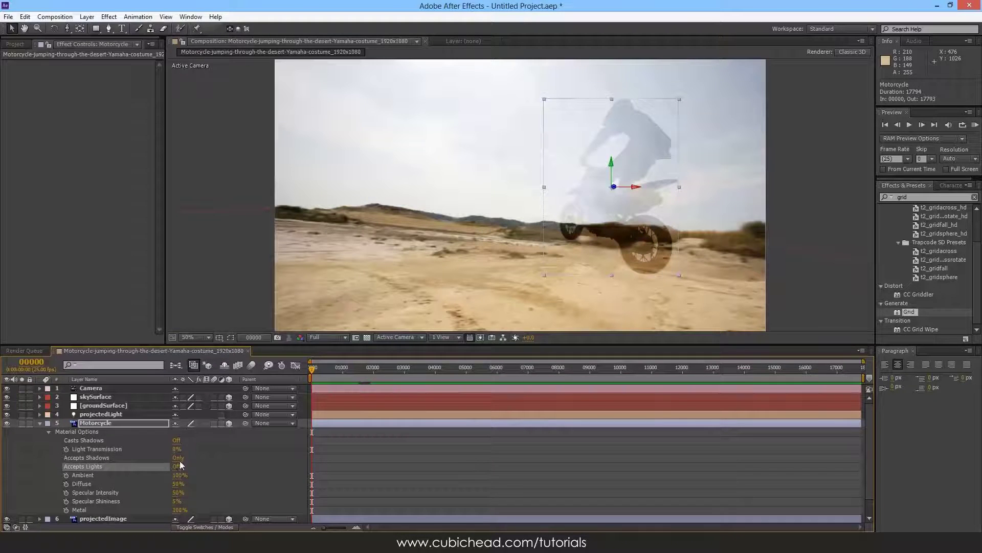
click(180, 462)
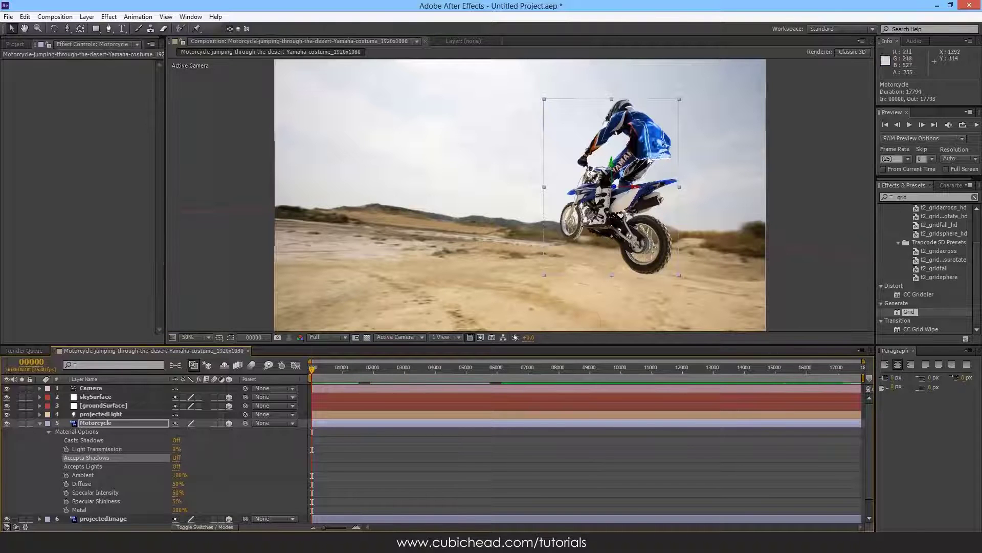
- Move the Motorcycle layer to about 1465, 559.5, 500 and turn on Casts Shadows in its material options
scroll(597, 191, down, 2)
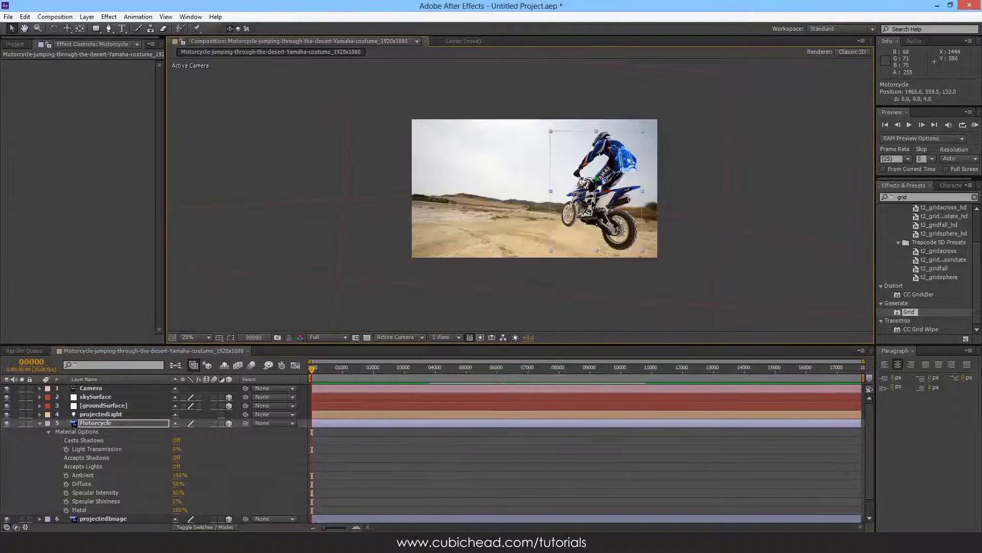
drag(552, 260, 548, 263)
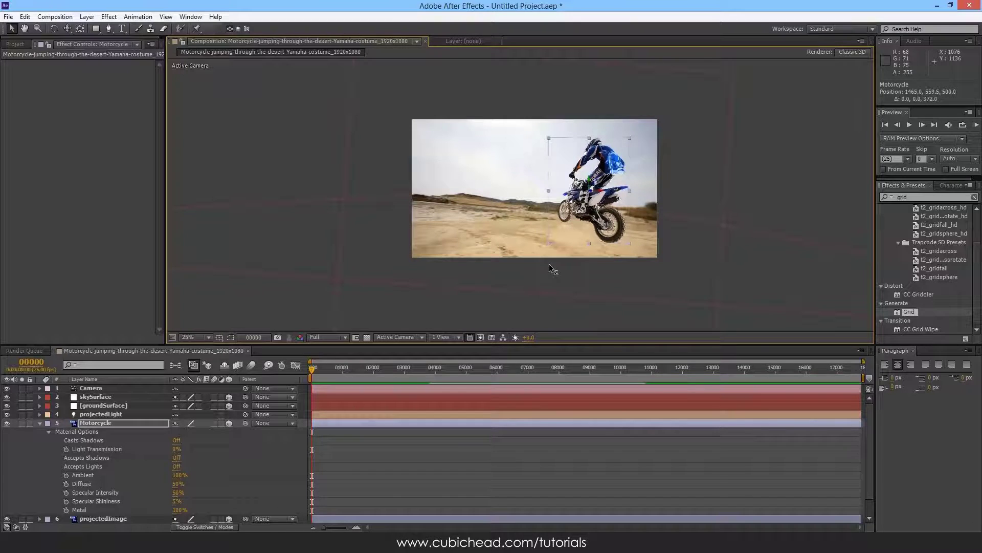
click(86, 425)
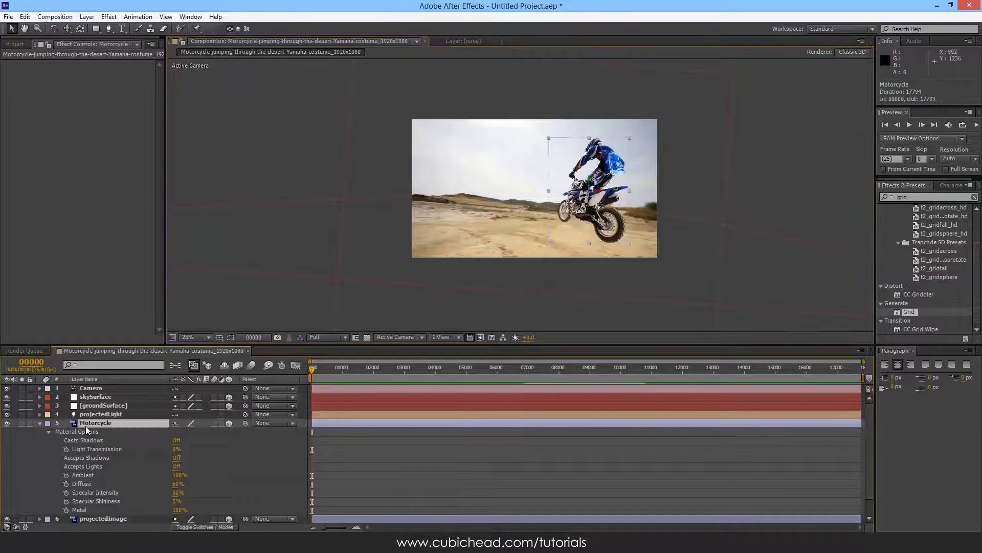
click(177, 441)
- Track the camera sideways to about X 680 to test the motorcycle's shadow, and undo the camera move
key(c)
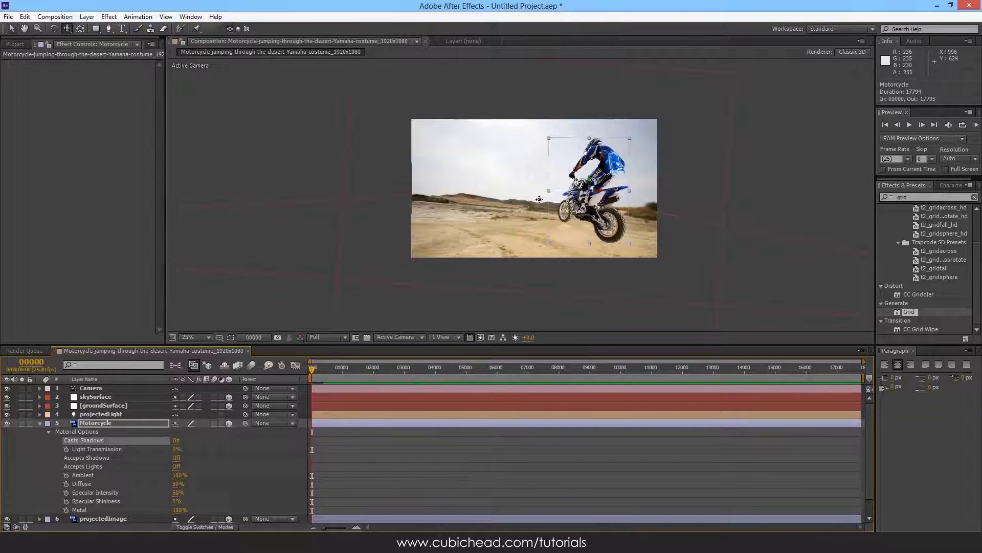
drag(539, 199, 595, 161)
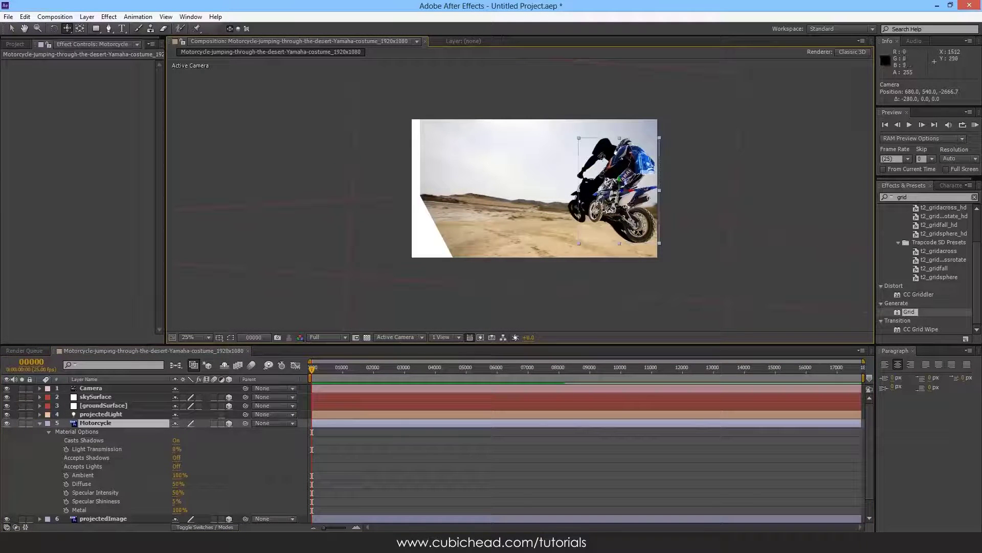
key(v)
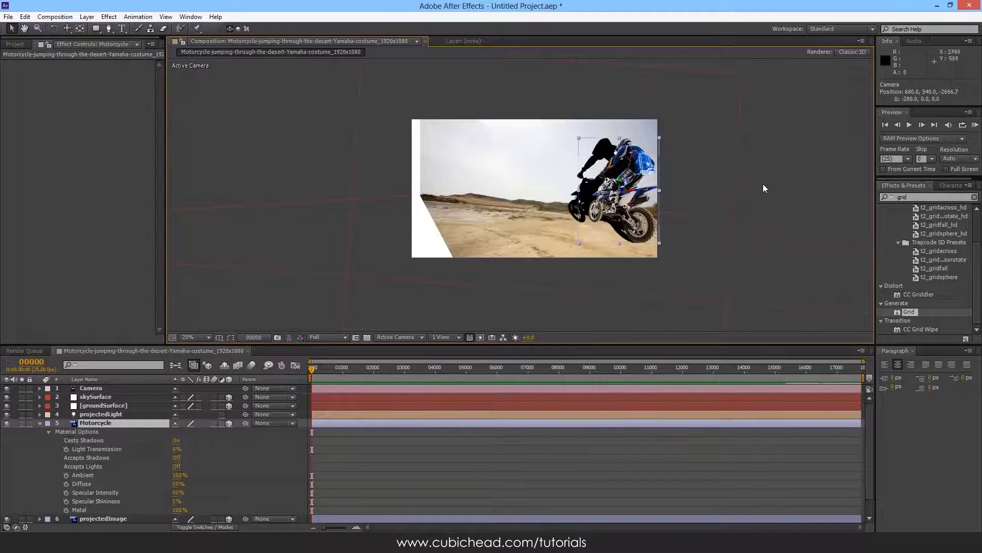
key(ctrl+z)
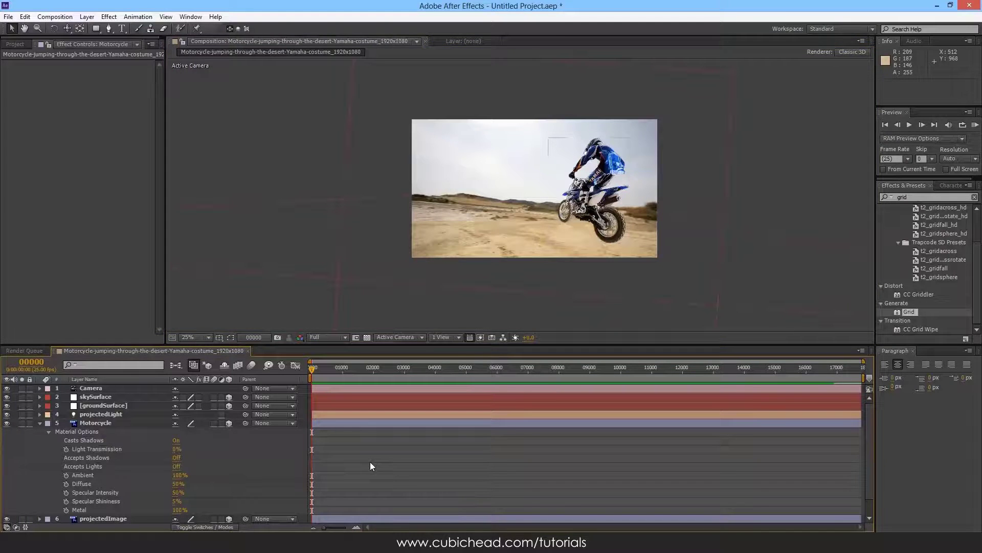
- Create a shadow-casting Point light named sunLight with 100% intensity
key(ctrl+alt+shift+l)
click(492, 159)
key(BackSpace)
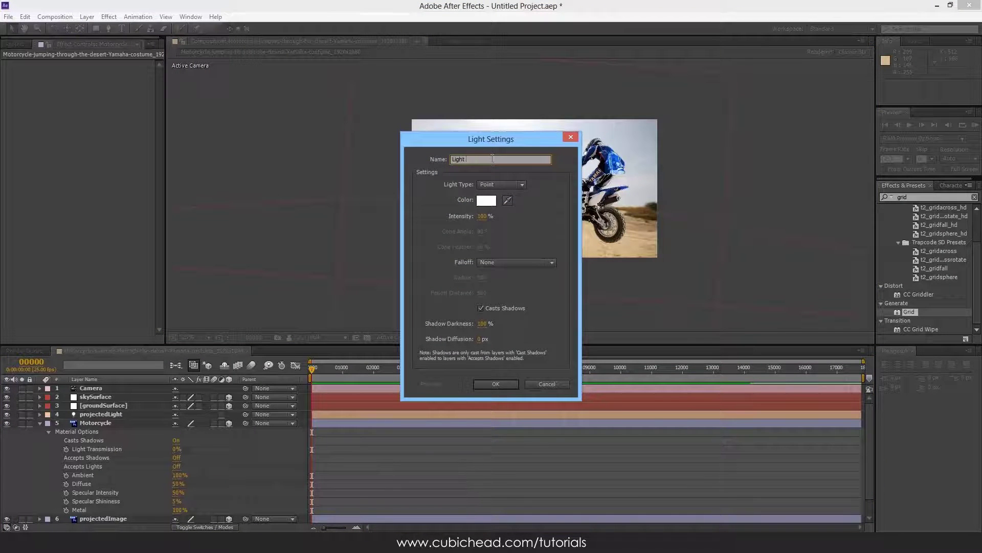
click(500, 184)
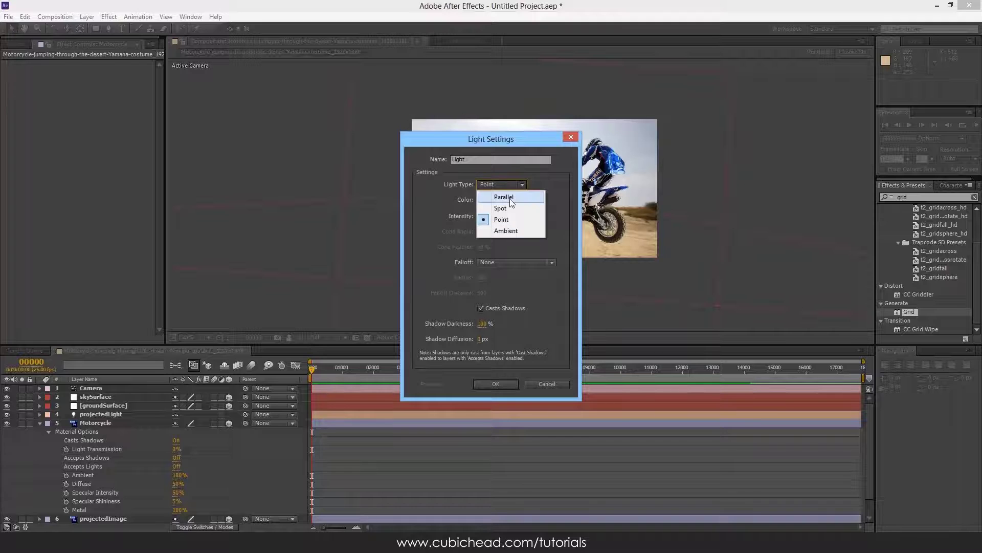
click(450, 160)
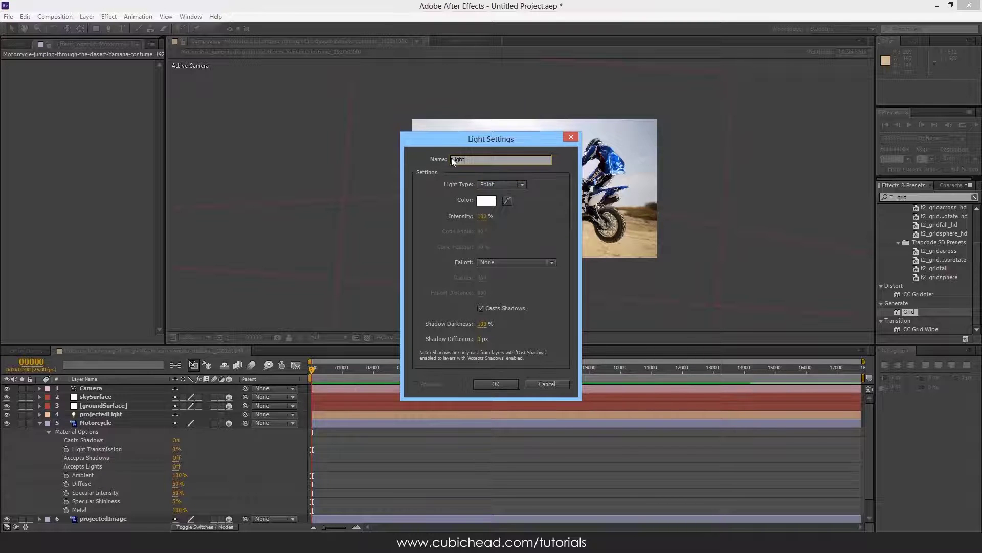
text(sun)
click(496, 385)
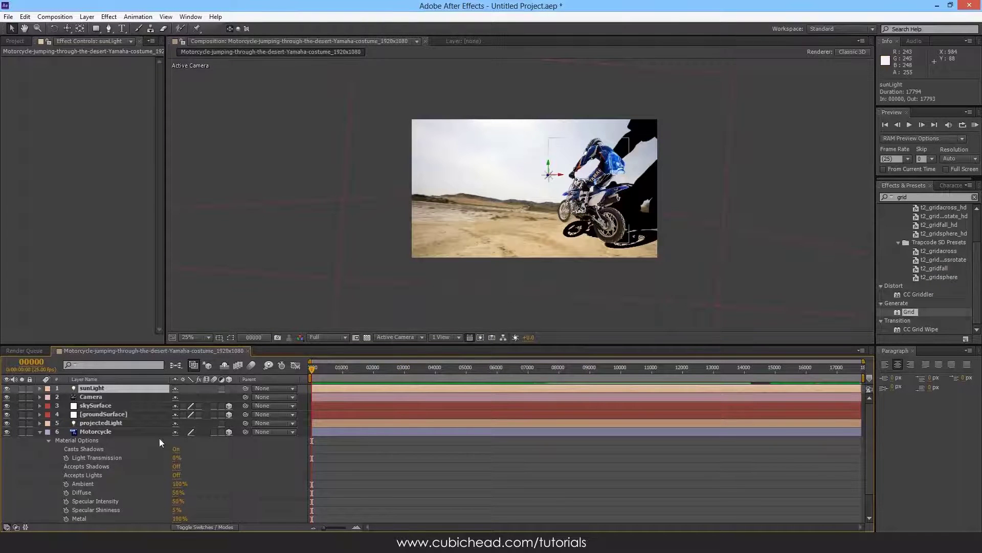
- Set sunLight's shadow diffusion to 100 pixels and its shadow darkness to 60%
key(a)
key(a)
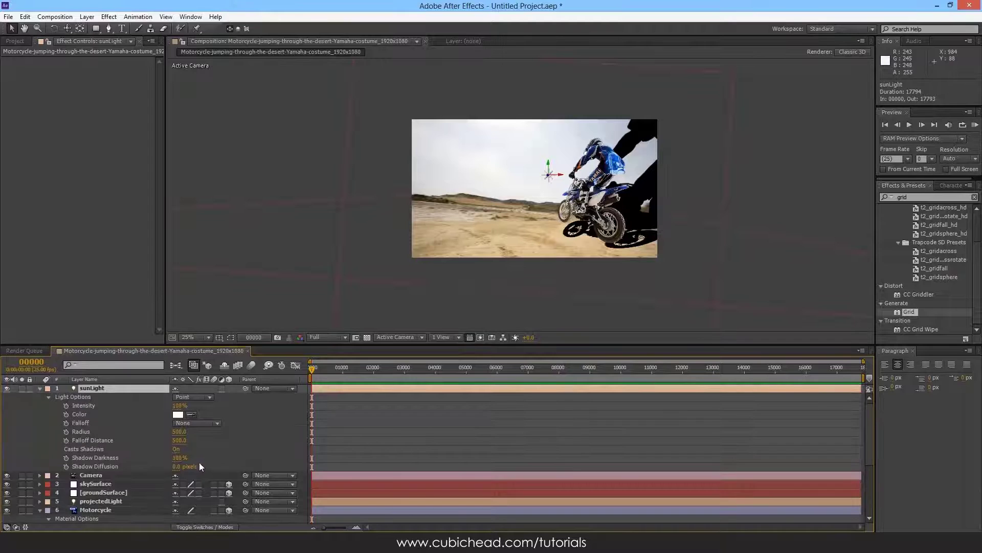
click(175, 466)
text(100)
key(Return)
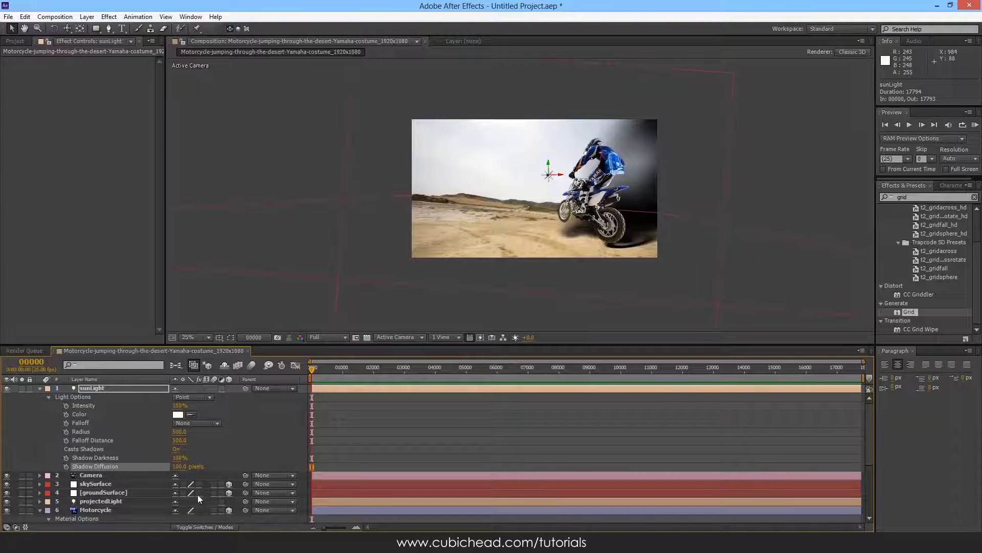
click(106, 458)
click(178, 458)
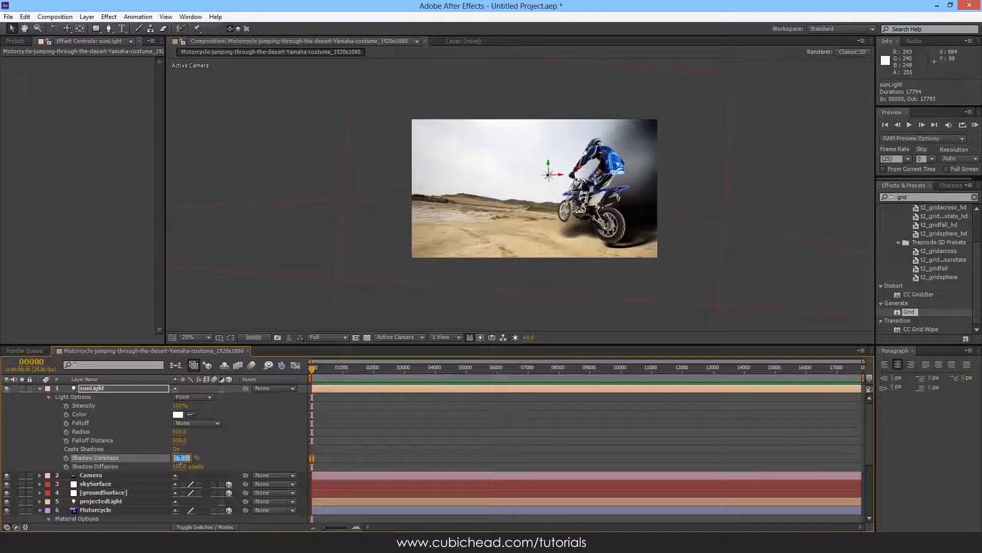
text(60)
key(Return)
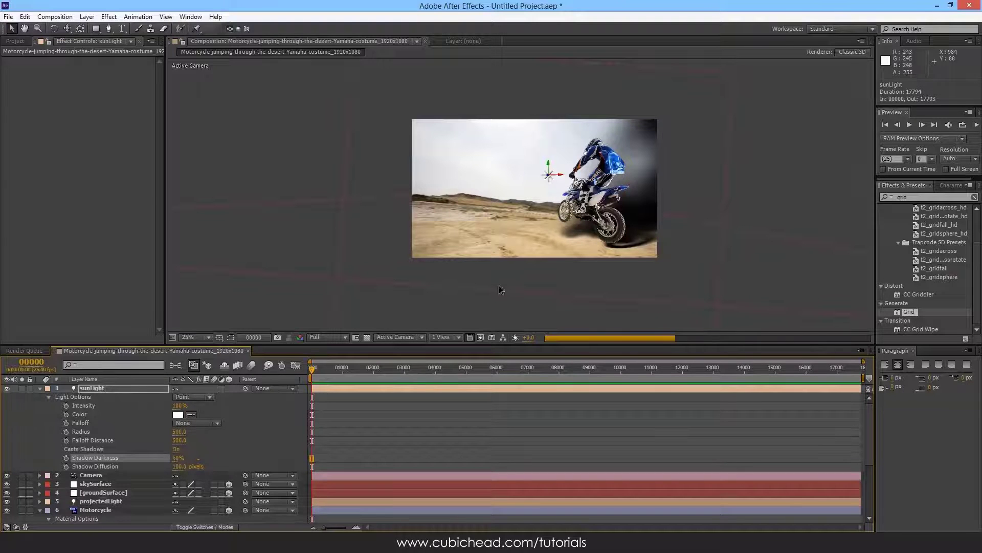
- Raise sunLight to Y -732 and reposition it in the Top view to X 1232, Z -434.7, returning to the Active Camera view
mouse_move(551, 166)
mouse_down()
mouse_move(536, 76)
mouse_move(546, 14)
mouse_up()
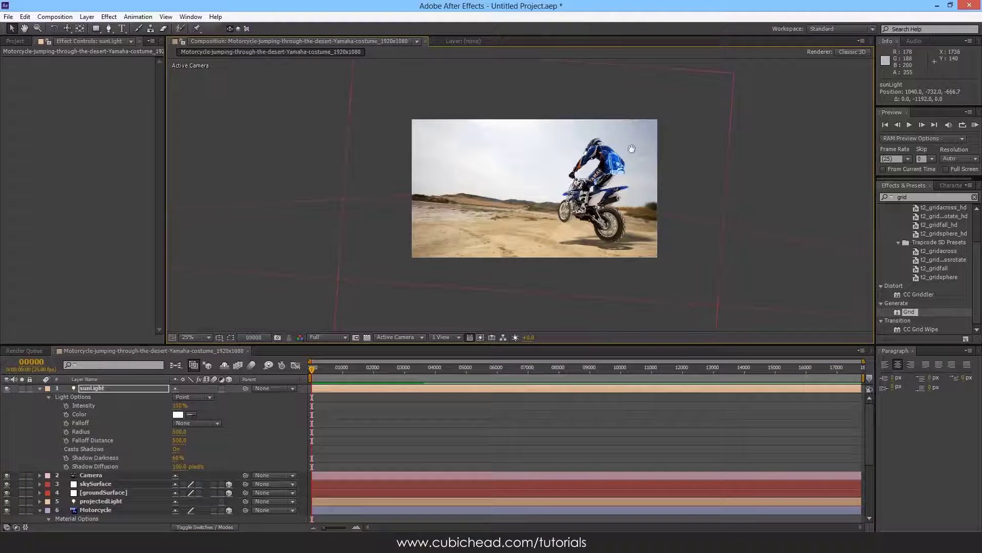
drag(633, 149, 624, 224)
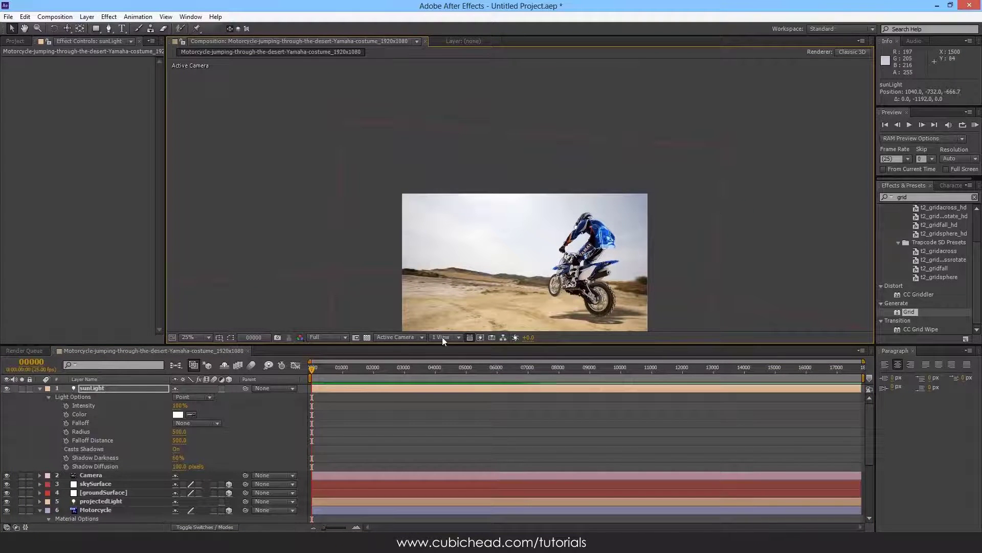
click(408, 339)
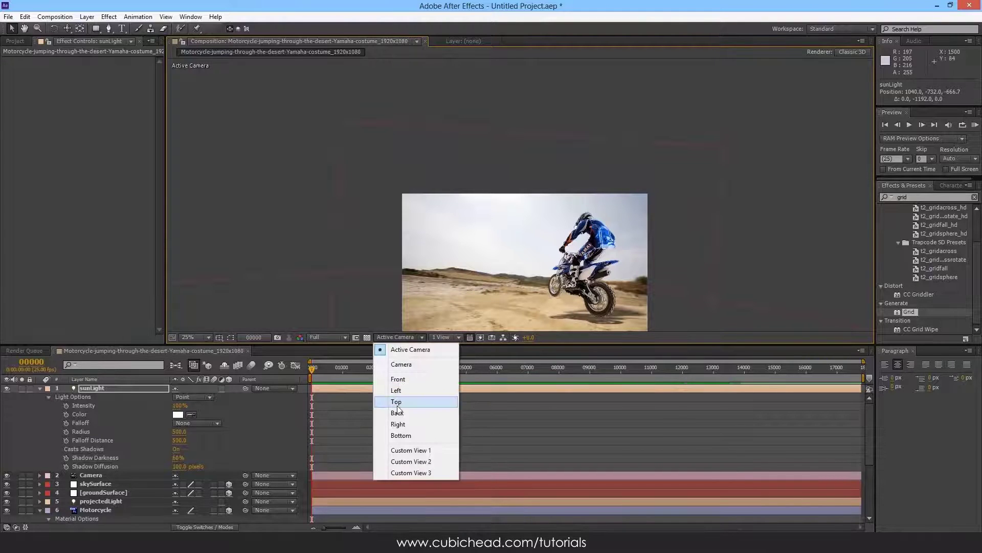
click(404, 403)
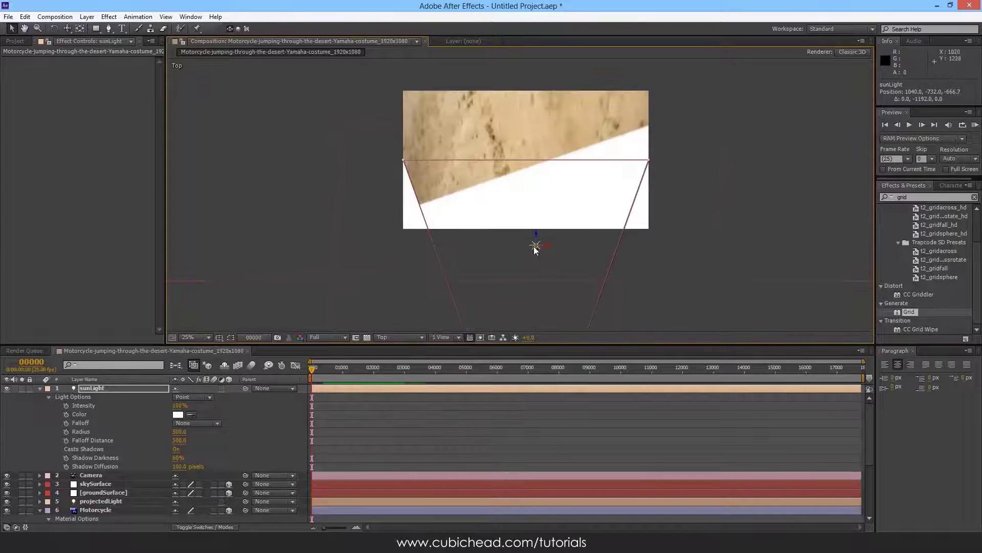
drag(536, 232, 572, 214)
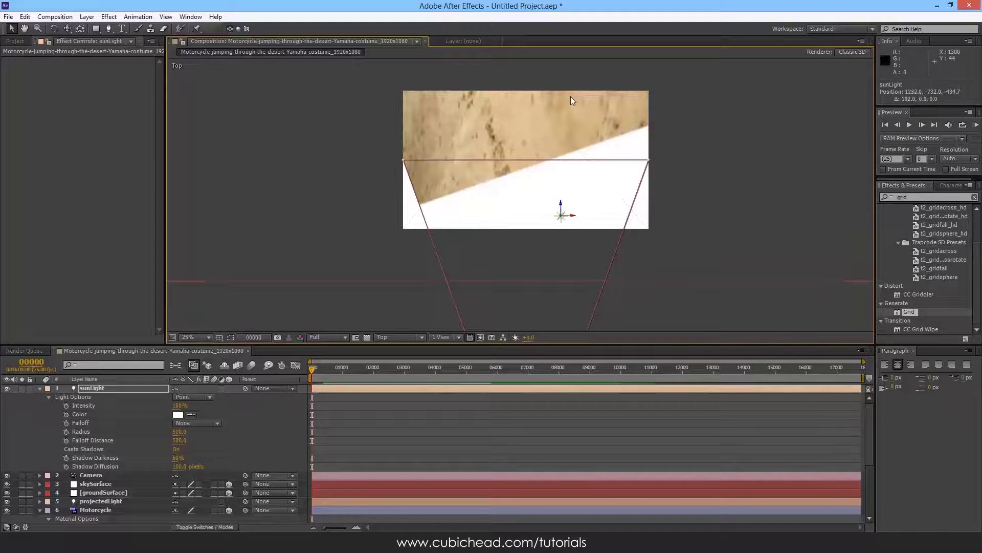
click(419, 338)
click(417, 346)
- Set the preview resolution to Auto and raise sunLight along its Y axis to about -2824
click(346, 338)
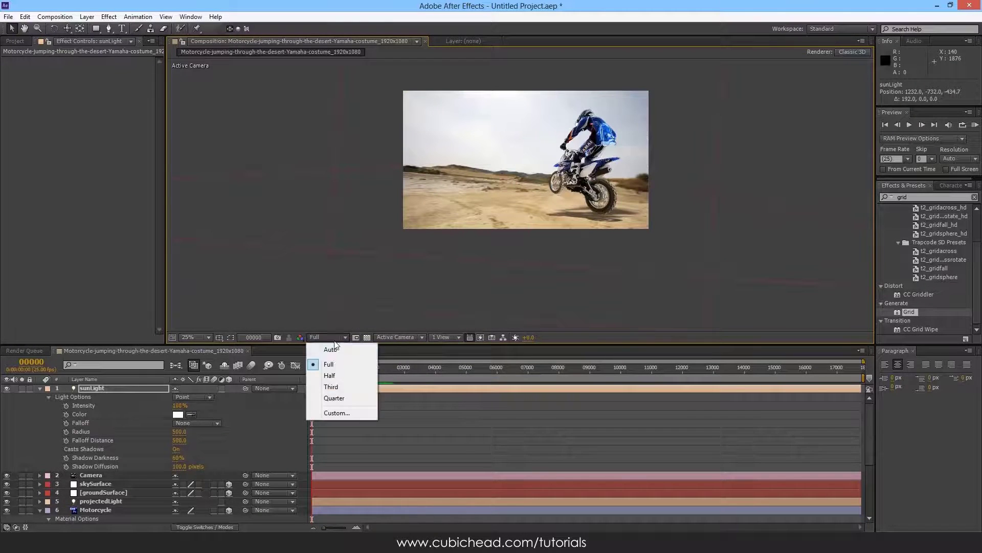
click(333, 352)
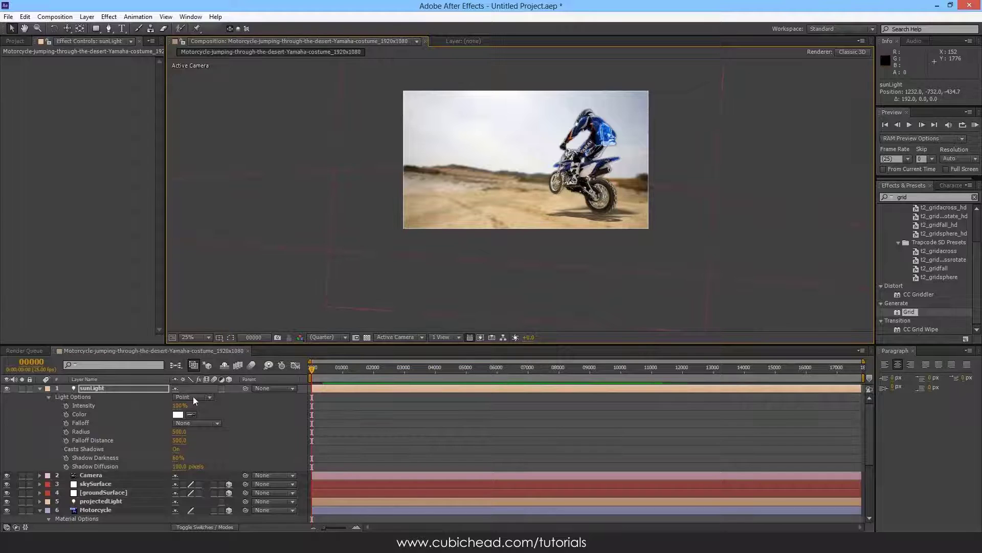
click(121, 388)
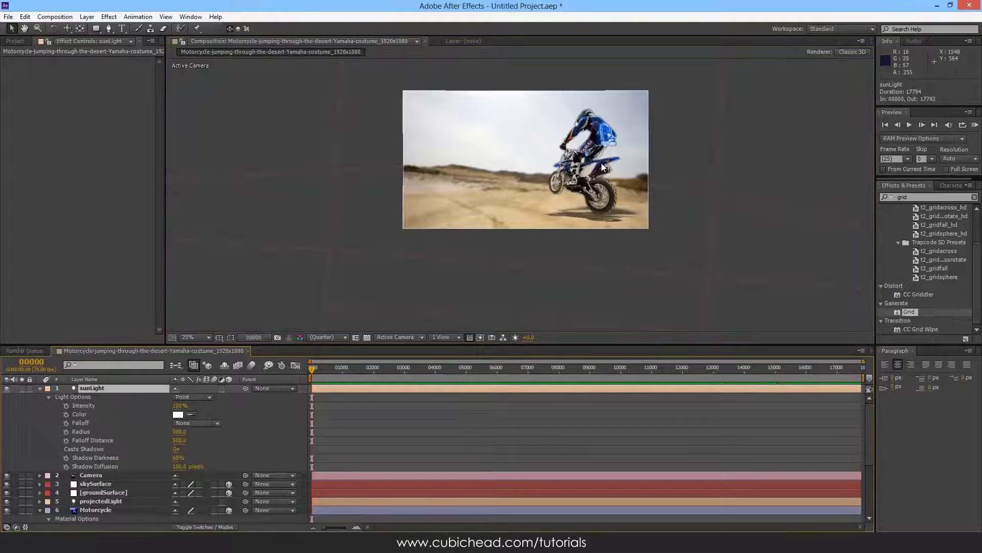
drag(720, 65, 671, 214)
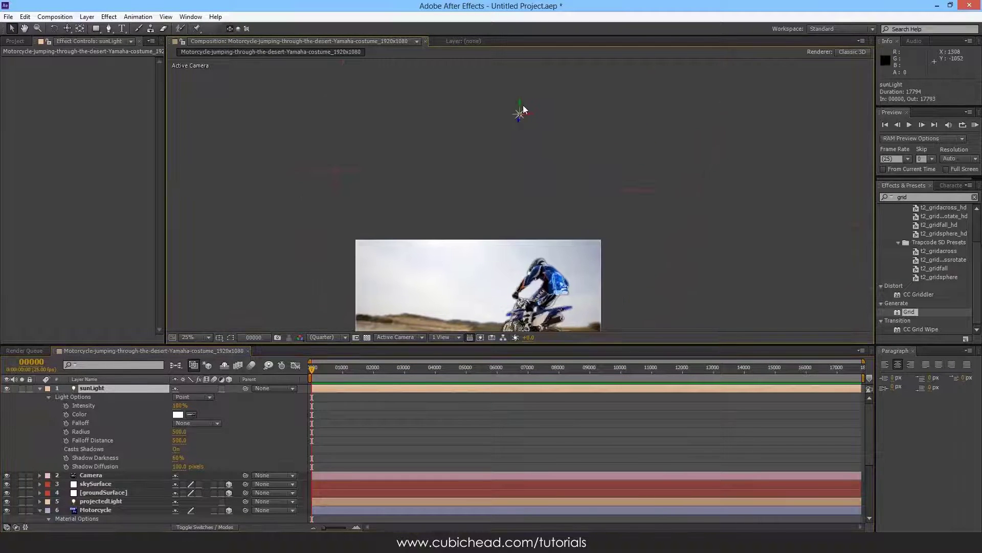
drag(521, 109, 629, 206)
scroll(585, 268, up, 2)
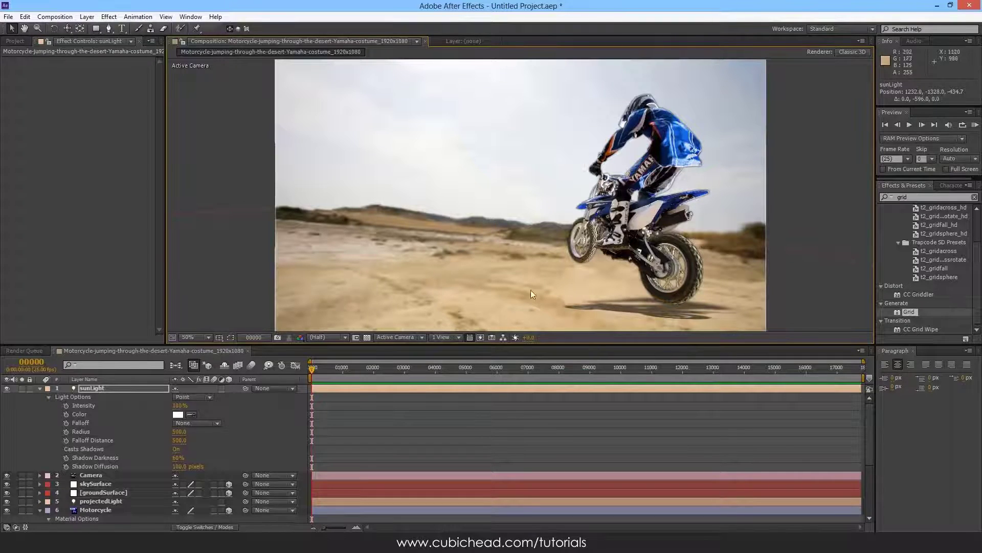
scroll(634, 269, down, 3)
drag(546, 66, 552, 15)
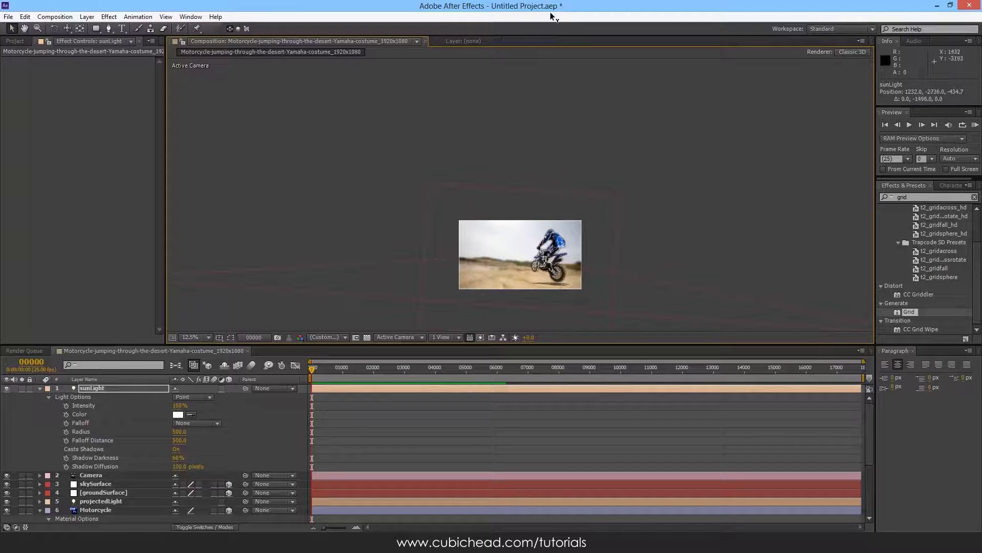
scroll(572, 299, up, 1)
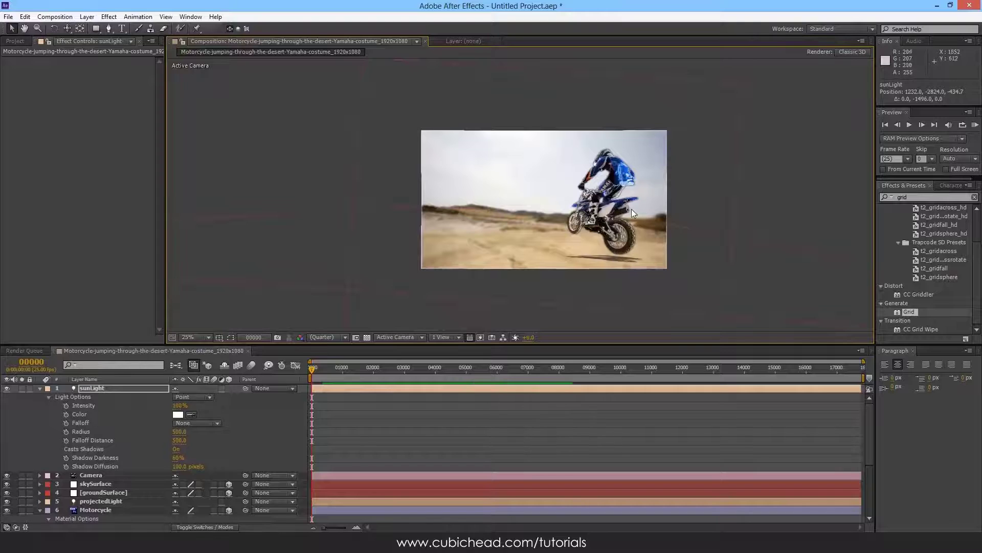
- Rotate the Motorcycle layer about its Y axis to an orientation of 28°
click(96, 509)
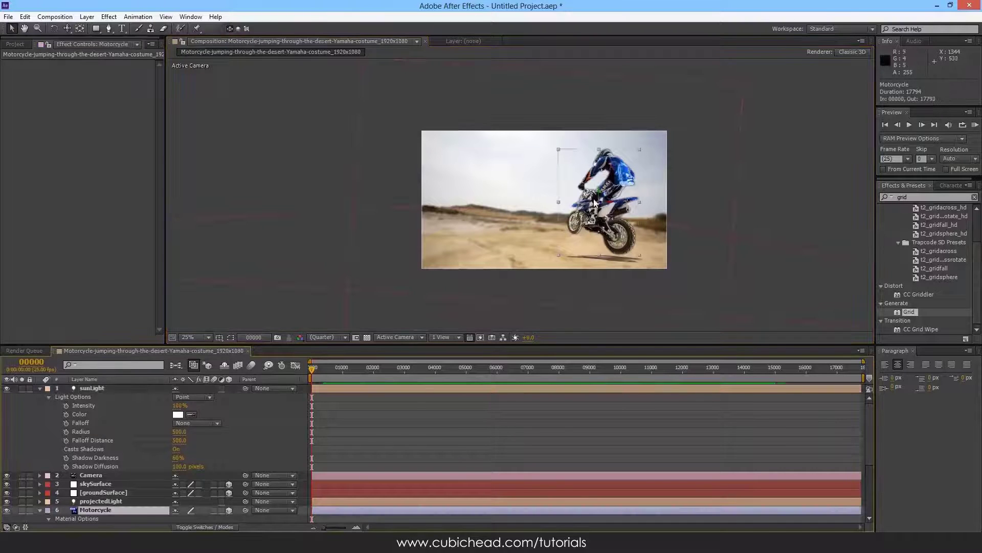
drag(598, 201, 633, 162)
key(w)
drag(604, 191, 604, 197)
key(v)
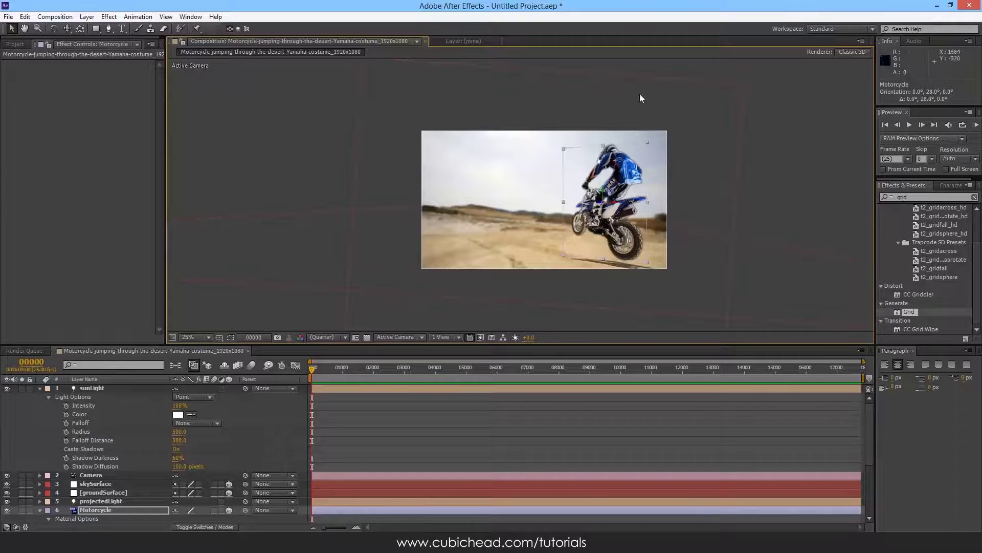
- Track the camera sideways to about X 820 to test the shadows, and undo the camera move
click(108, 388)
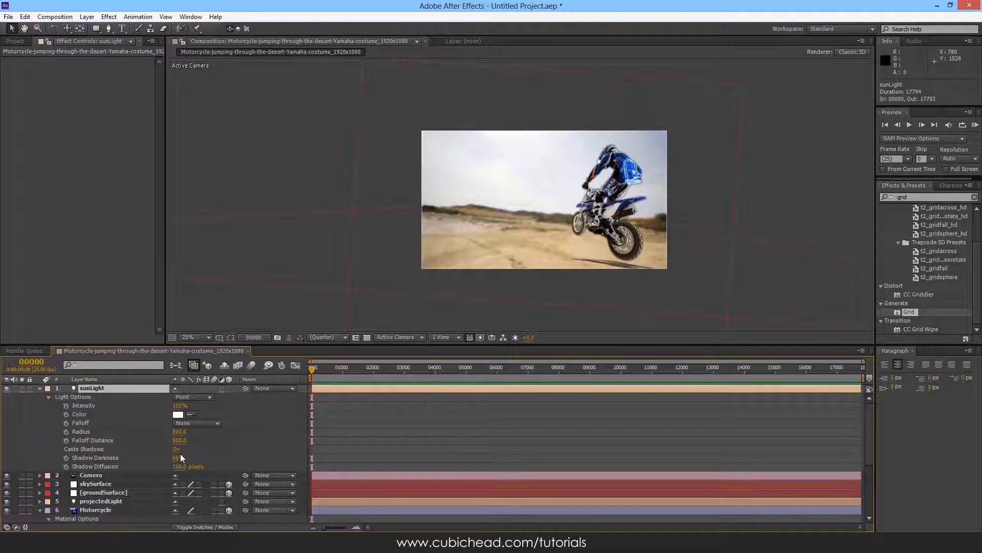
key(y)
key(c)
drag(549, 217, 608, 204)
key(v)
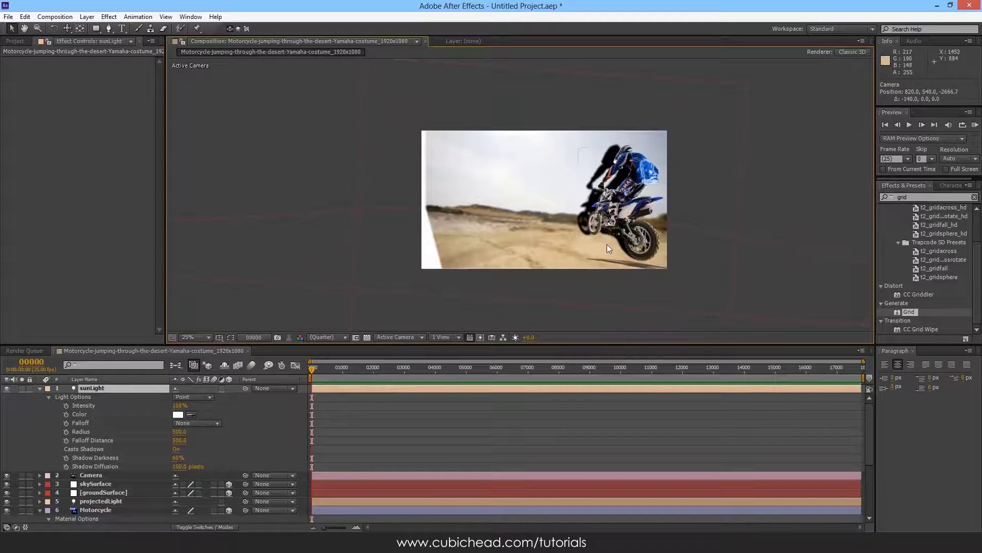
key(ctrl+z)
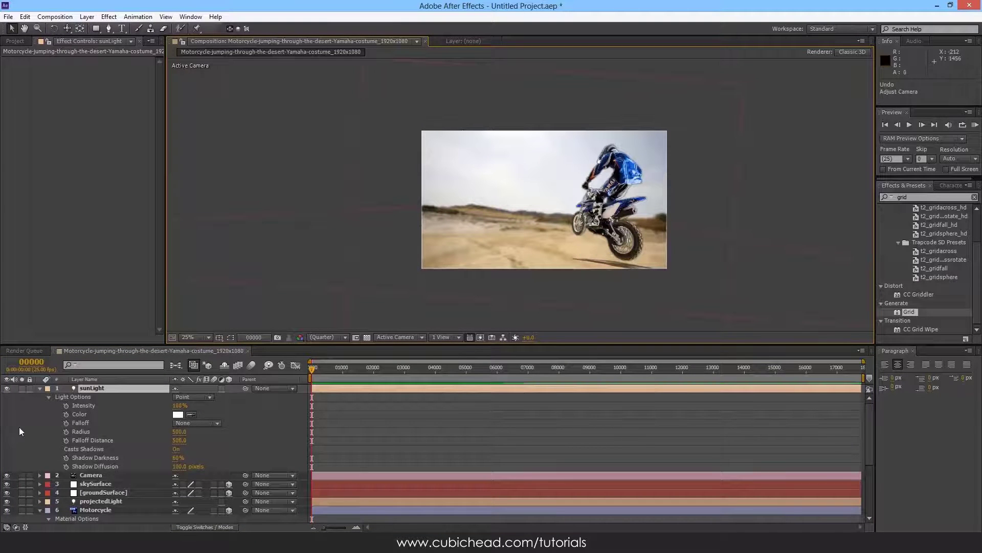
- Duplicate the sunLight, Camera, skySurface, groundSurface and Motorcycle layers and pre-compose the duplicates as shadow_comp
click(40, 389)
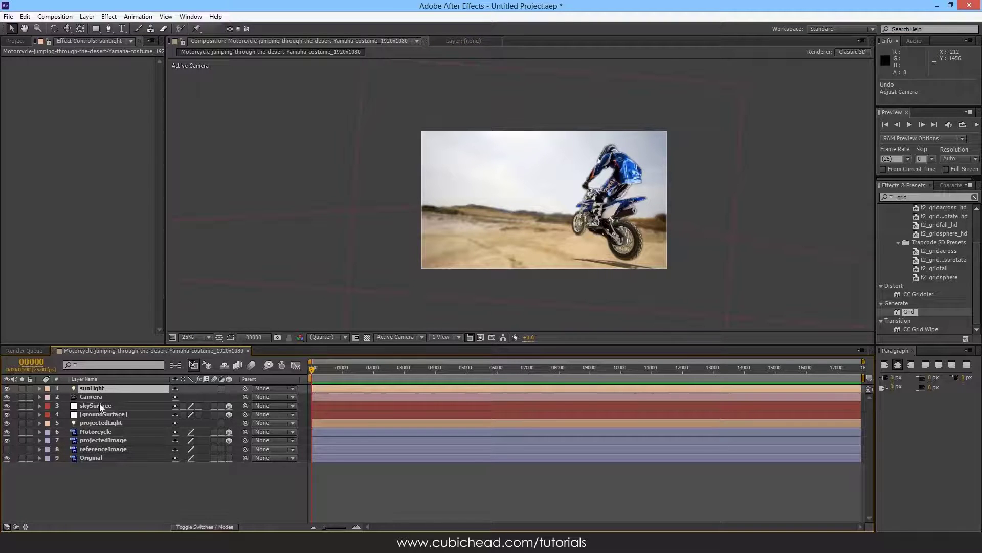
ctrl+click(101, 404)
ctrl+click(101, 414)
ctrl+click(95, 431)
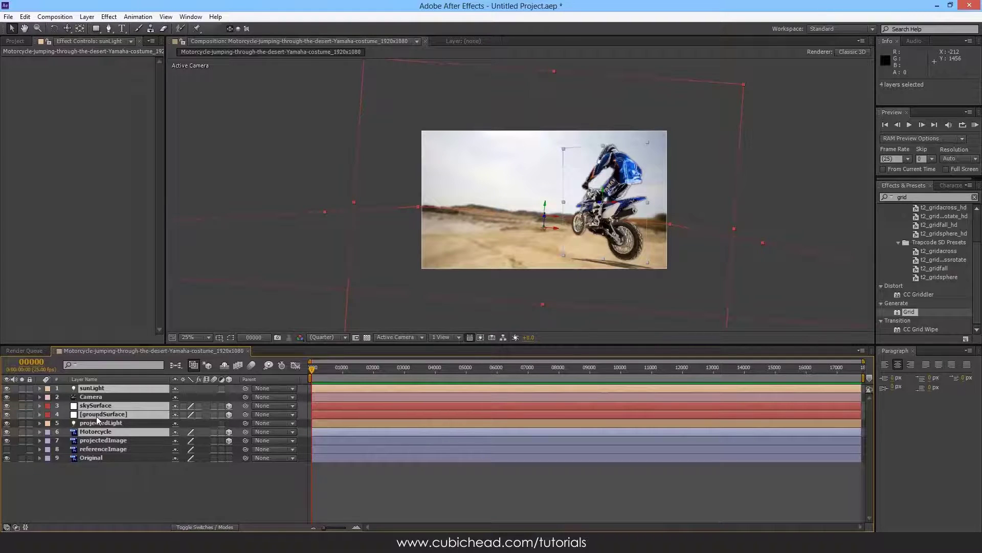
ctrl+click(84, 396)
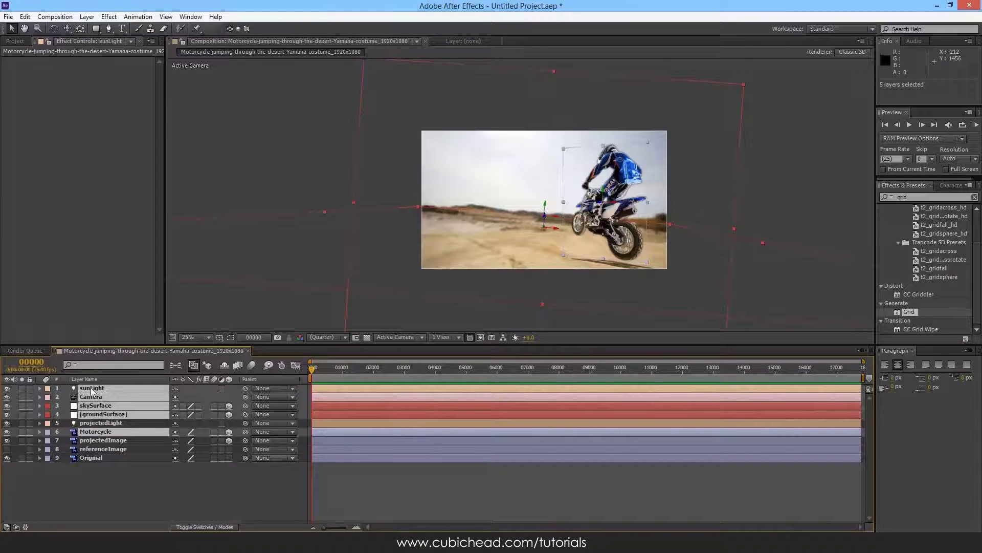
key(ctrl+d)
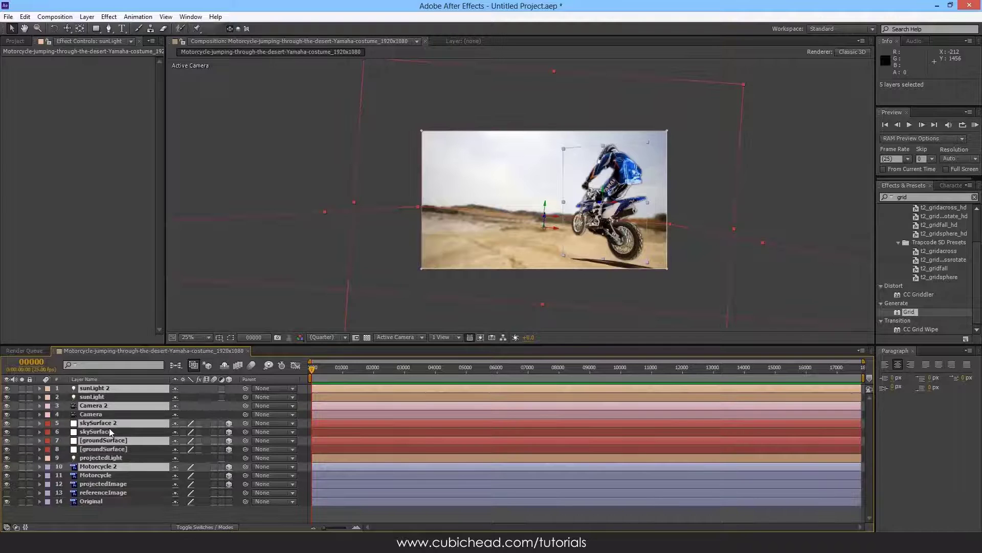
key(ctrl+shift+c)
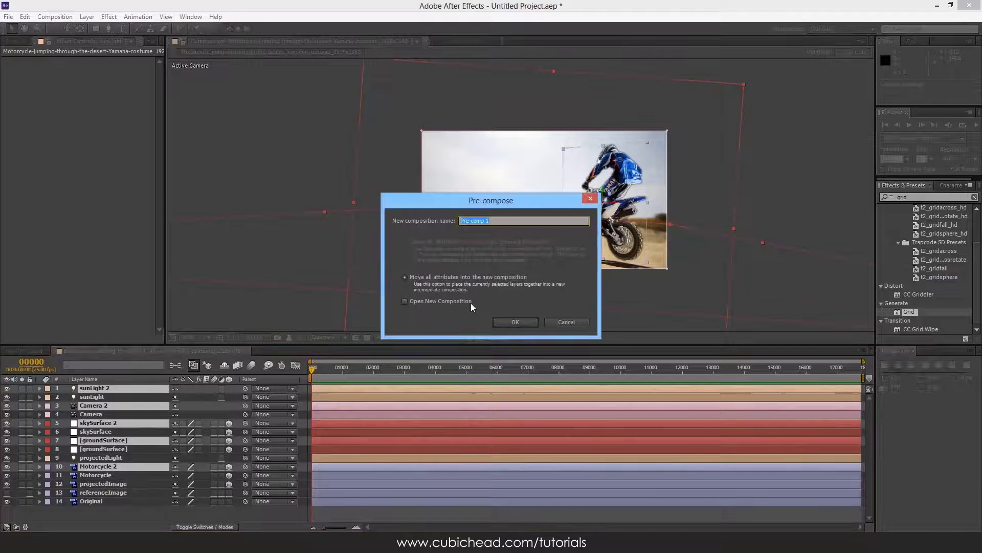
text(shadow_comp)
key(Return)
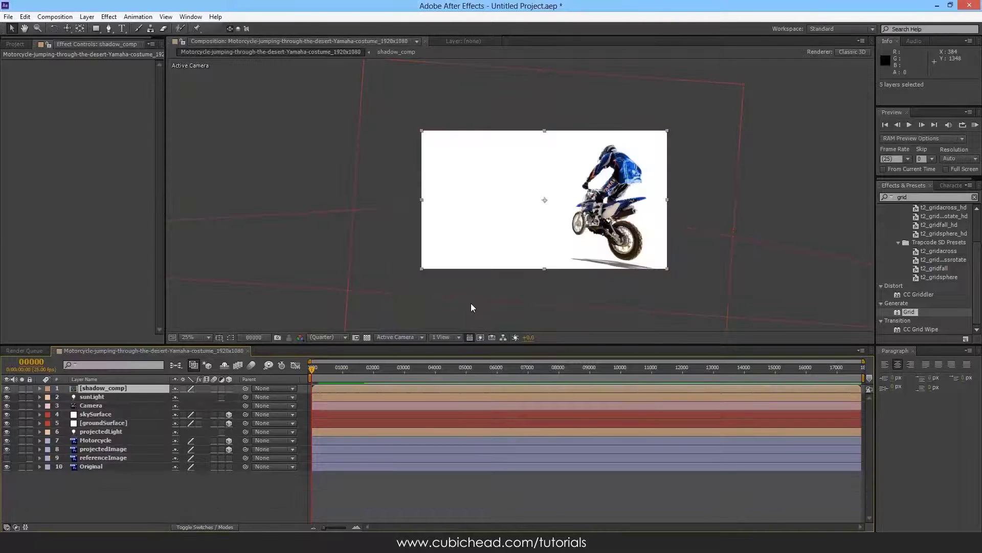
- Inside shadow_comp, set the Motorcycle 2 layer's Casts Shadows material option to Only
double_click(113, 387)
click(96, 424)
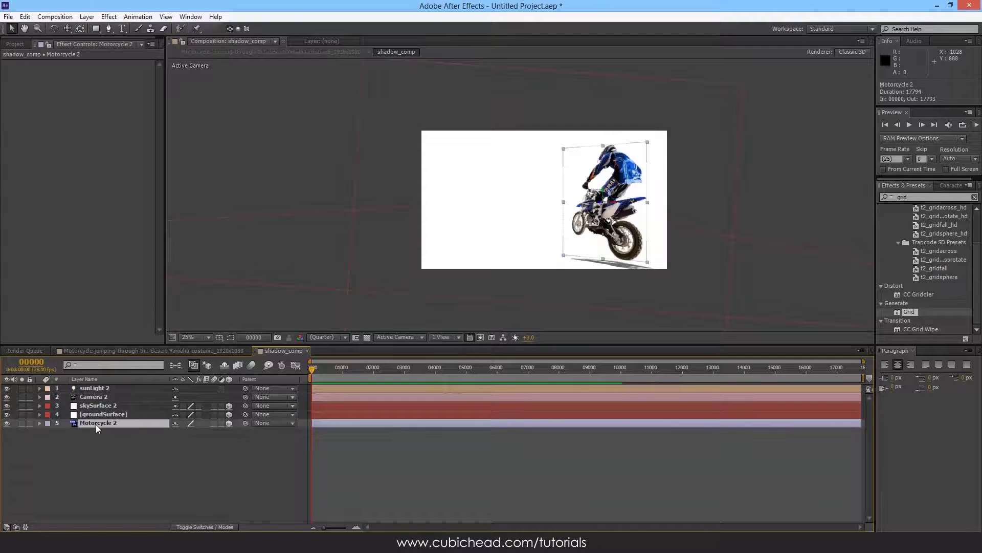
key(a)
key(a)
click(176, 442)
click(176, 442)
click(176, 441)
click(176, 441)
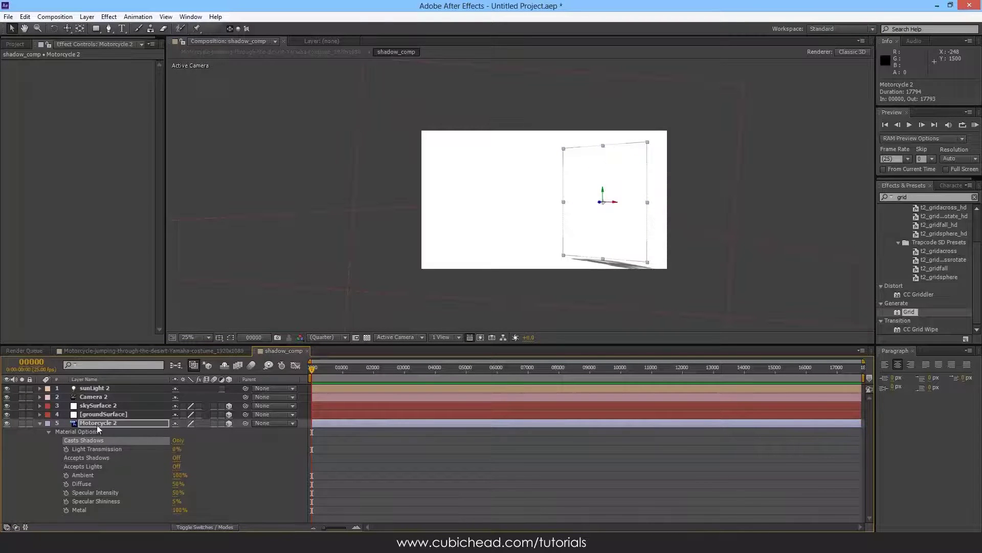
click(40, 423)
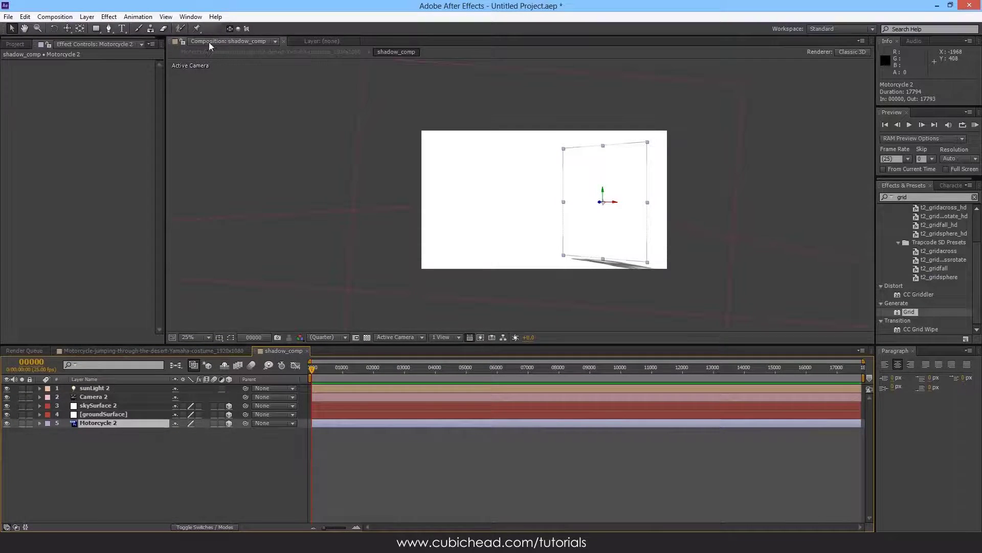
- In the main motorcycle composition, delete the sunLight layer and set shadow_comp's blending mode to Multiply
click(219, 52)
click(90, 397)
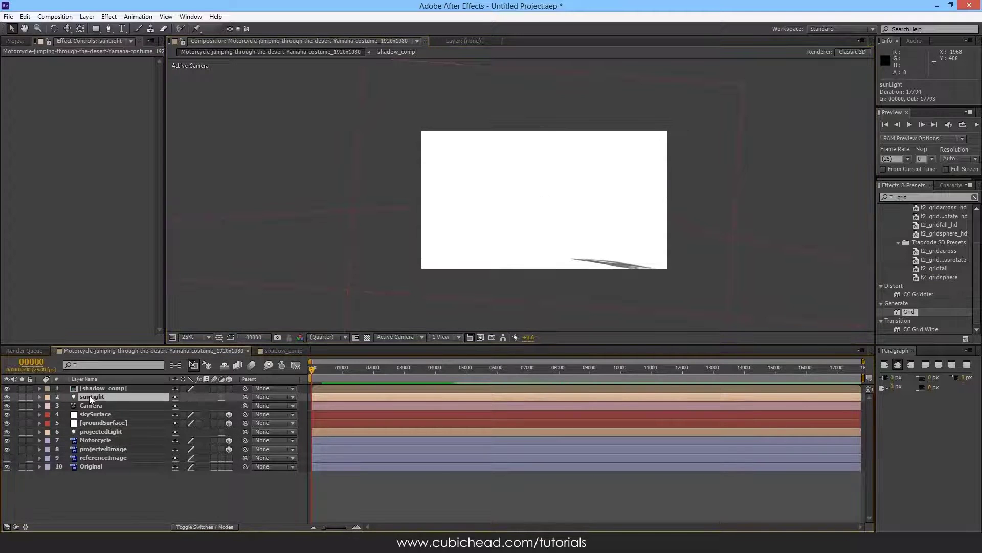
key(Delete)
click(100, 389)
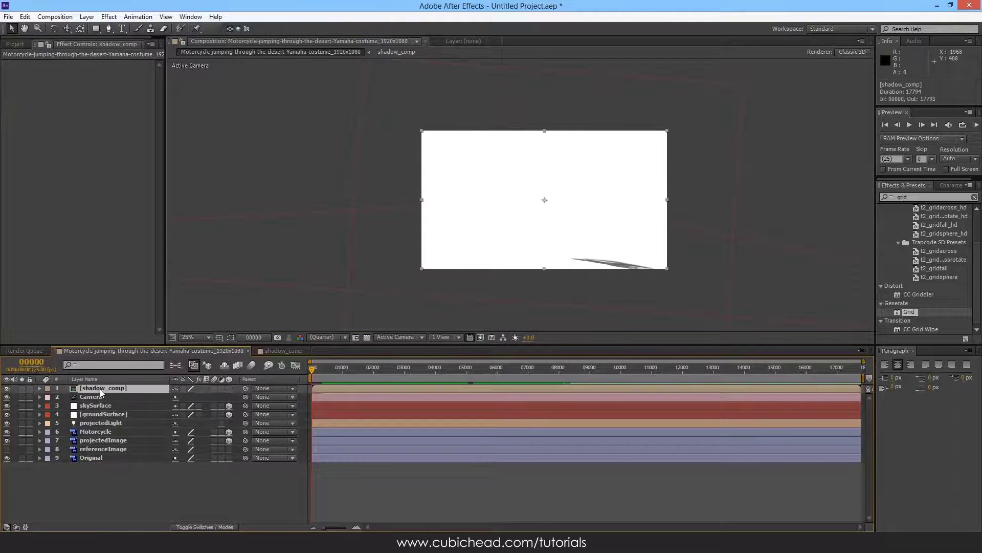
key(F4)
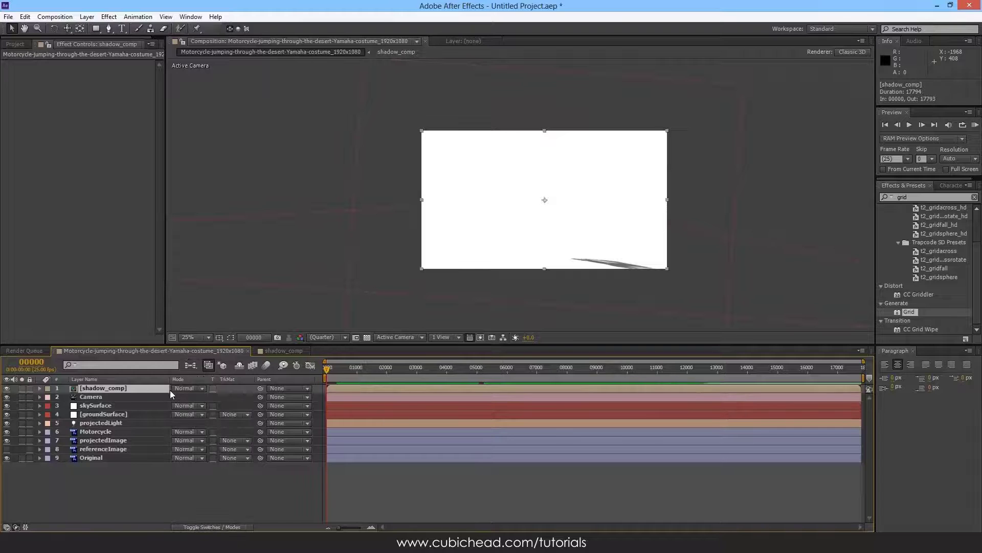
click(189, 388)
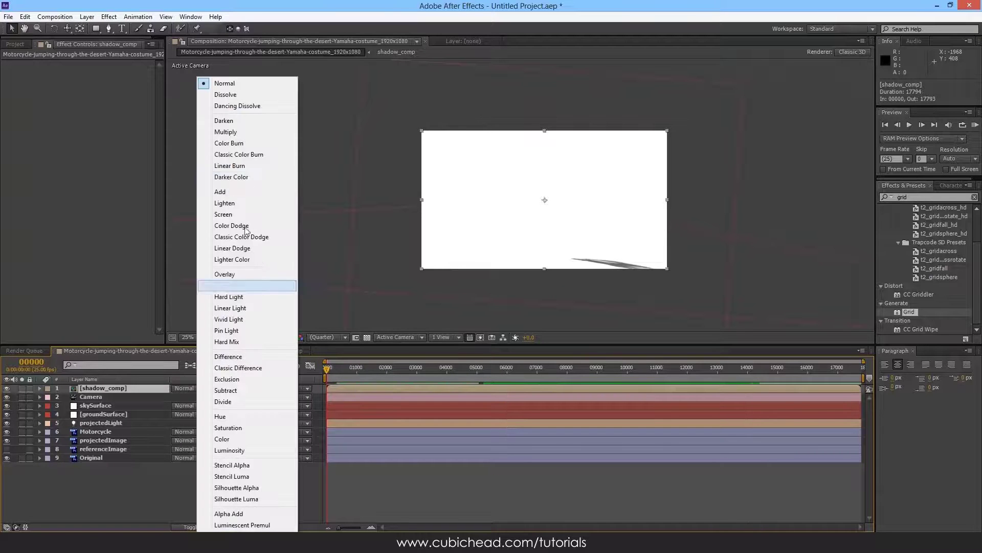
click(227, 131)
click(386, 408)
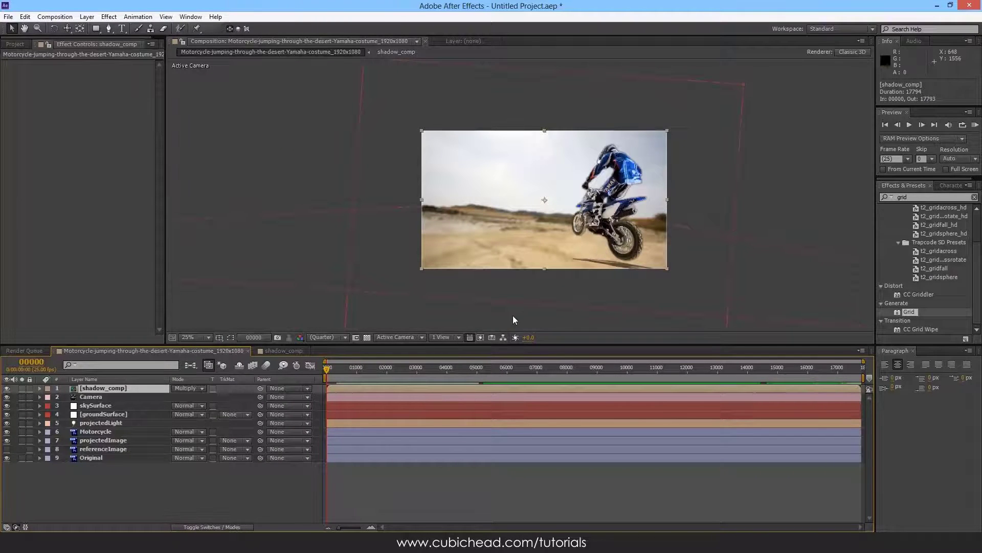
- Turn off Casts Shadows in the main composition's Motorcycle layer material options
key(c)
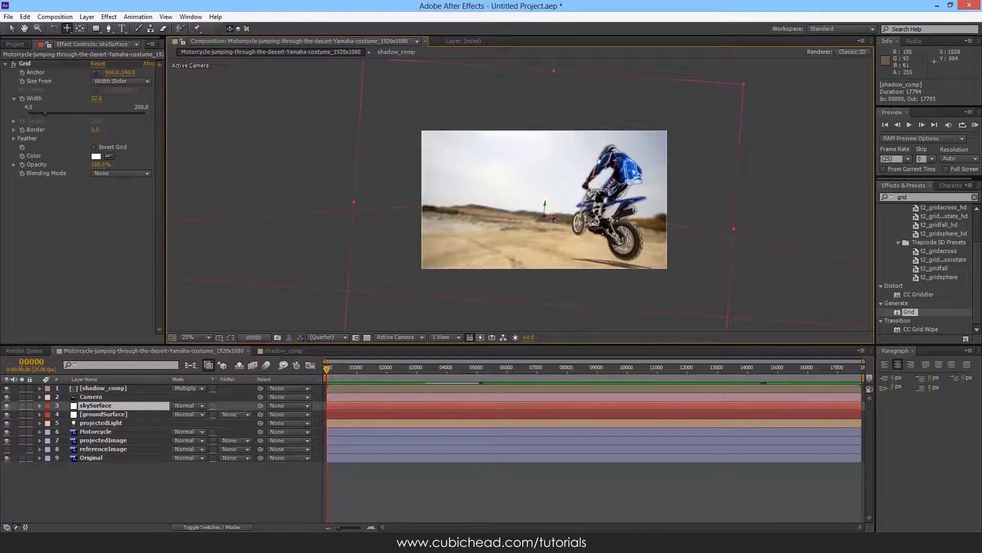
click(95, 431)
key(a)
key(a)
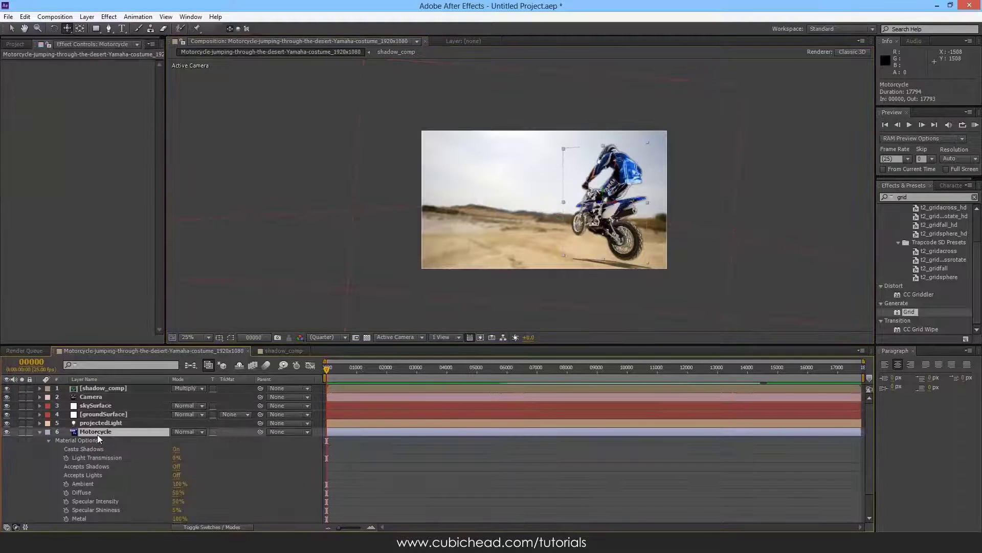
click(176, 449)
- Test the shadow by tracking the camera sideways to about X 660, undoing that move, and tracking it to about X 756
drag(587, 207, 582, 165)
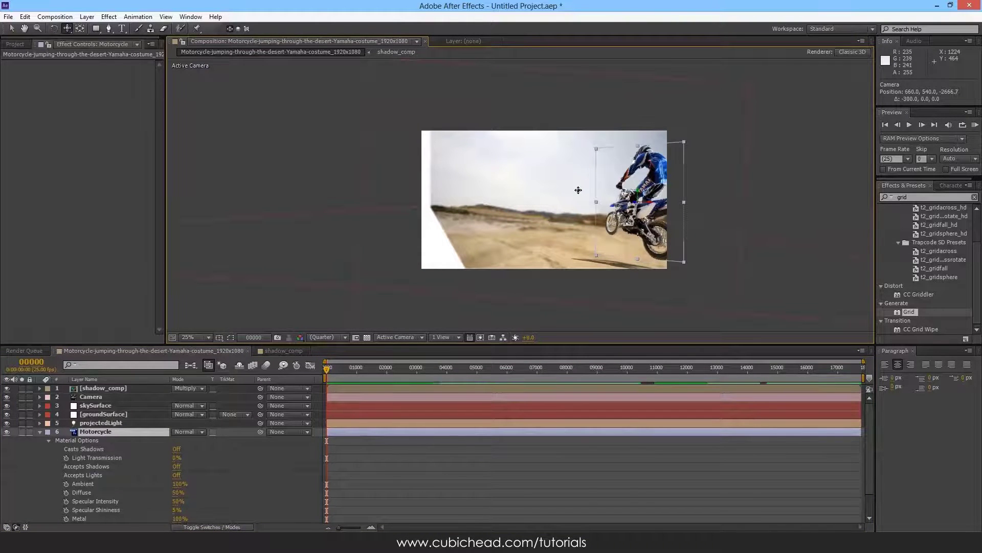
key(ctrl+z)
drag(539, 210, 562, 209)
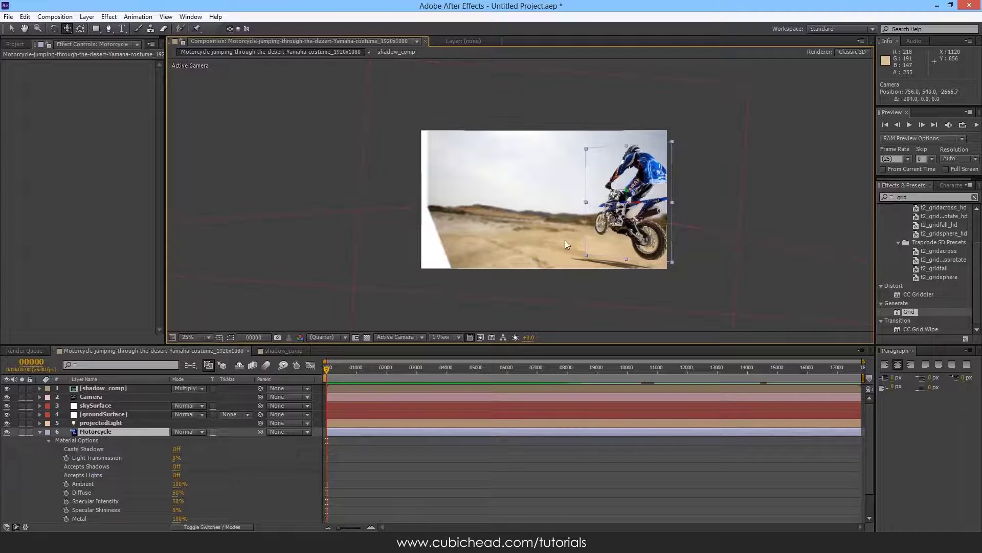
- Undo the sideways camera moves and collapse the Motorcycle layer's properties
key(ctrl+z)
key(v)
drag(616, 204, 596, 204)
key(ctrl+z)
click(36, 435)
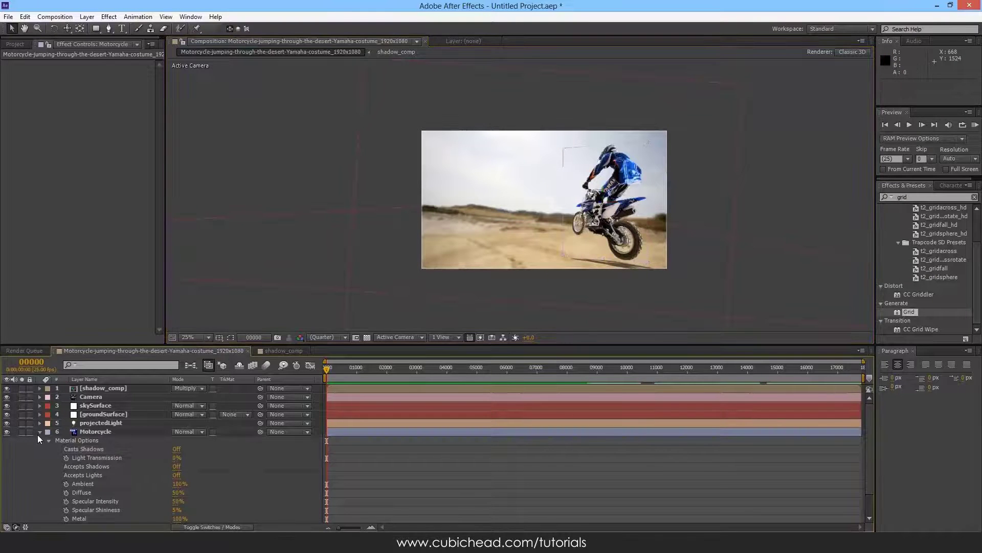
click(39, 431)
mouse_move(259, 432)
mouse_down()
mouse_move(113, 451)
mouse_move(133, 419)
mouse_move(259, 430)
mouse_up()
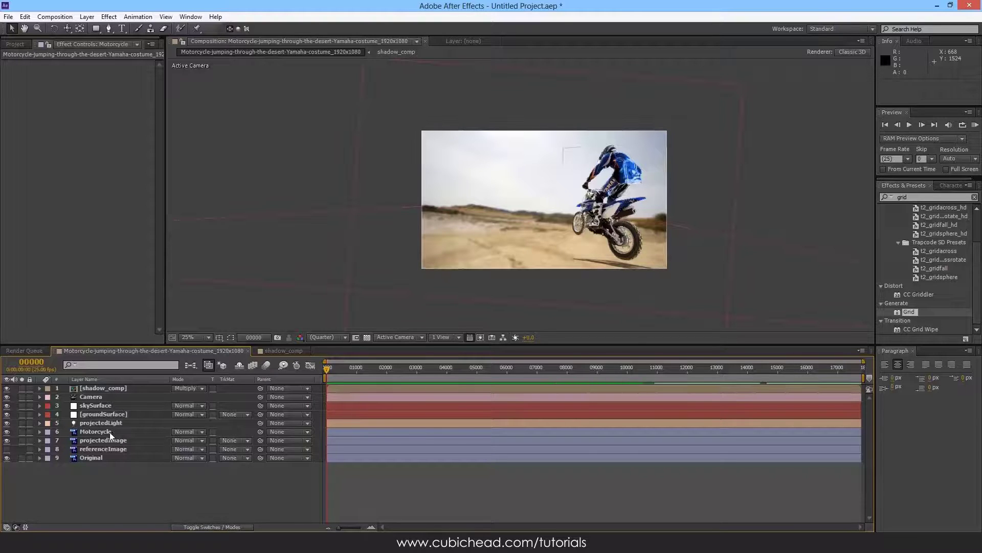
- Rename the motorcycle photo composition as main_comp in the project
click(20, 45)
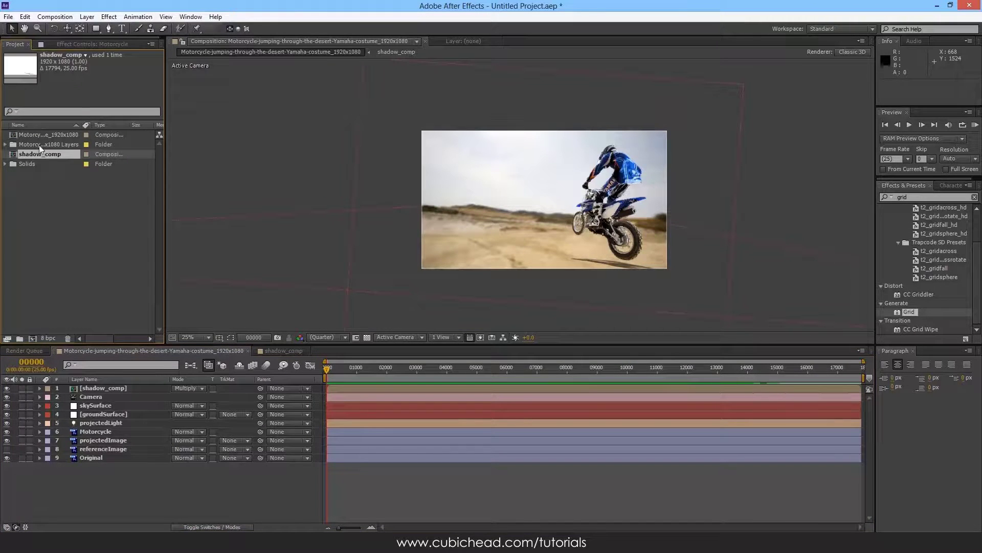
click(47, 133)
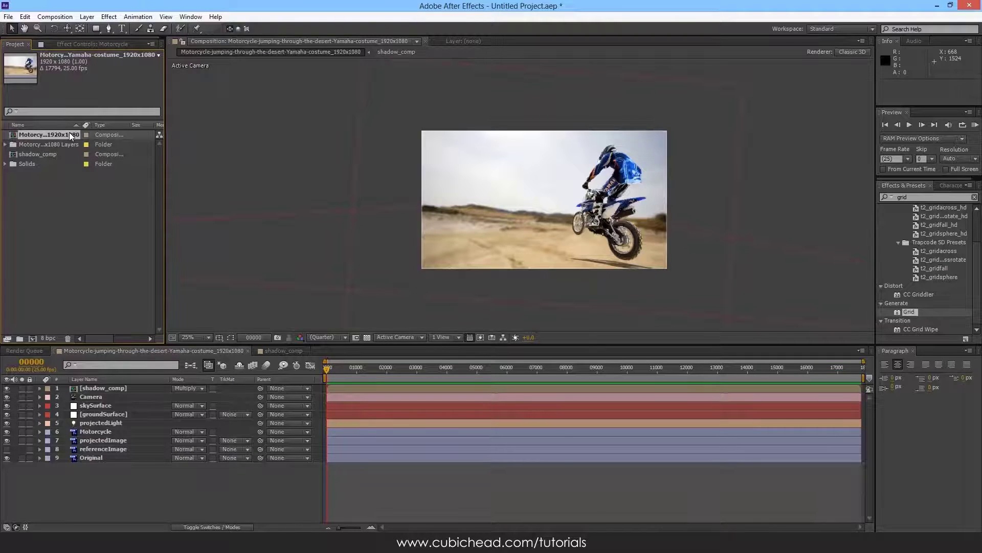
key(Return)
text(main_comp)
key(Return)
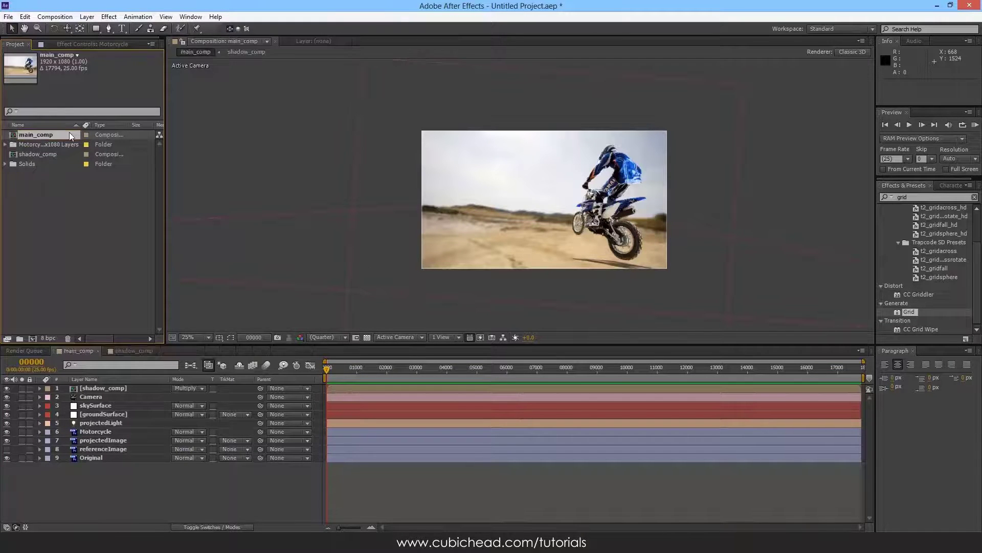
- Open shadow_comp and reveal the Position, Orientation and Rotation properties of its Camera 2 layer
double_click(113, 388)
click(99, 425)
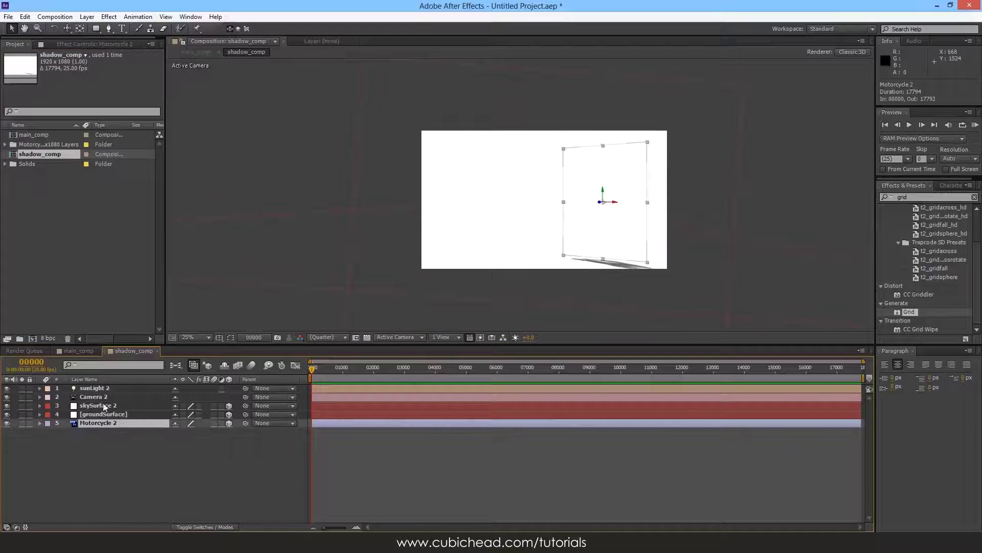
ctrl+click(105, 400)
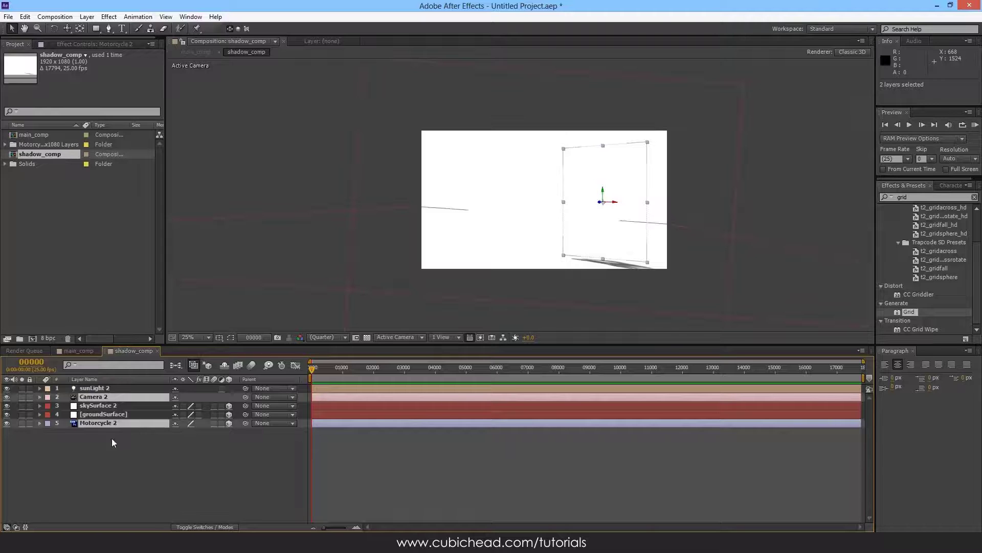
click(112, 436)
click(110, 423)
click(109, 396)
key(p)
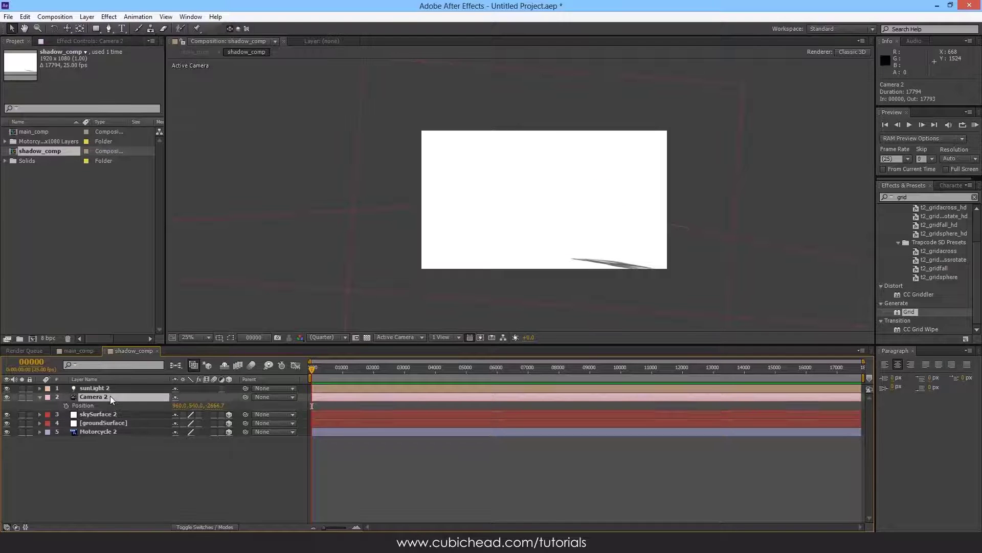
key(shift+r)
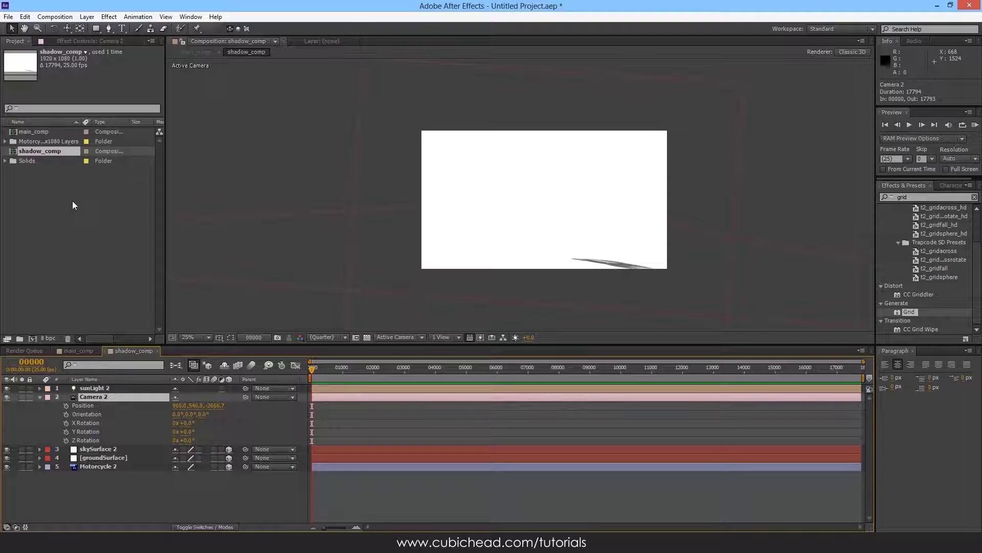
- Link Camera 2's Position to the main camera with the expression comp("main_comp").layer("Camera").position
alt+click(66, 408)
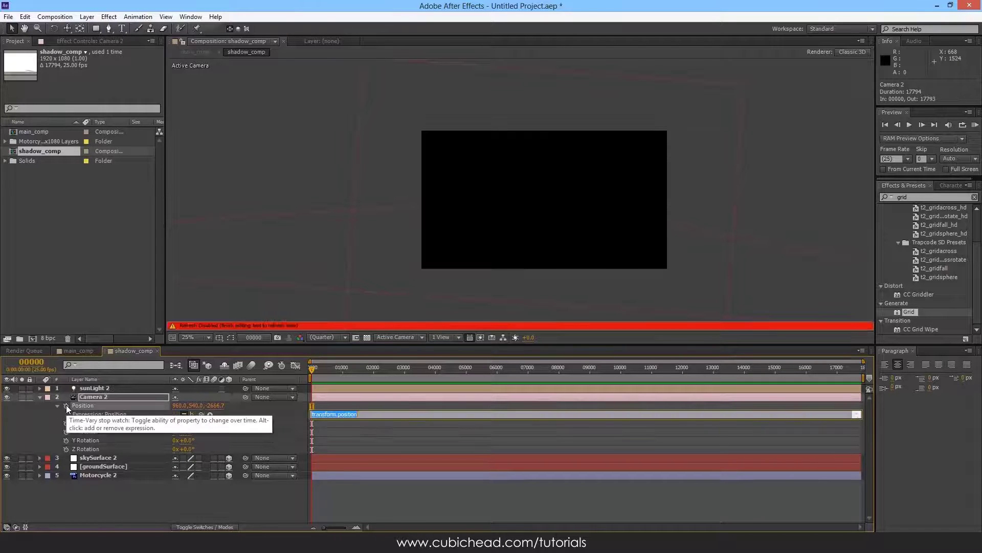
double_click(335, 414)
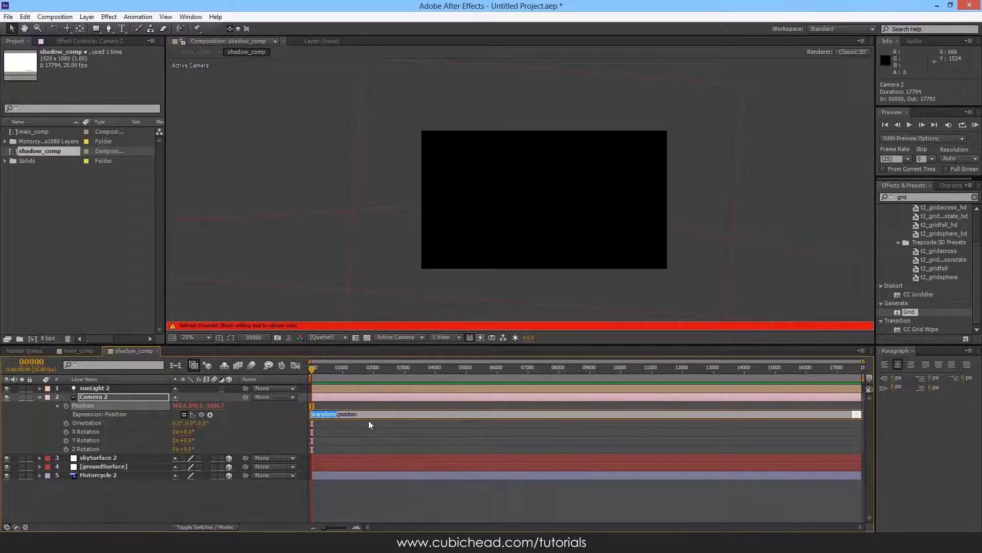
text(comp())
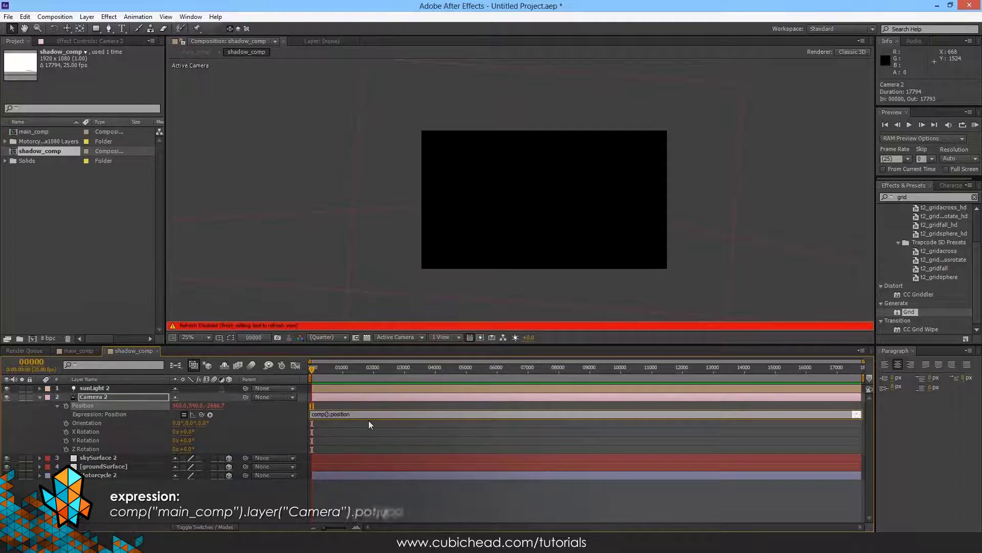
text(.layer)
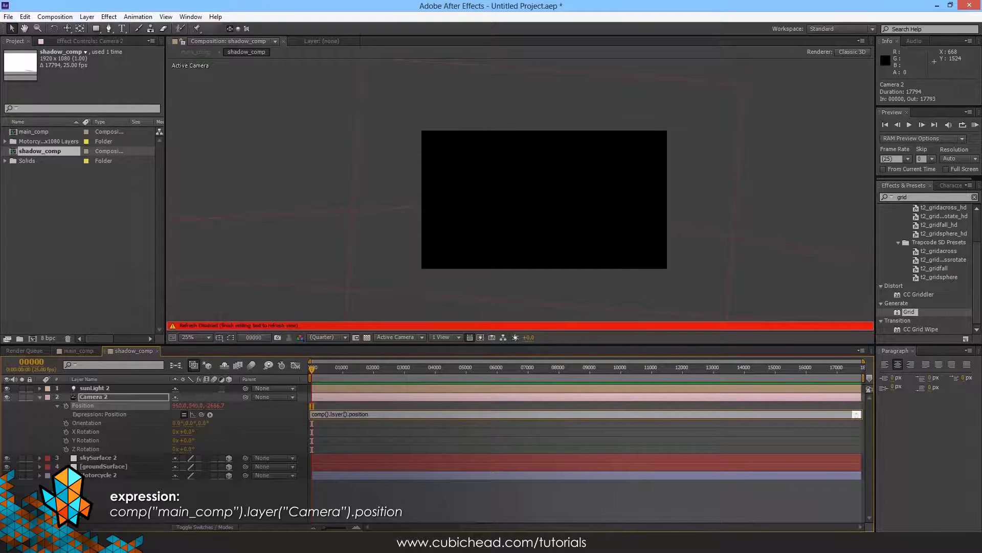
text("")
text(main_com)
key(BackSpace)
key(BackSpace)
key(BackSpace)
key(BackSpace)
text(_comp").layer("Camera)
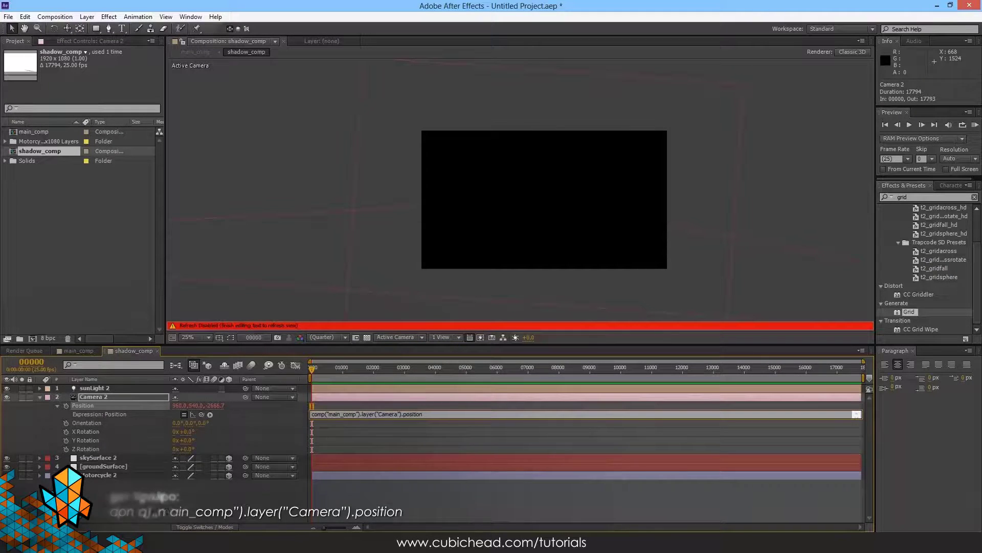
drag(378, 414, 384, 415)
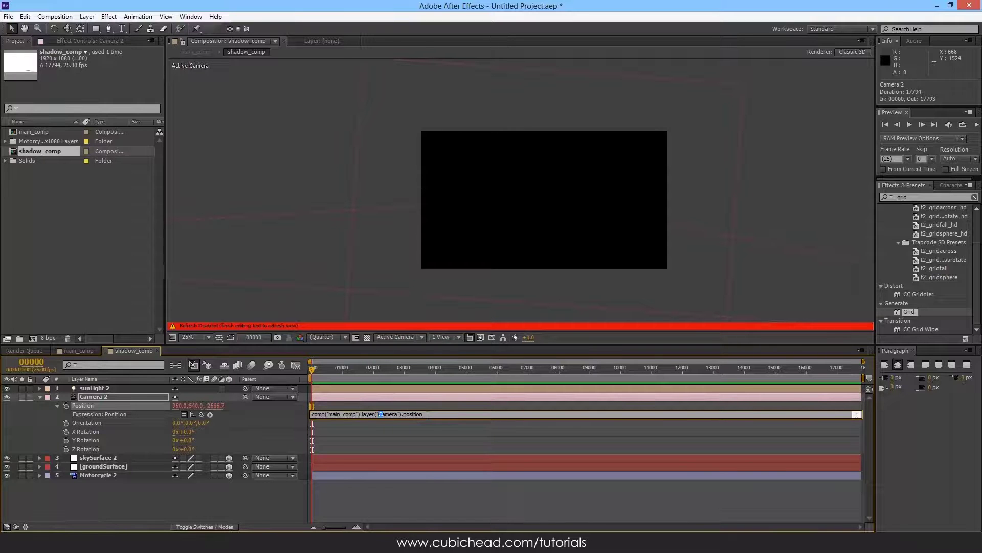
click(424, 426)
- Reuse the position expression's camera reference to give Camera 2's Orientation the expression comp("main_comp").layer("Camera").orientation
click(403, 416)
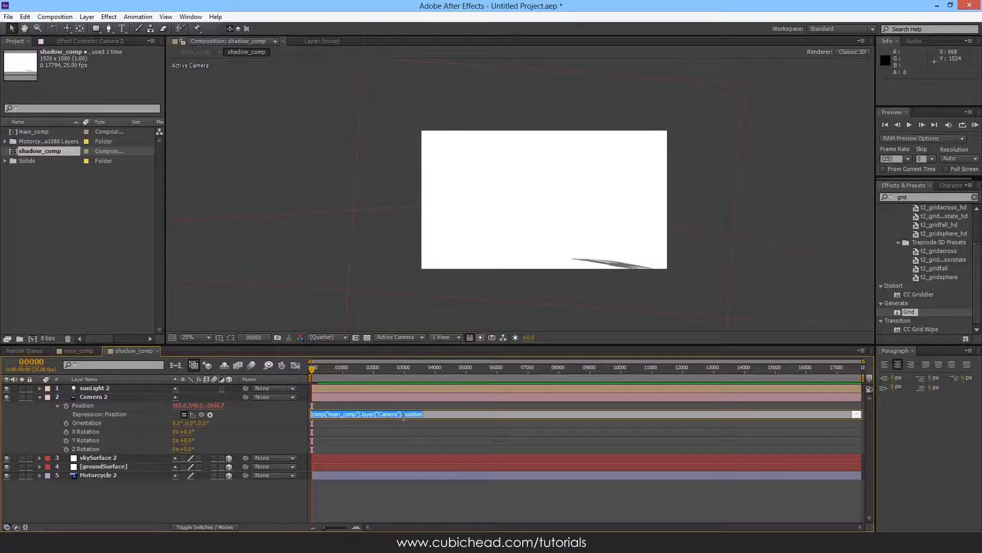
drag(403, 416, 311, 416)
key(ctrl+c)
click(345, 429)
alt+click(66, 422)
key(ctrl+v)
text(.orientation)
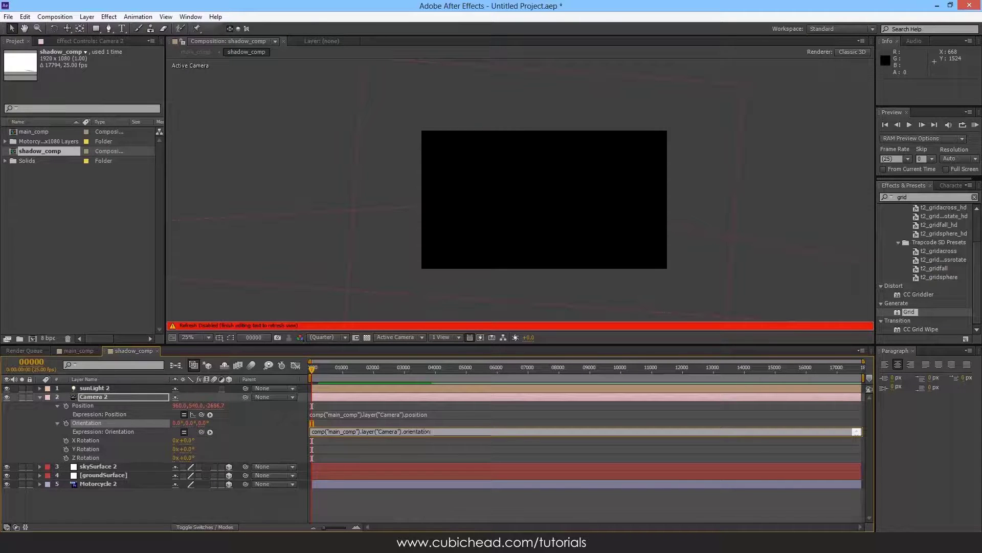
key(Return)
click(359, 452)
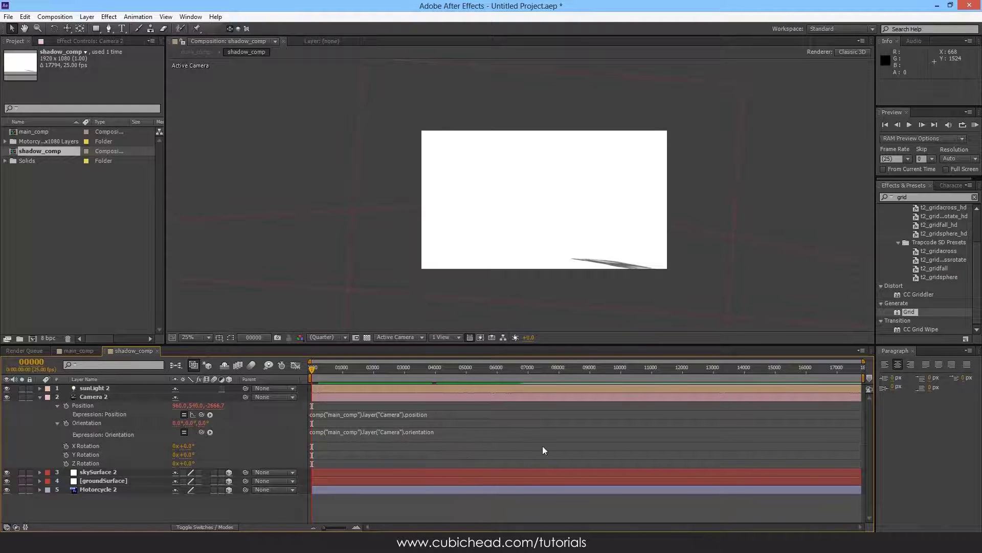
- Try the expression comp("main_comp").layer("Camera").xRotation on Camera 2's X Rotation
alt+click(66, 446)
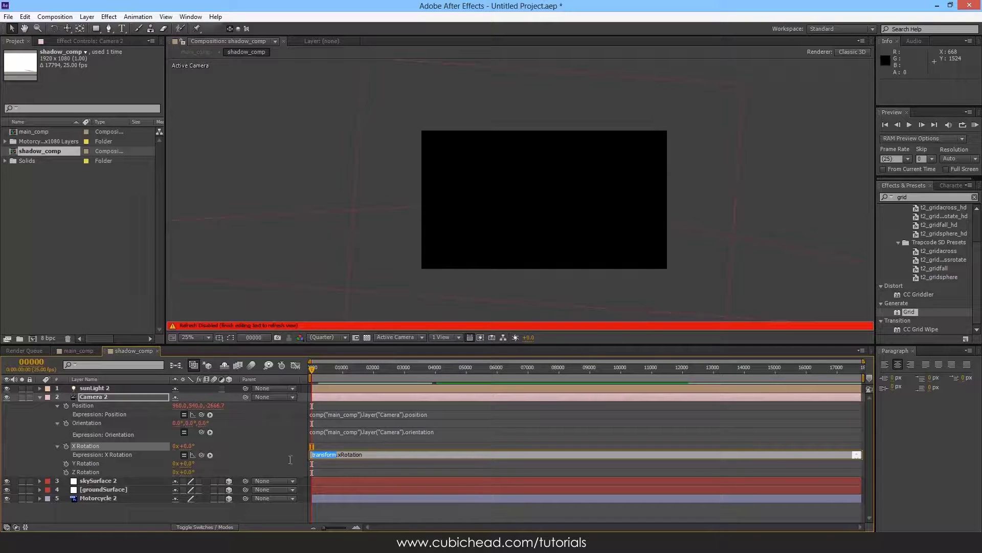
key(ctrl+v)
key(ctrl+a)
key(ctrl+c)
key(ctrl+z)
key(Home)
key(ctrl+shift+Right)
key(ctrl+v)
click(393, 435)
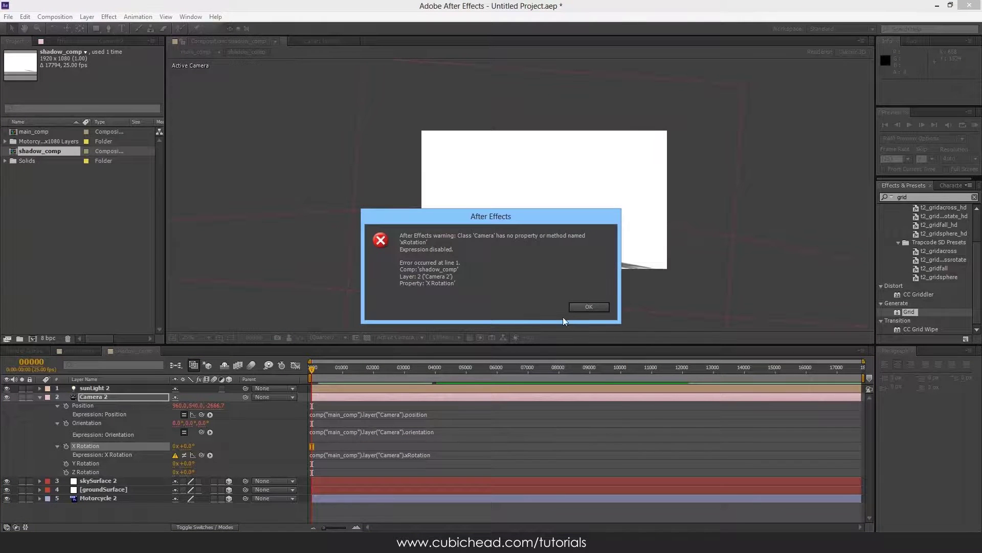
click(589, 306)
- Correct Camera 2's X Rotation expression to comp("main_comp").layer("Camera").rotationX
click(405, 455)
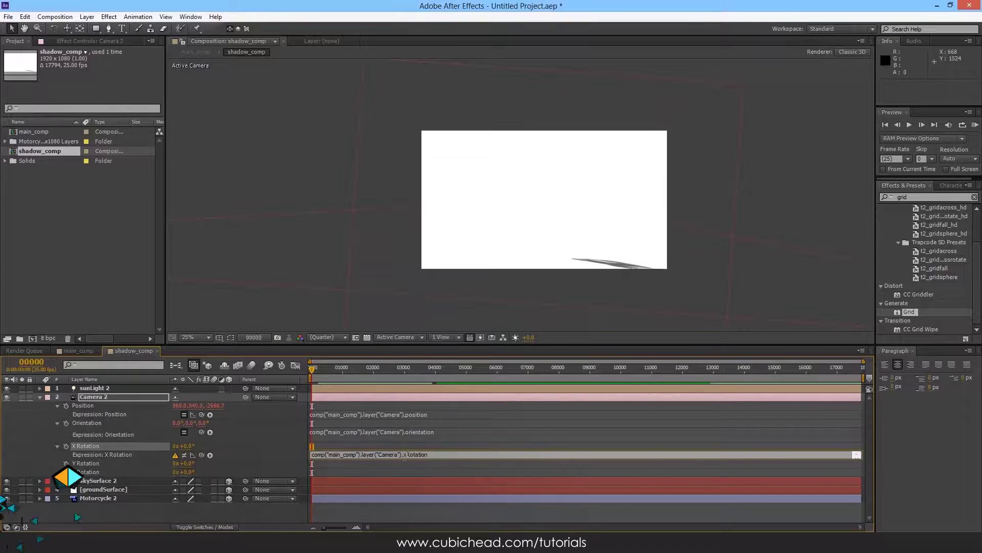
drag(404, 455, 448, 456)
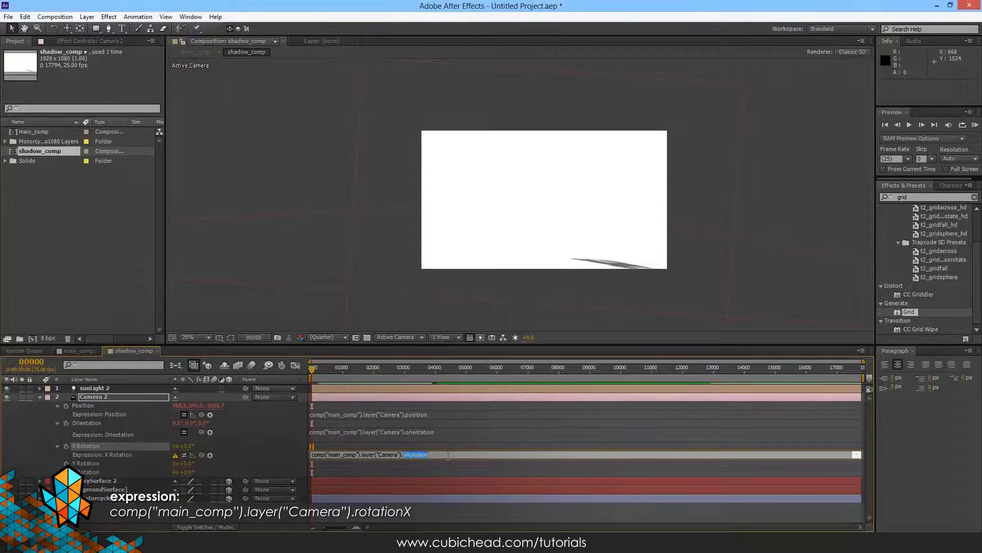
text(rotation)
key(KP_Enter)
- Give Camera 2's Y Rotation the expression comp("main_comp").layer("Camera").rotationY
click(402, 455)
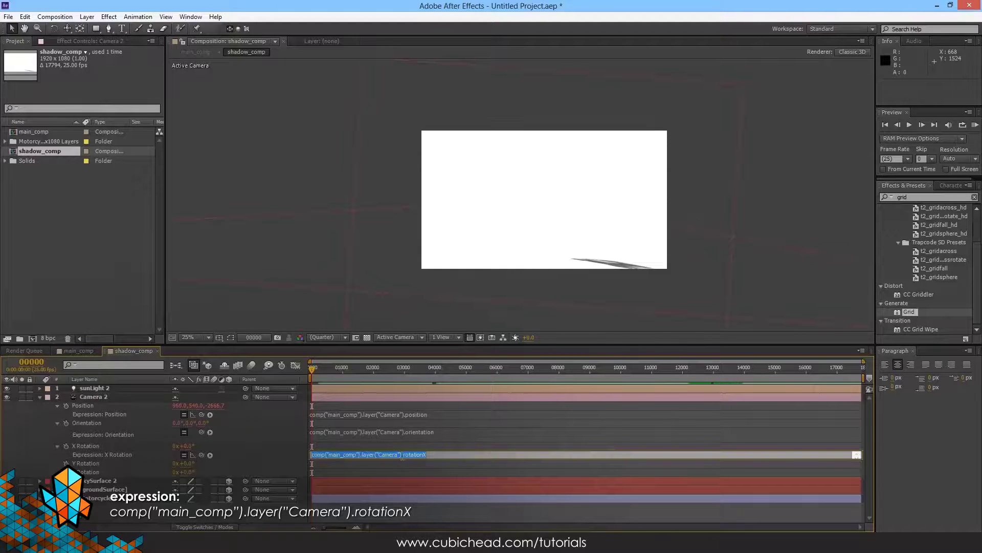
click(87, 463)
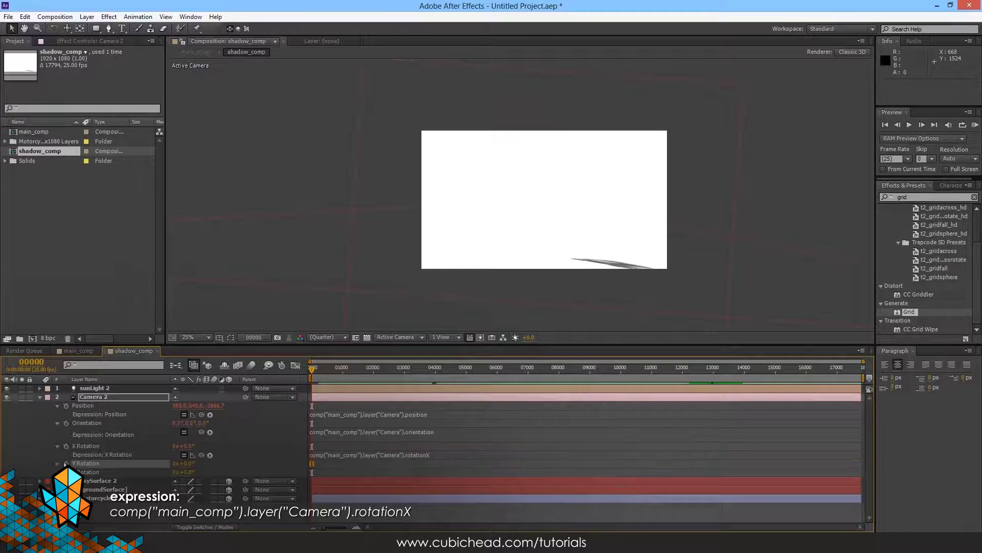
alt+click(66, 463)
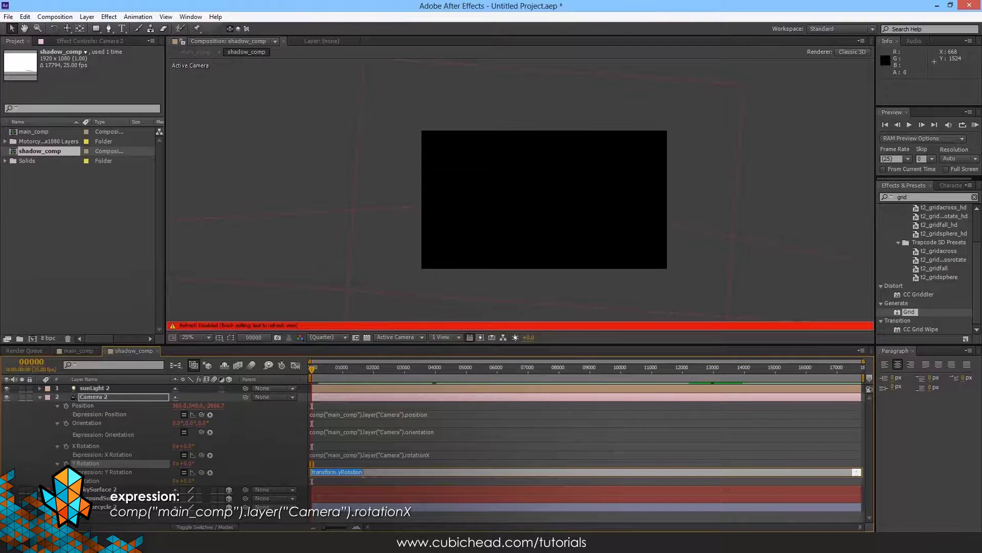
key(ctrl+v)
text(.rotat)
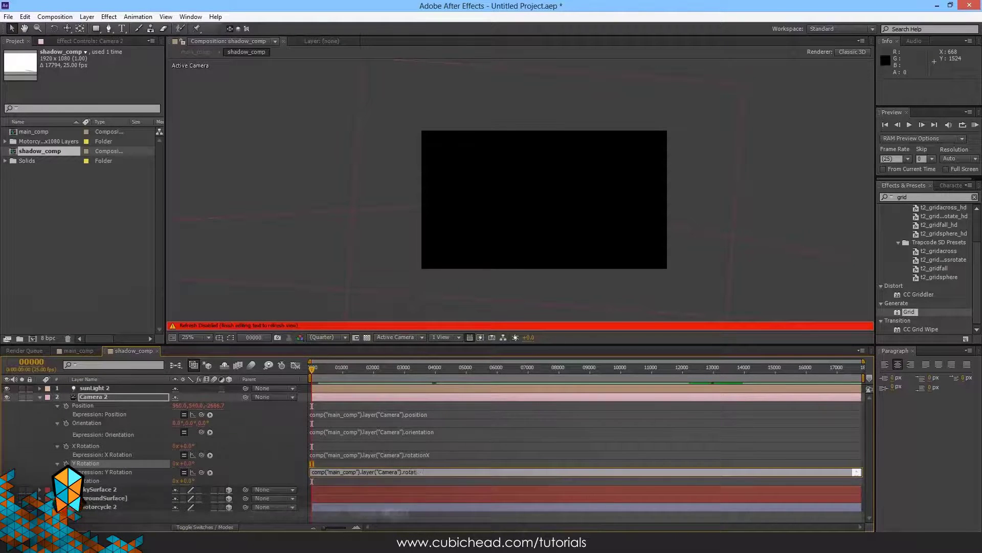
text(ionY)
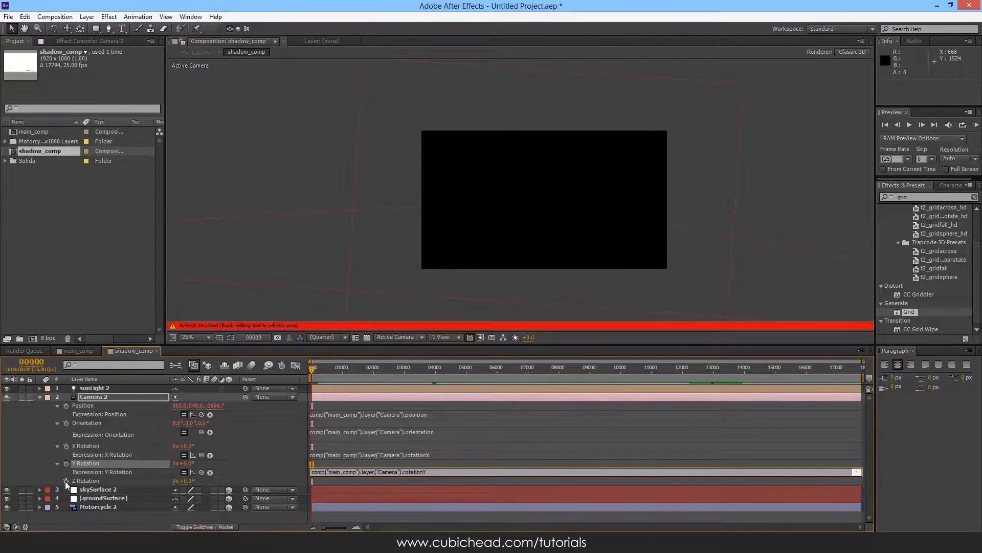
- Give Camera 2's Z Rotation the expression comp("main_comp").layer("Camera").rotationZ
alt+click(65, 481)
key(ctrl+v)
text(.rotationZ)
click(455, 463)
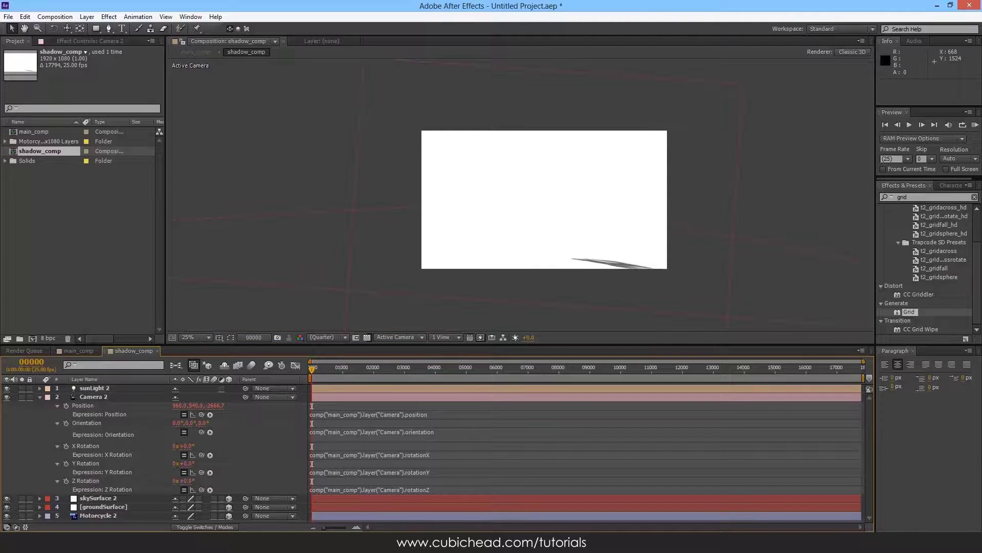
- Reveal Camera 2's Point of Interest and link it with the expression comp("main_comp").layer("Camera").pointOfInterest
click(121, 398)
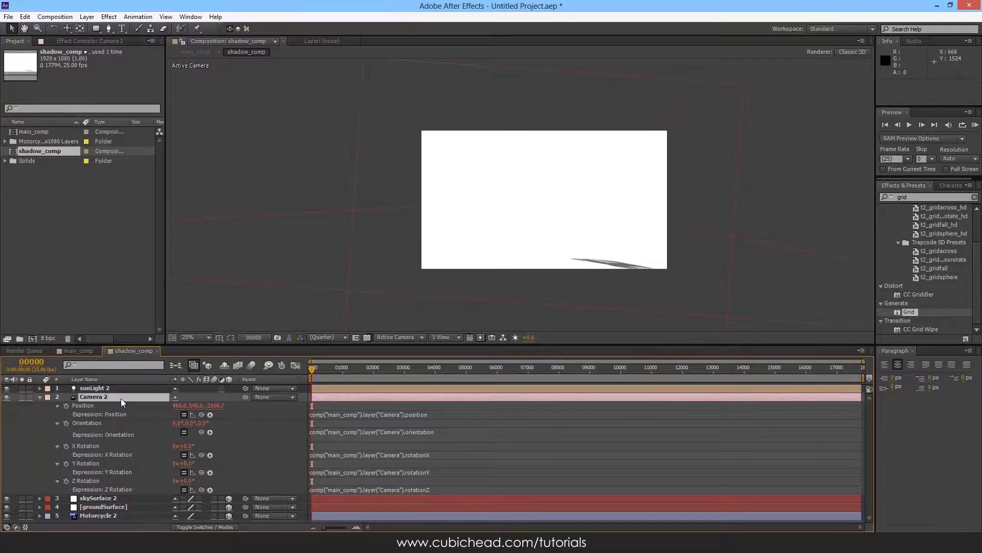
key(shift+a)
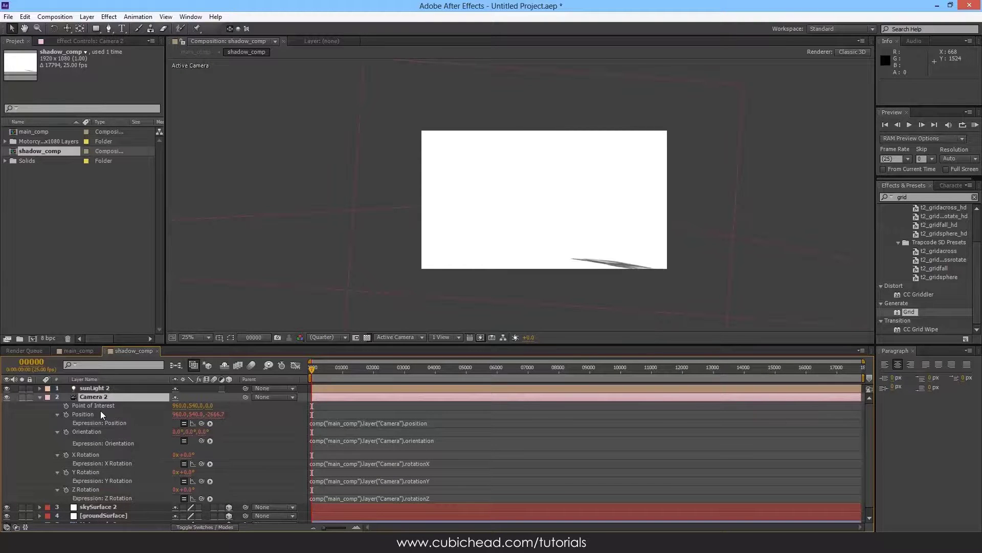
alt+click(65, 406)
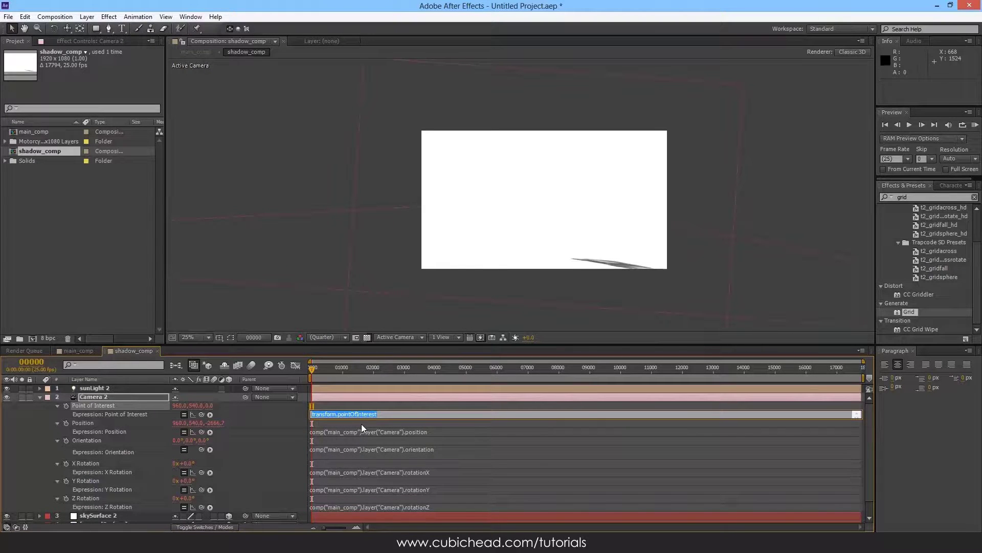
text(comp("main_comp").layer("Camera").pointOfInterest)
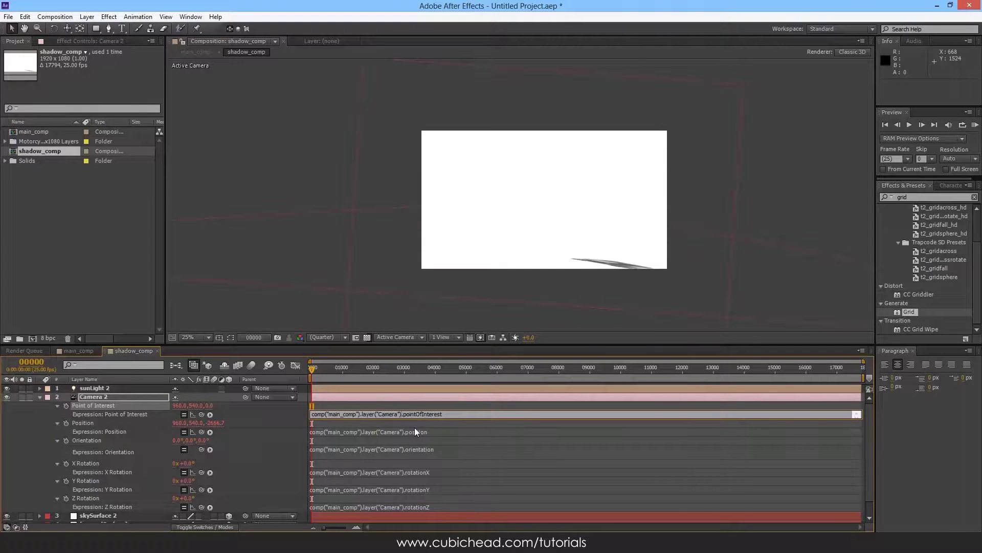
click(433, 424)
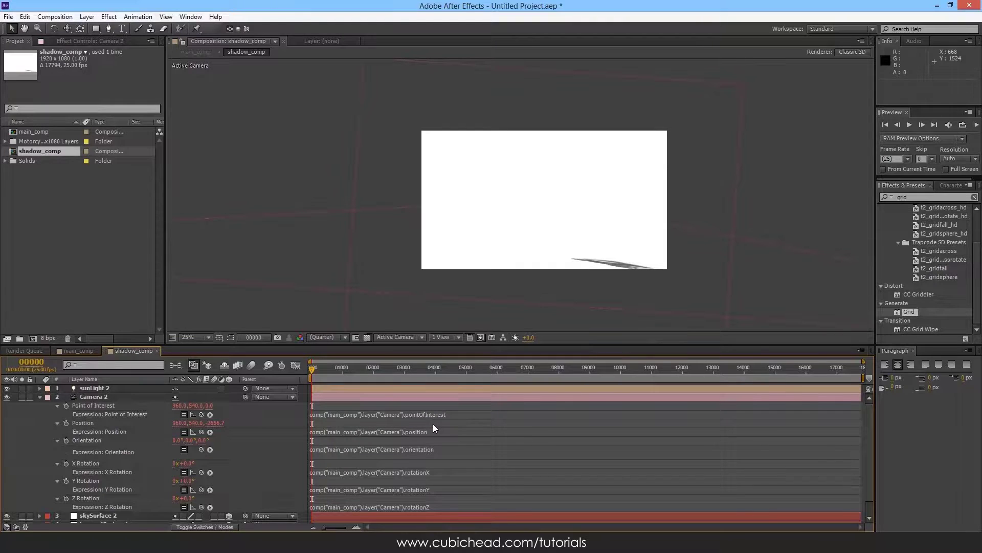
- Return to main_comp, test the linked shadow by tracking the camera sideways to about X 668, and undo the test moves
click(196, 53)
key(y)
drag(543, 184, 573, 204)
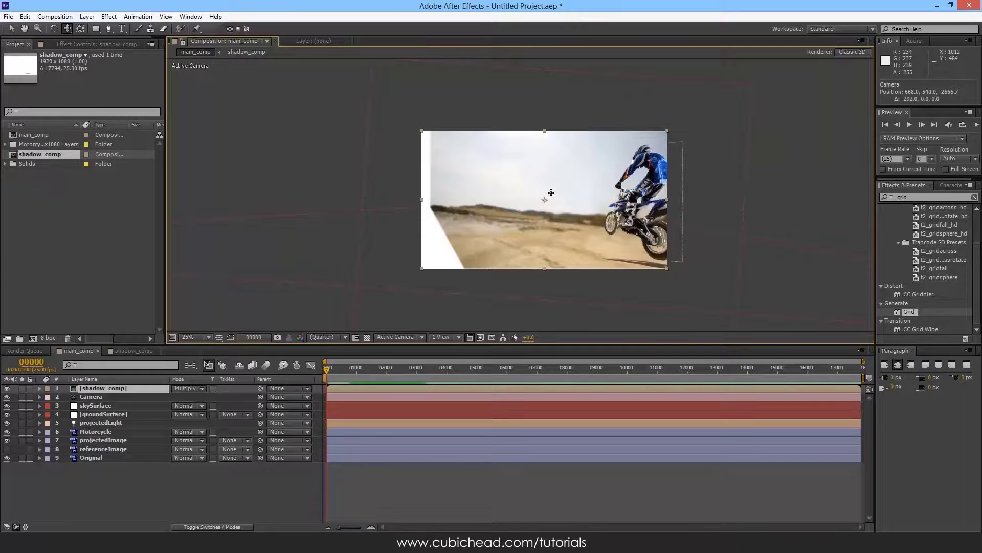
key(ctrl+z)
drag(594, 199, 596, 193)
key(ctrl+z)
key(v)
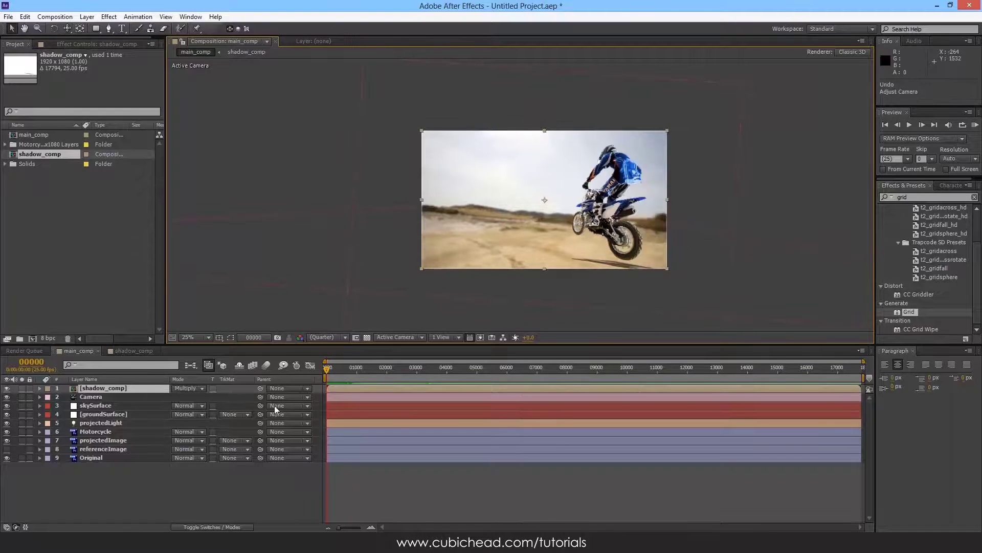
- Test whether the shadow follows by moving the Motorcycle layer slightly in main_comp, and undo the move
click(86, 432)
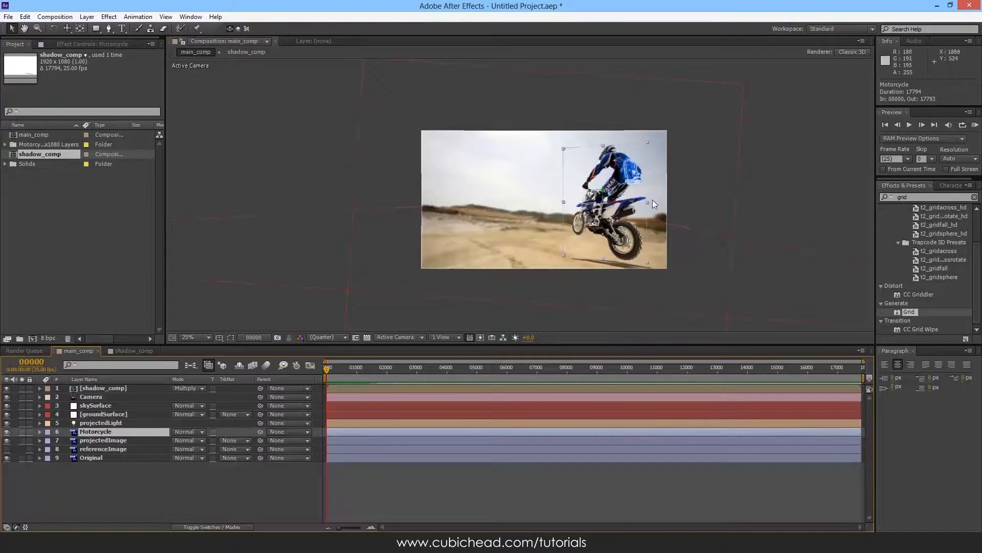
drag(619, 206, 616, 219)
key(ctrl+z)
- In shadow_comp, reveal Motorcycle 2's position and rotation properties and give Position the expression comp("main_comp").layer("Motorcycle").position
double_click(100, 388)
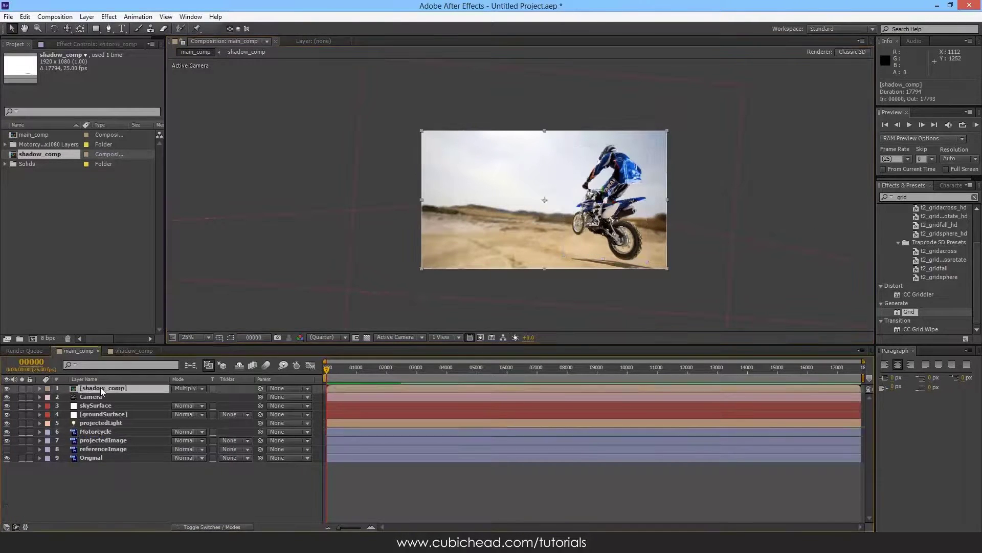
click(40, 397)
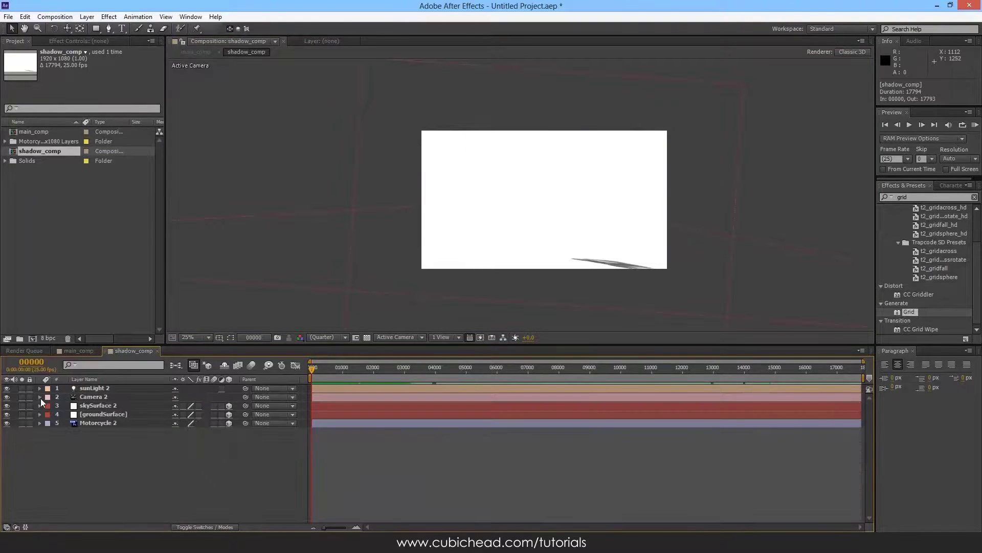
click(92, 424)
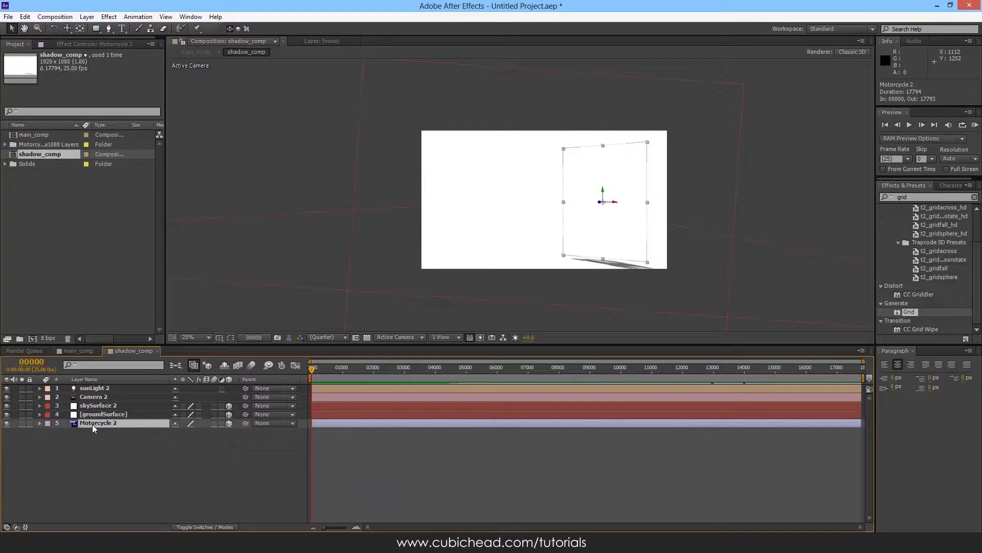
key(p)
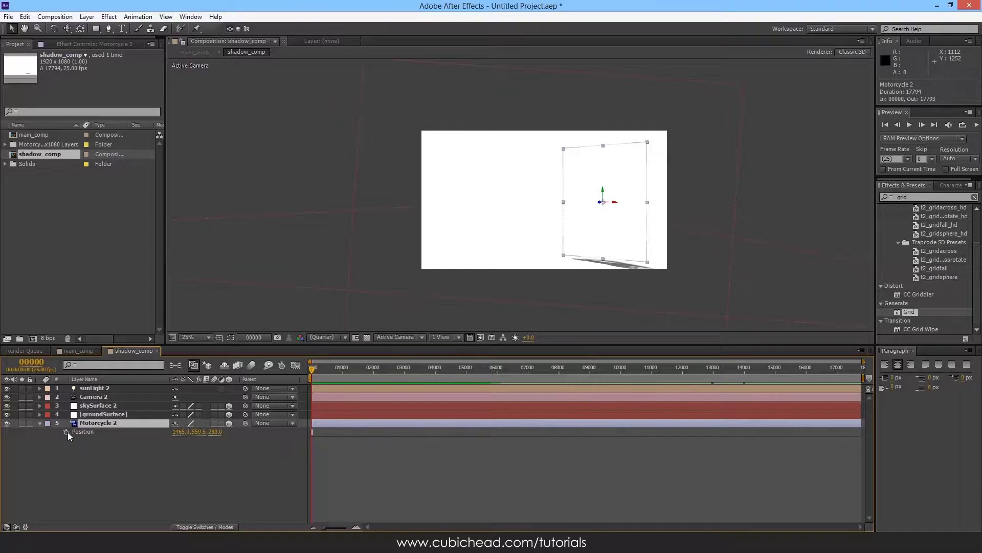
key(shift+r)
alt+click(66, 433)
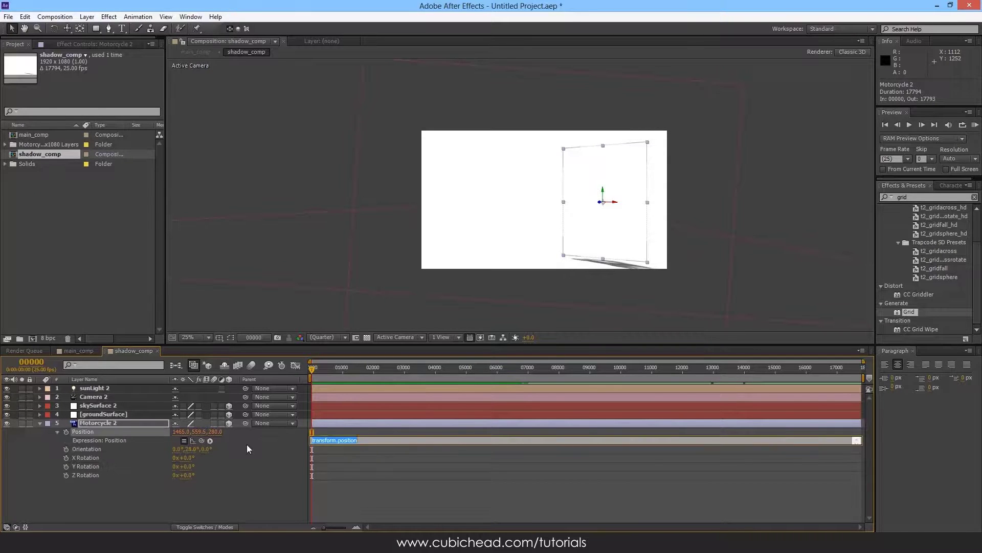
text(comp("main_comp").layer("Camera"))
drag(379, 441, 399, 441)
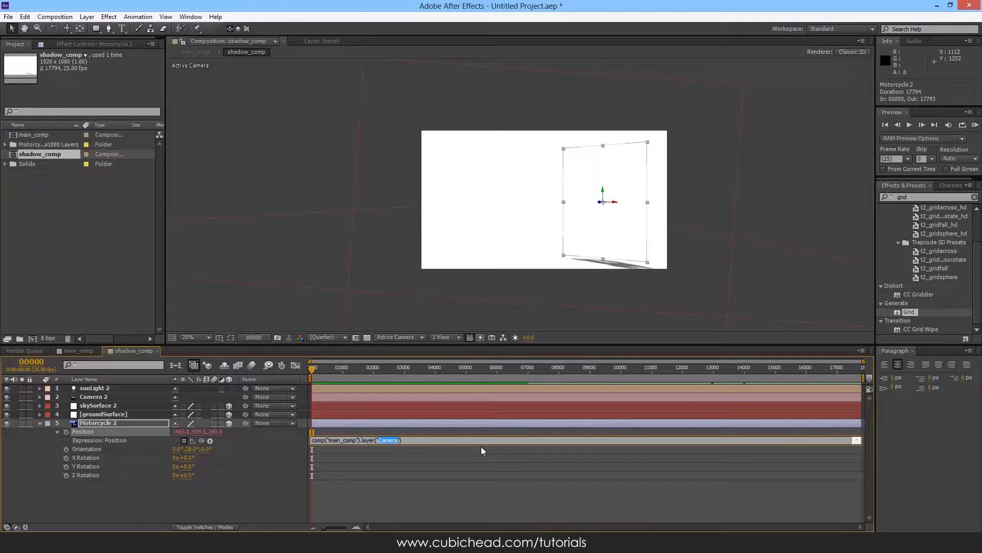
text(Motorcycle)
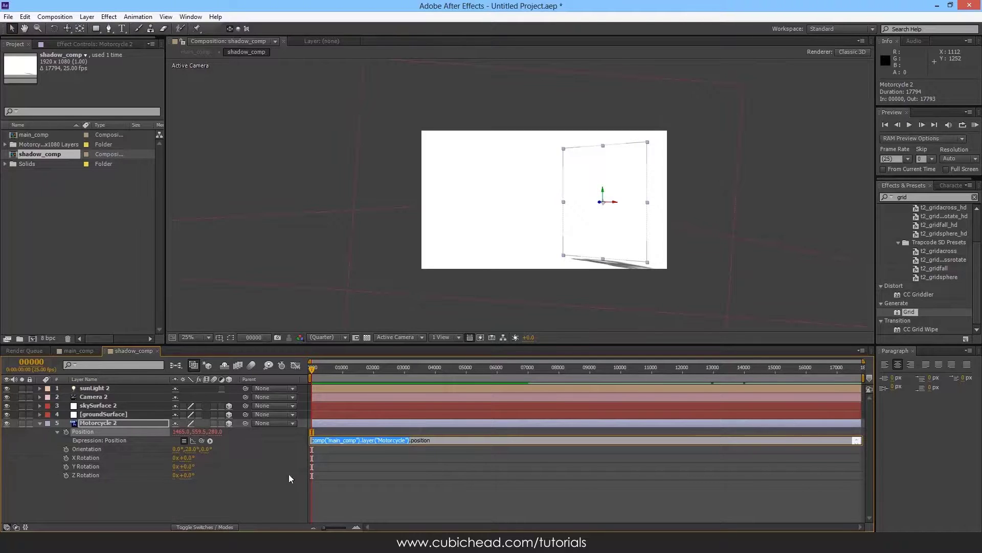
click(349, 505)
- Give Motorcycle 2's Orientation the expression comp("main_comp").layer("Motorcycle").orientation
alt+click(66, 448)
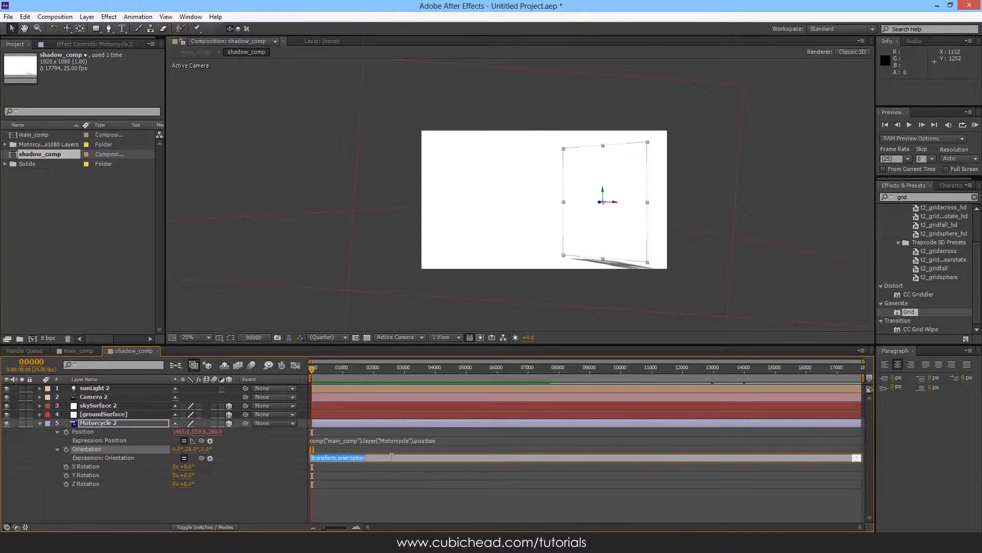
text(comp("main_comp").layer("Motorcycle").orientation)
click(370, 502)
- Give Motorcycle 2's X Rotation the expression comp("main_comp").layer("Motorcycle").rotationX
alt+click(66, 466)
text(comp("main_comp").layer("Motorcycle"))
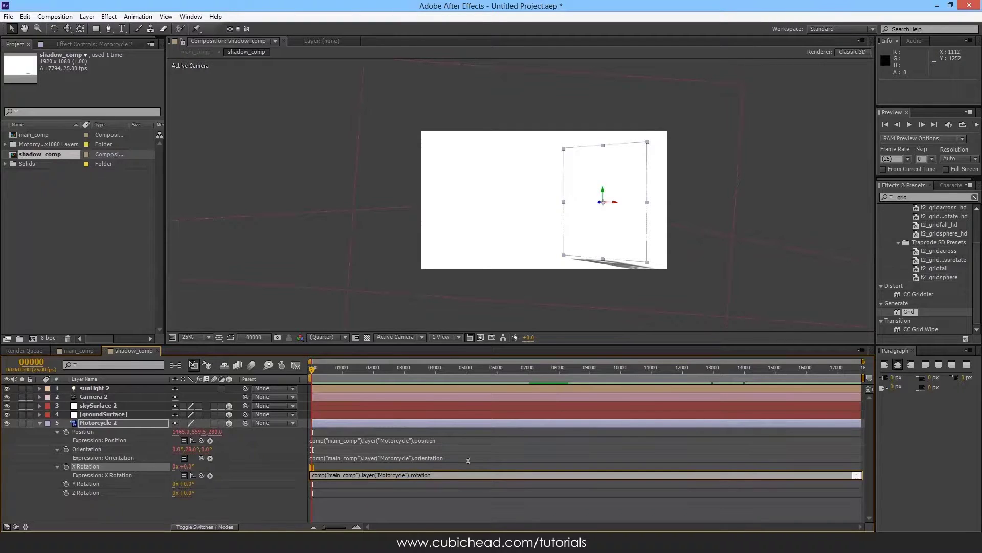
click(90, 483)
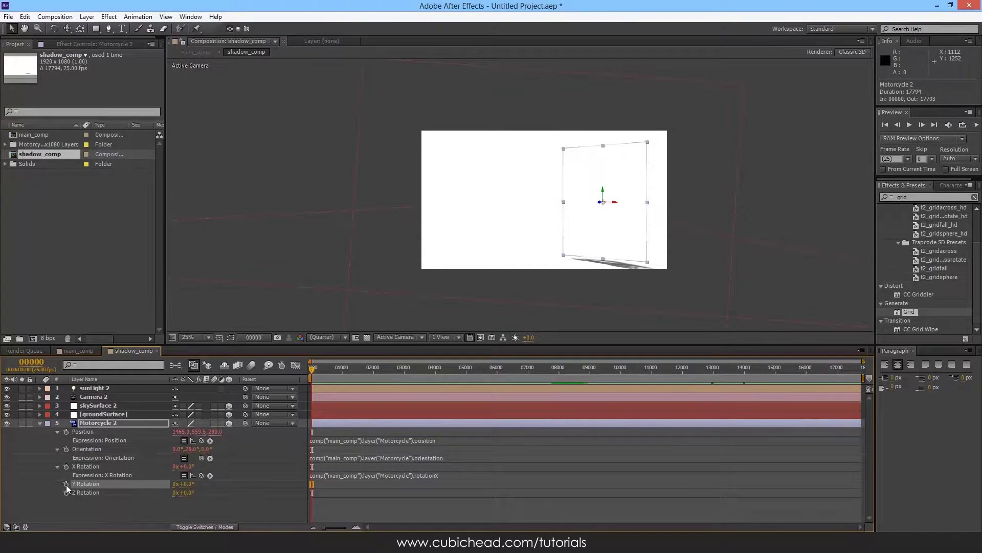
- Give Motorcycle 2's Y Rotation the expression comp("main_comp").layer("Motorcycle").rotationY
alt+click(66, 484)
text(comp("main_comp").layer("Motorcycle"))
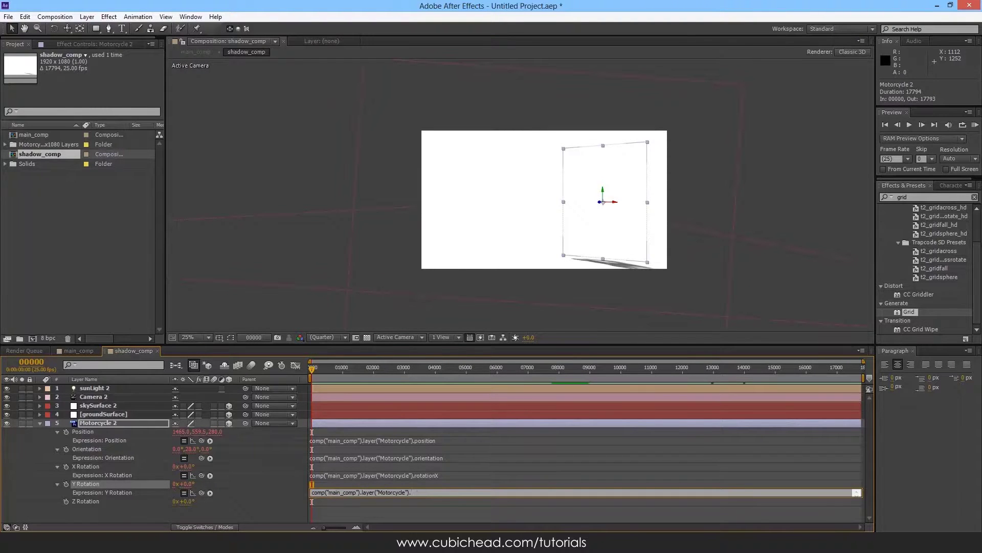
click(476, 467)
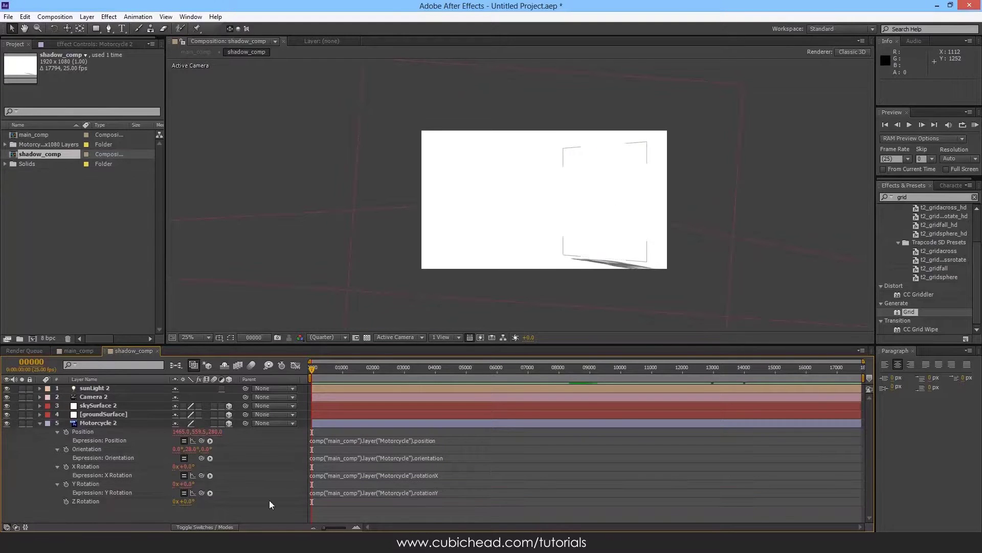
- Give Motorcycle 2's Z Rotation the expression comp("main_comp").layer("Motorcycle").rotationZ
alt+click(66, 502)
text(comp("main_comp").layer("Motorcycle"))
text(.rotati)
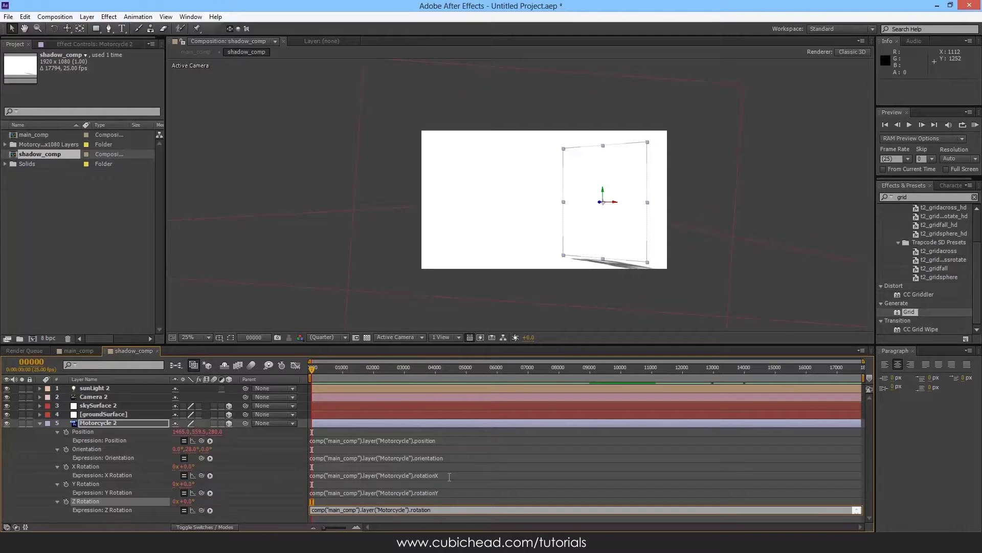
click(461, 483)
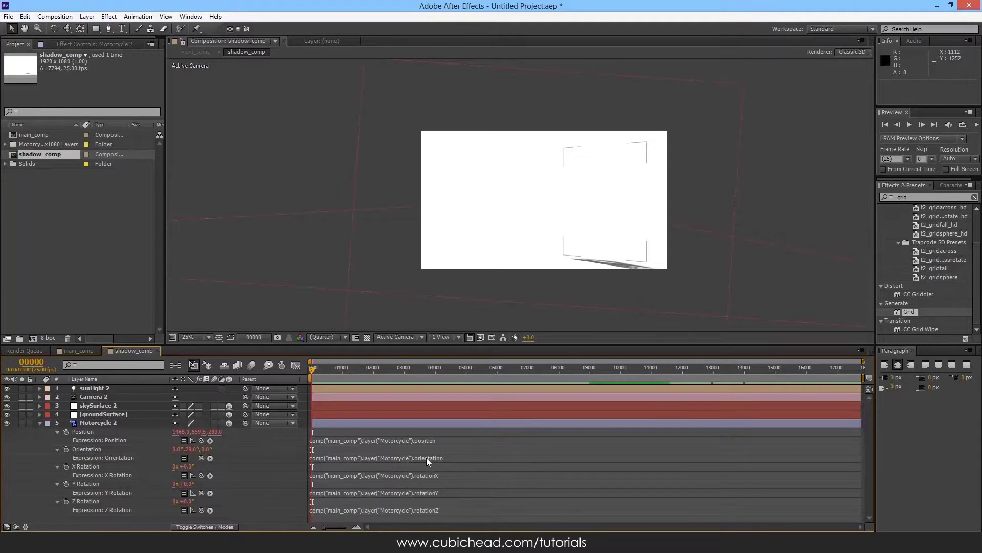
- Return to main_comp, test the linked shadow by moving the Motorcycle layer around the frame, and undo the test moves
click(196, 52)
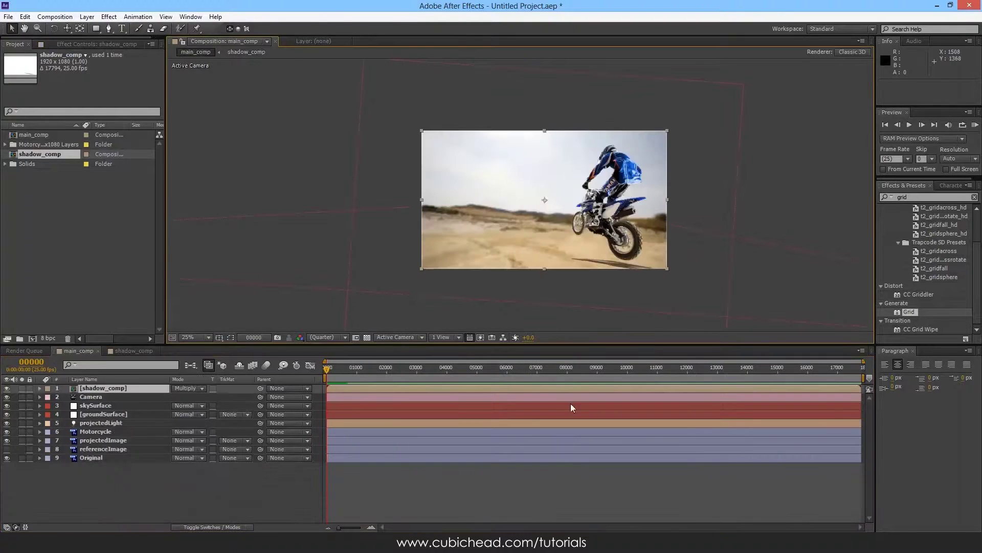
click(95, 433)
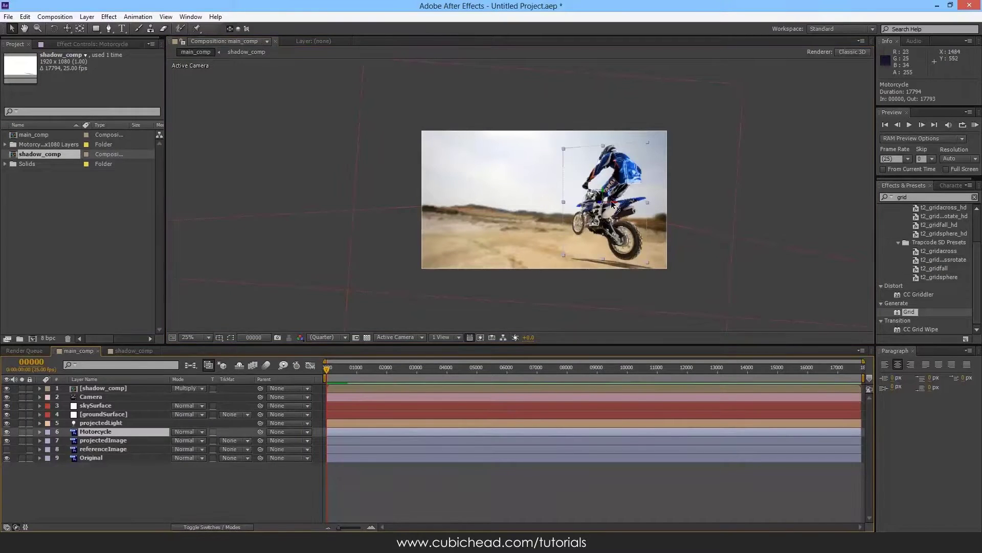
drag(613, 203, 510, 202)
key(ctrl+z)
key(ctrl+z)
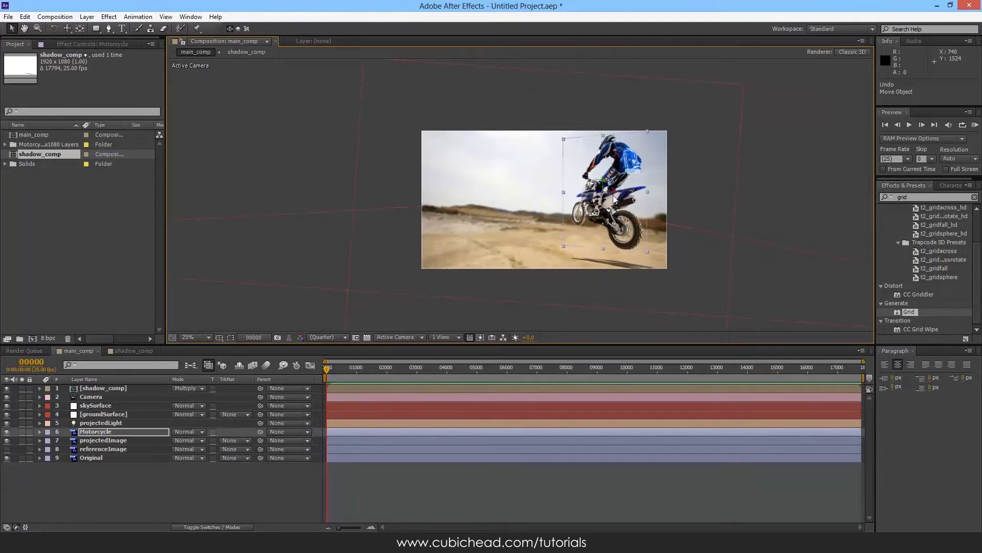
- Check the linked shadow by tracking the camera back to about Z -3515 and closer to the motorcycle, undoing the Motorcycle layer's test move
key(c)
drag(558, 200, 562, 246)
key(ctrl+z)
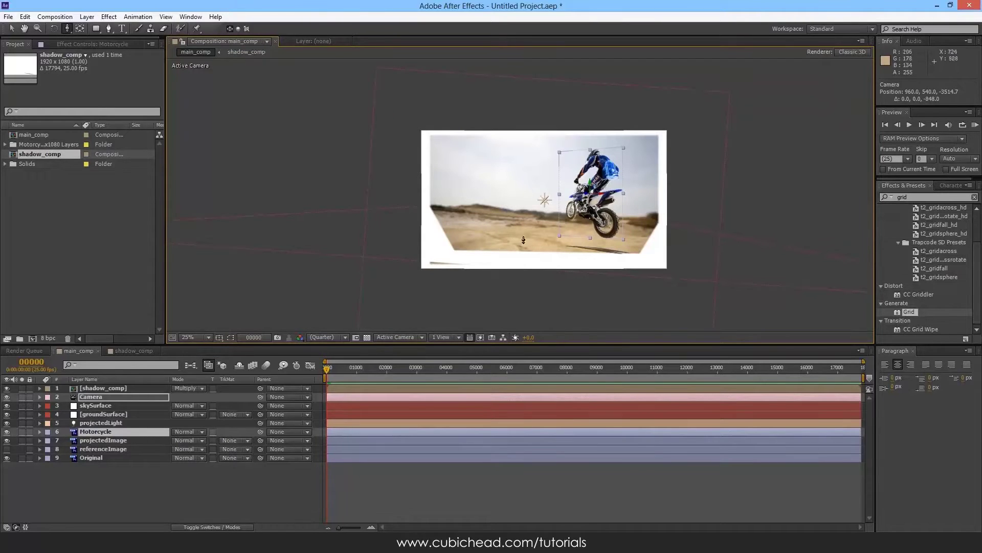
drag(615, 249, 570, 191)
key(c)
key(c)
key(c)
key(v)
key(ctrl+z)
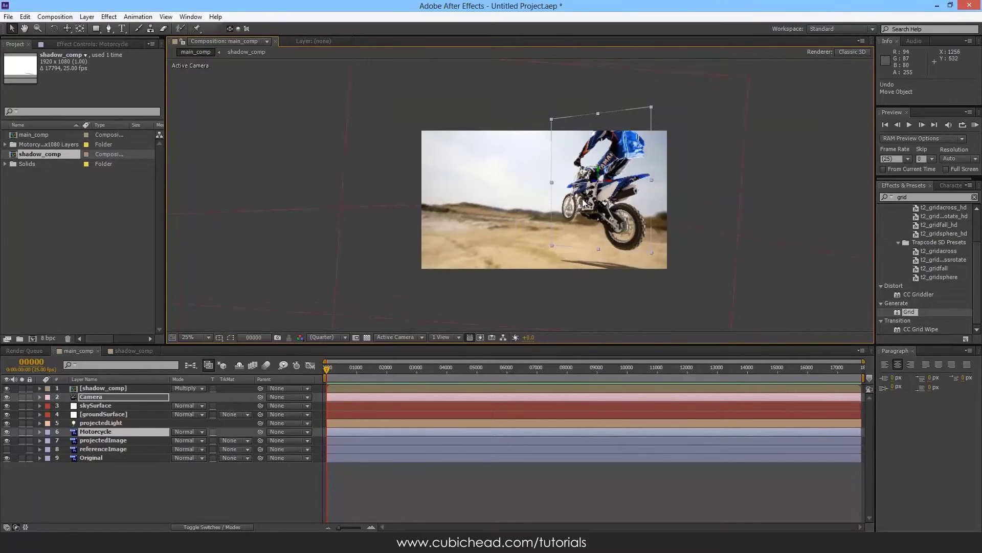